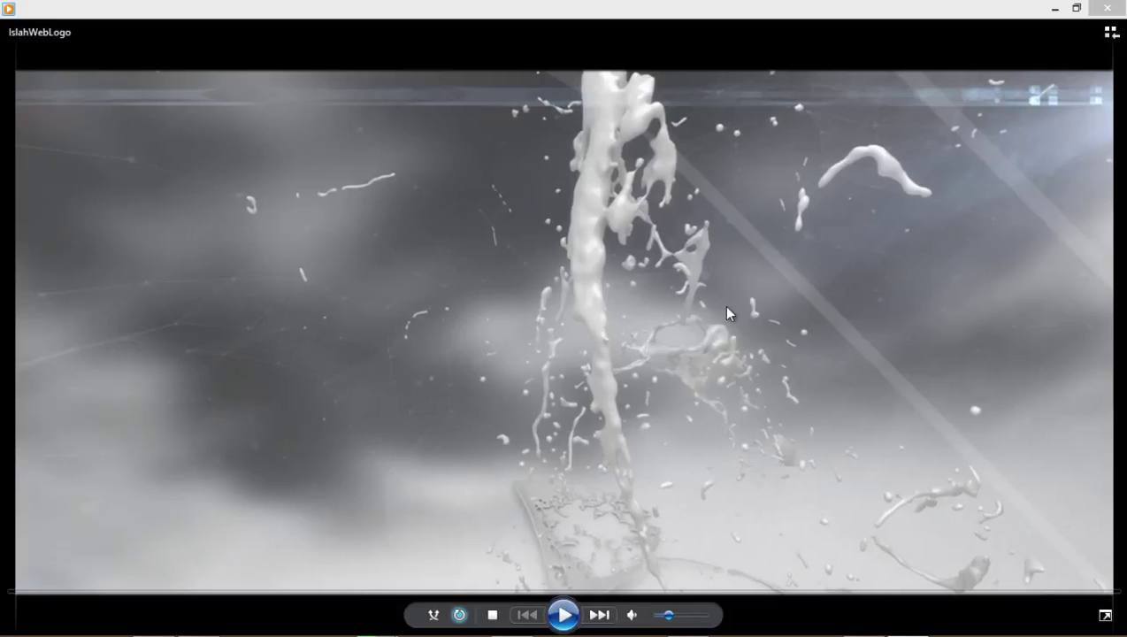
Play the IslahWebLogo video full screen and examine the scenes around its middle where the green 3D logo forms
{"action": "double_click", "coordinate": [727, 311]}
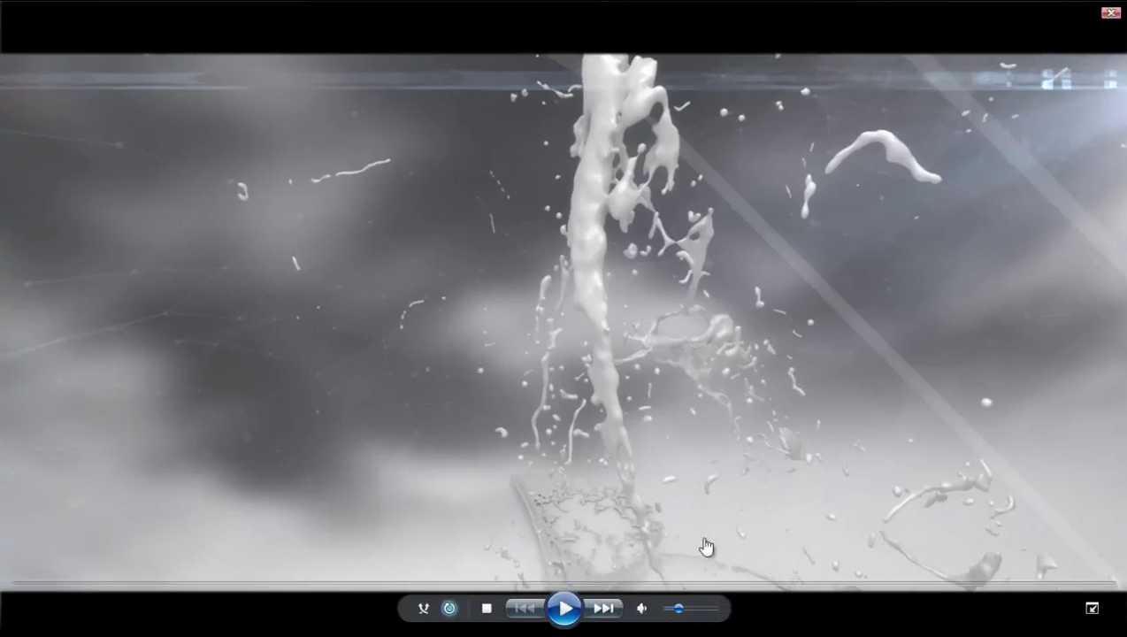
{"action": "left_click", "coordinate": [689, 585]}
{"action": "left_click", "coordinate": [564, 608]}
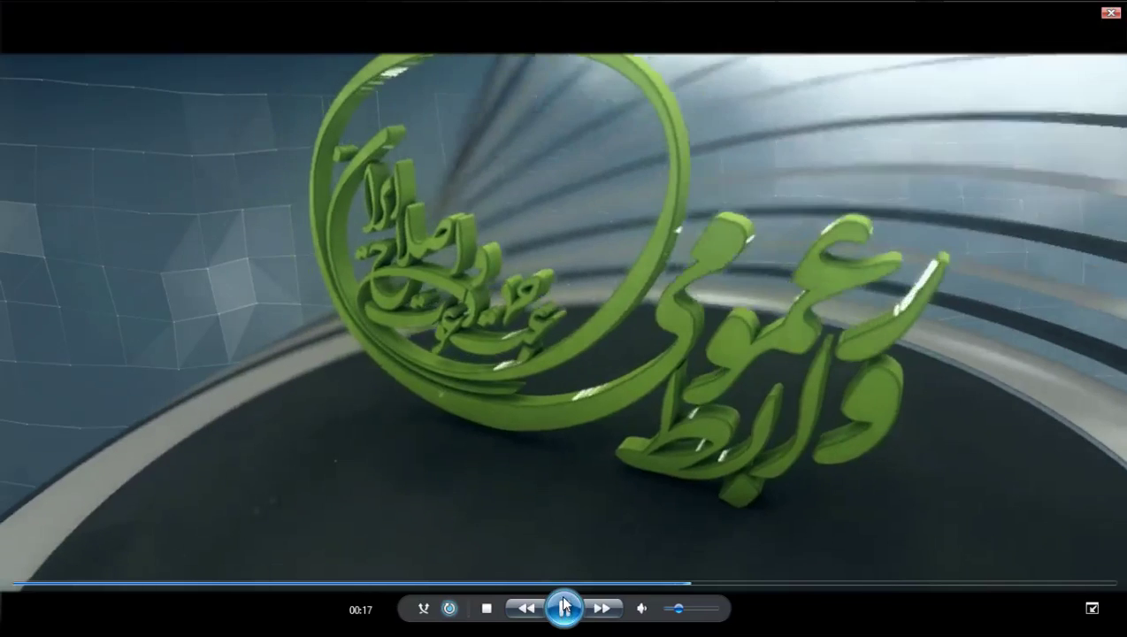
{"action": "left_click", "coordinate": [626, 585]}
{"action": "left_click", "coordinate": [563, 585]}
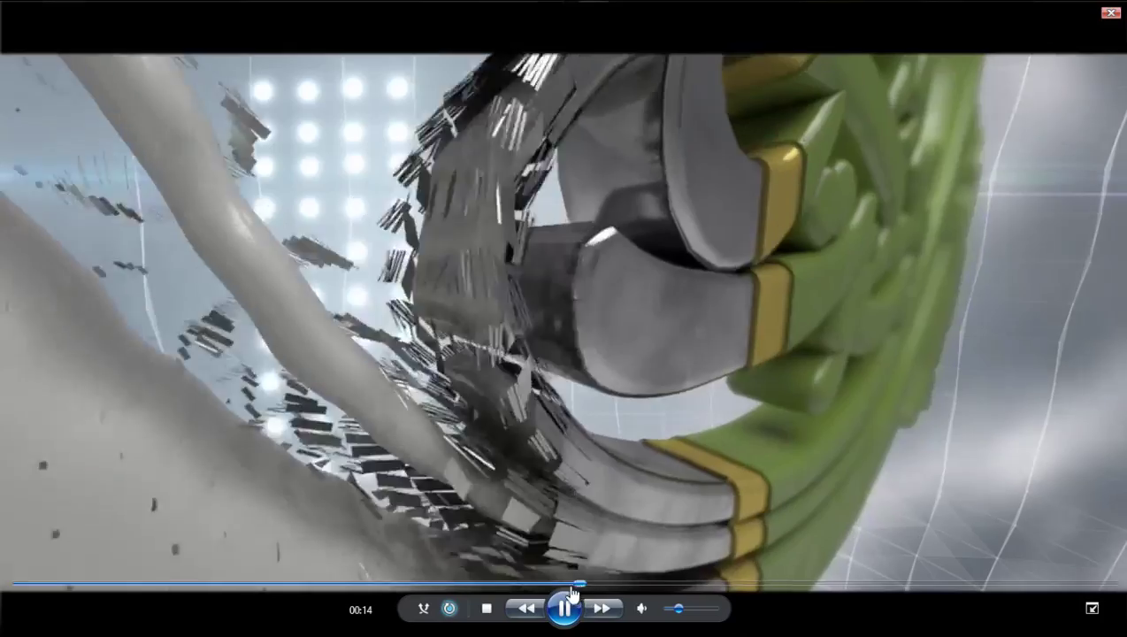
{"action": "left_click", "coordinate": [549, 585]}
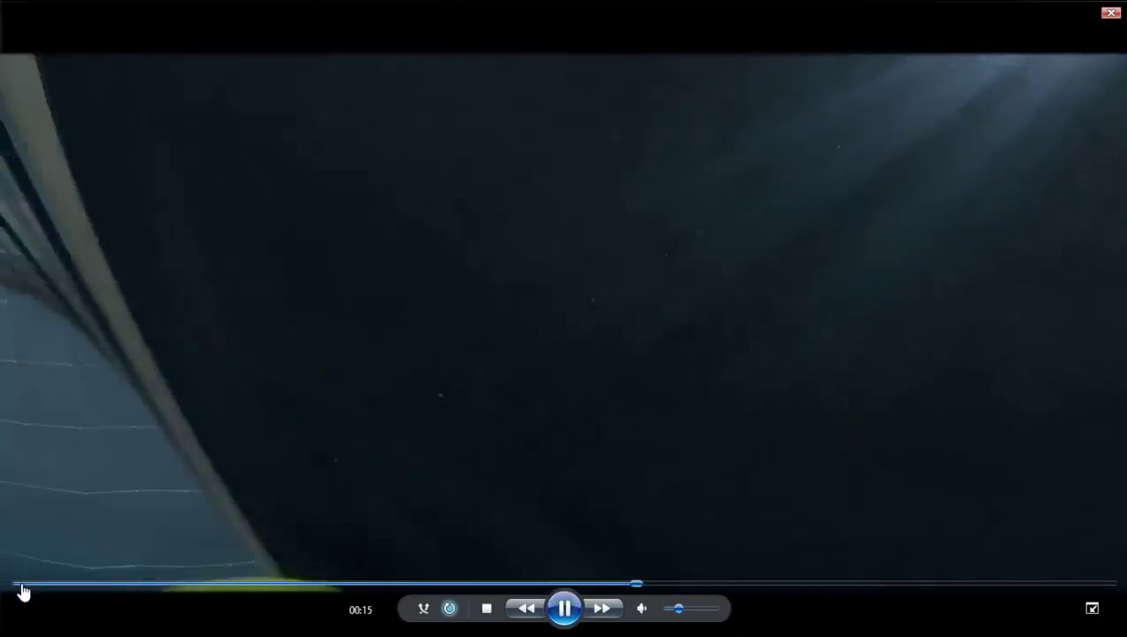
Replay the logo animation from the beginning, review the green logo scene again, and close the video player
{"action": "left_click", "coordinate": [22, 585]}
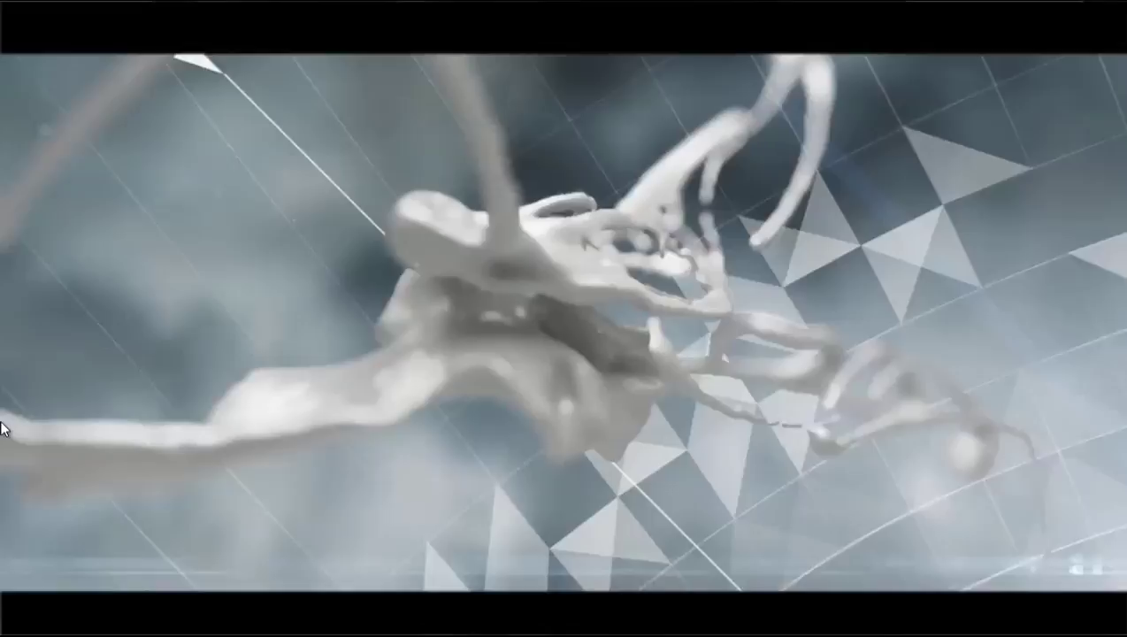
{"action": "mouse_move", "coordinate": [279, 455]}
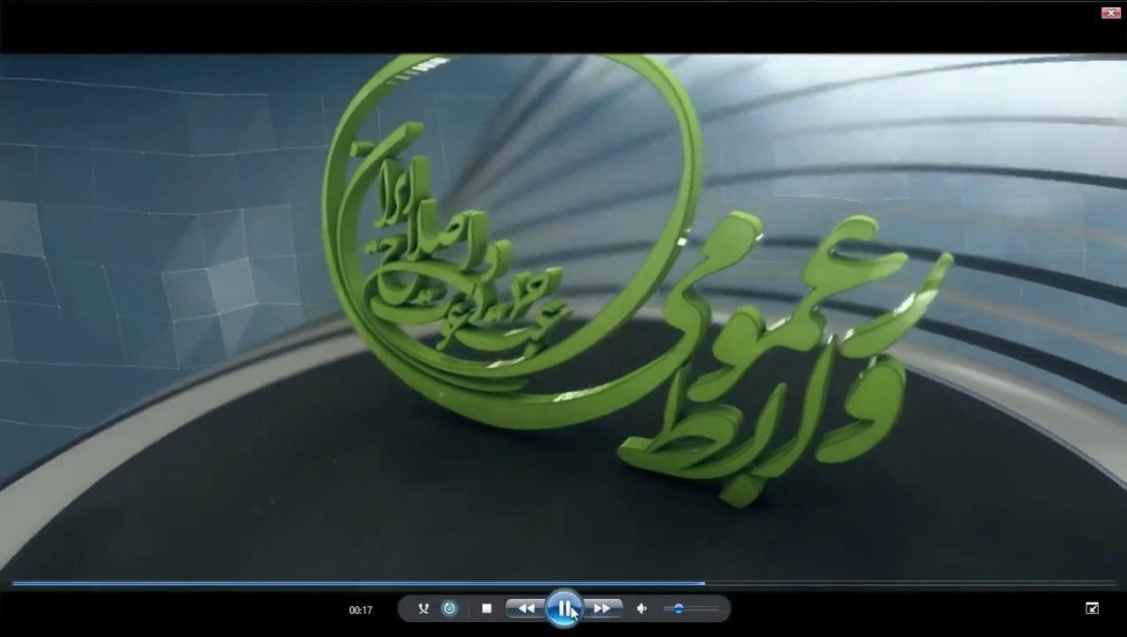
{"action": "left_click_drag", "start_coordinate": [665, 586], "coordinate": [612, 586]}
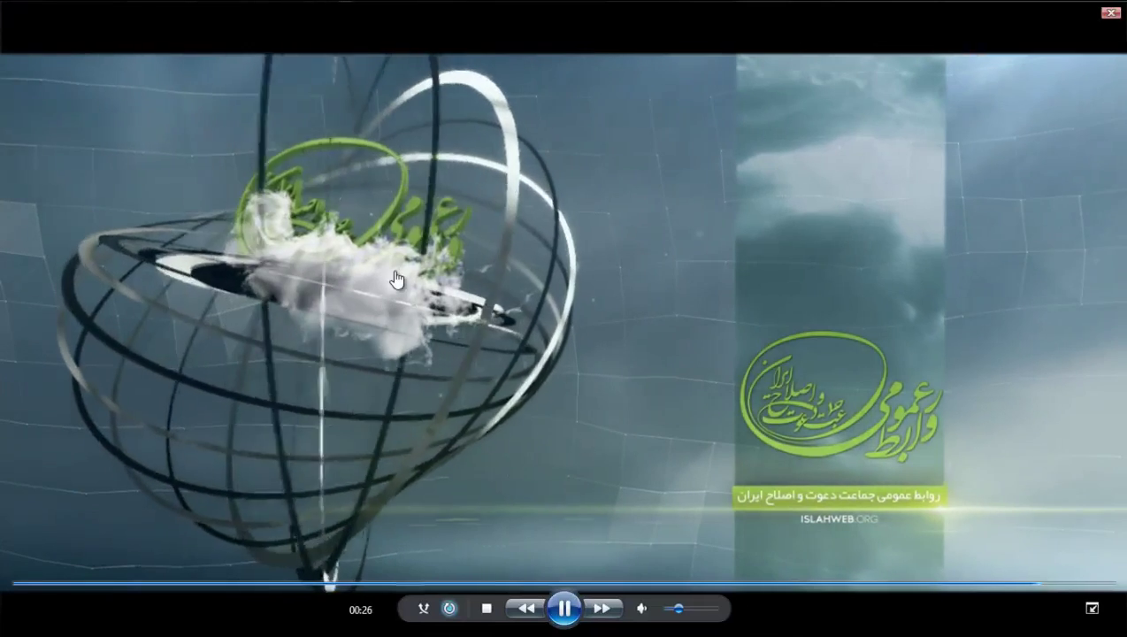
{"action": "left_click", "coordinate": [520, 467]}
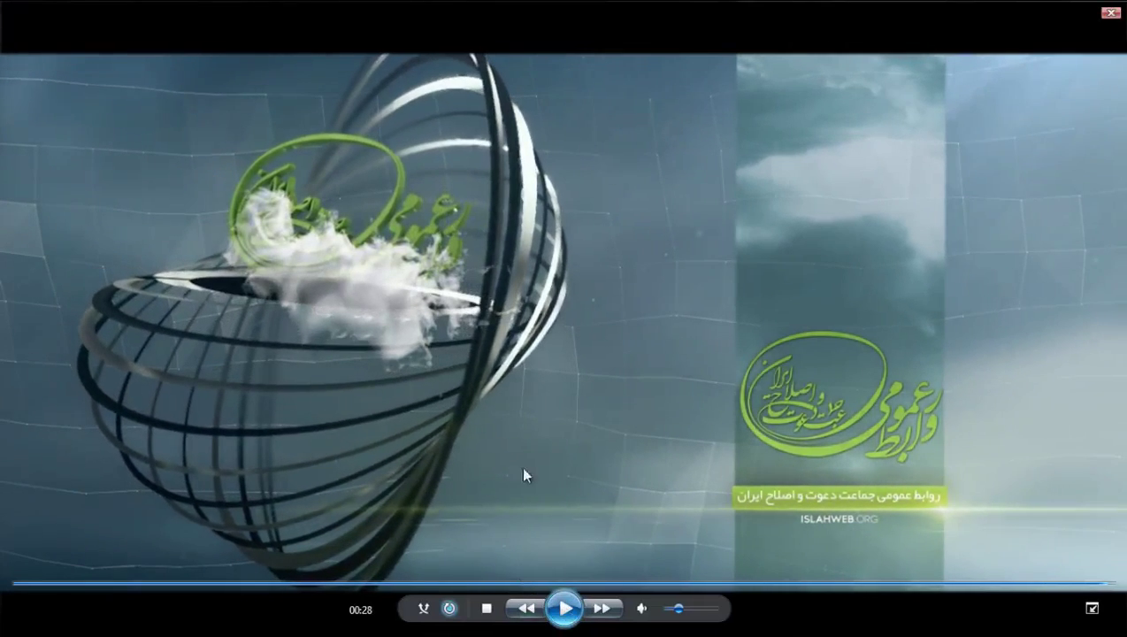
{"action": "double_click", "coordinate": [475, 284]}
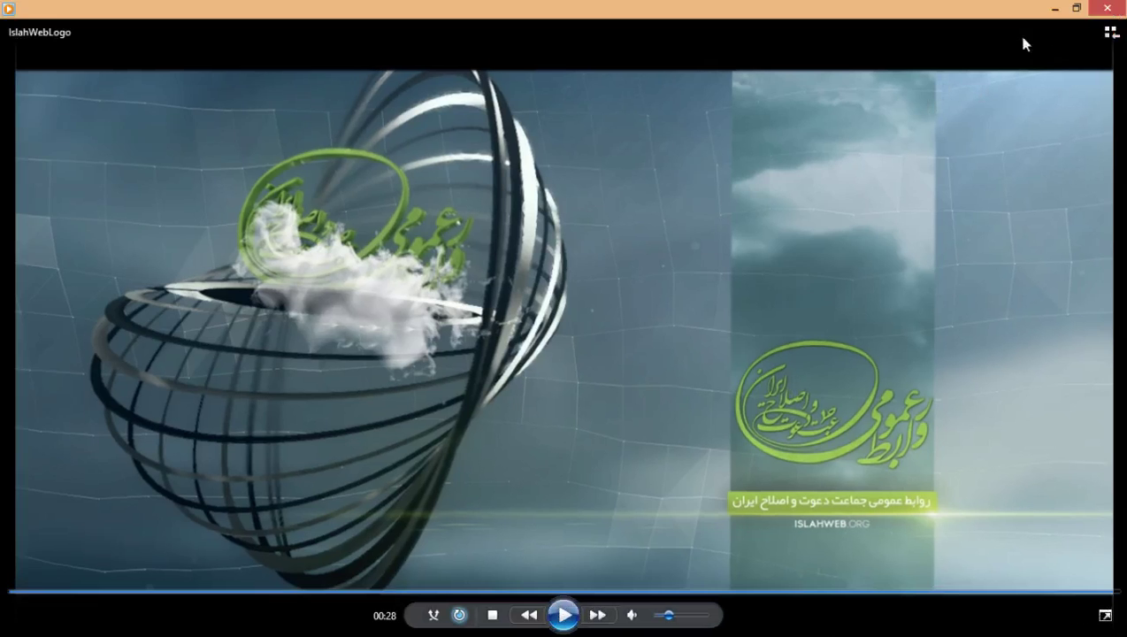
{"action": "left_click", "coordinate": [1107, 8]}
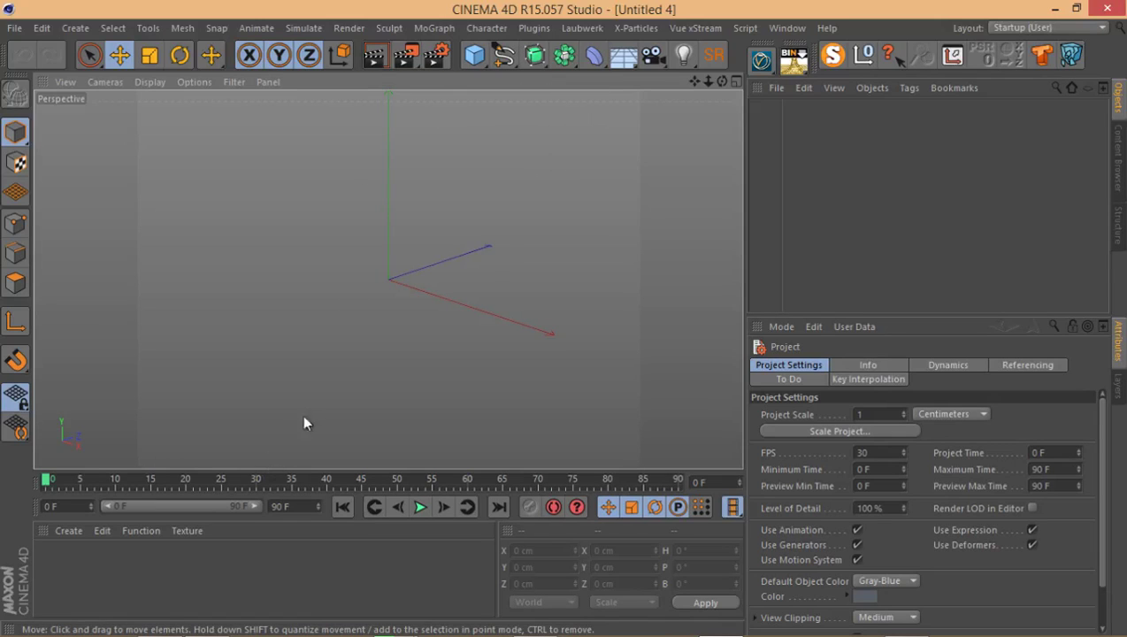
{"action": "left_click", "coordinate": [434, 27]}
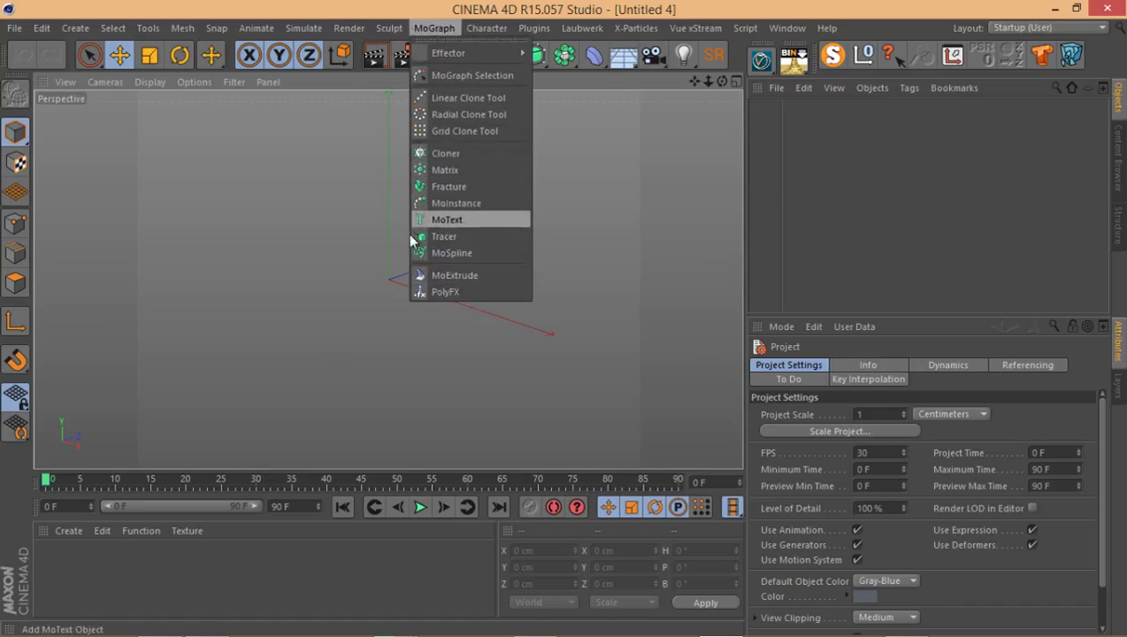
{"action": "left_click", "coordinate": [310, 327]}
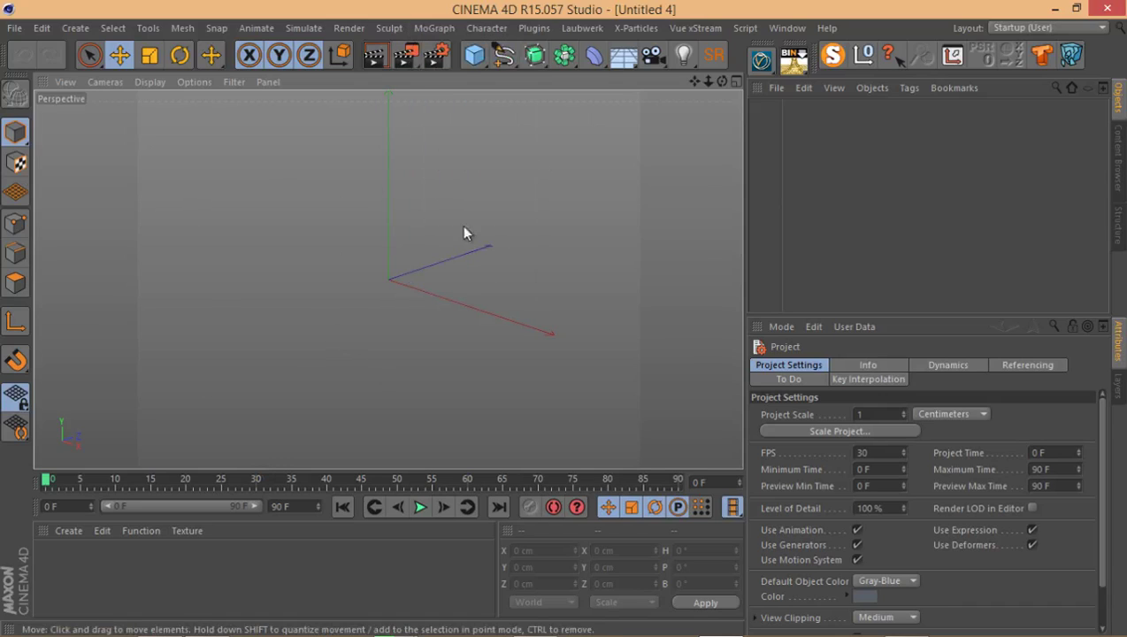
{"action": "left_click", "coordinate": [434, 27]}
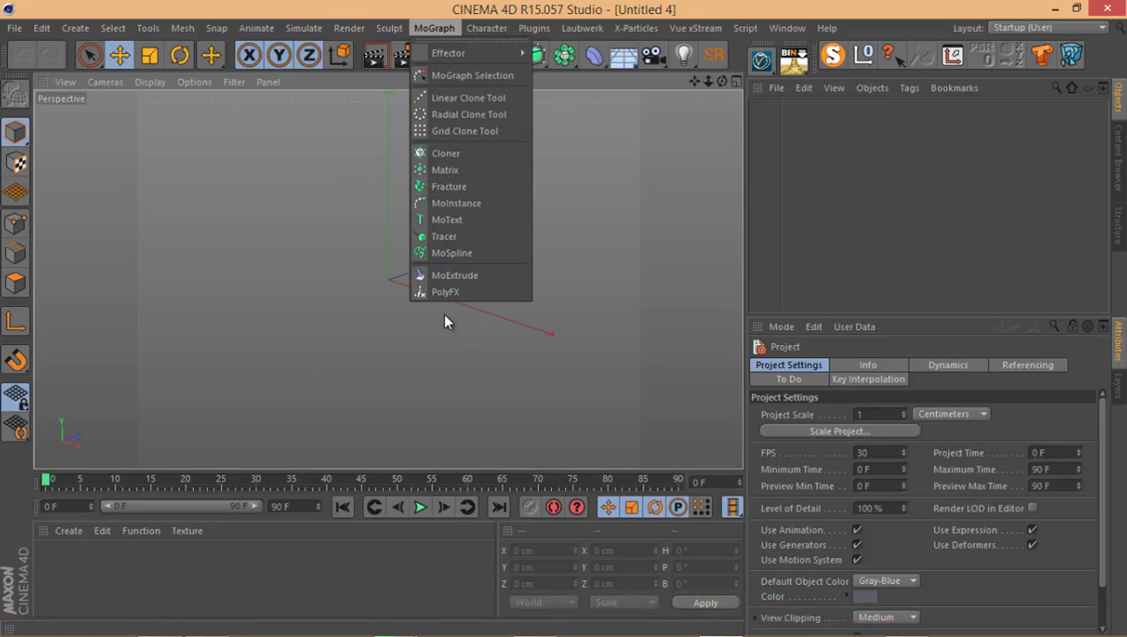
{"action": "left_click", "coordinate": [451, 187]}
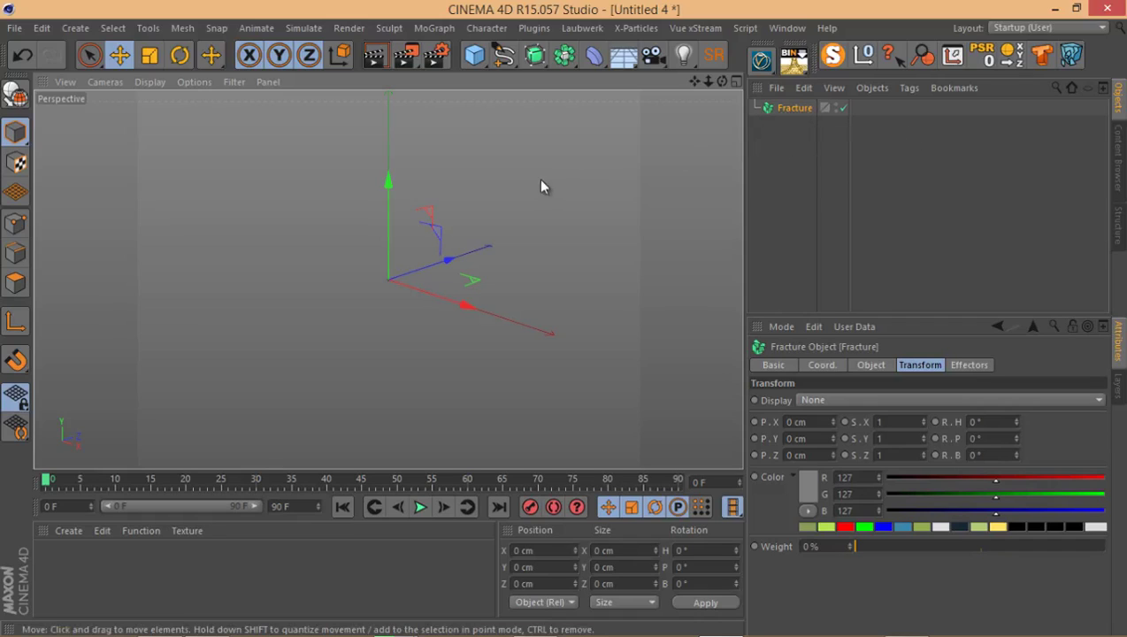
{"action": "left_click", "coordinate": [451, 30]}
{"action": "mouse_move", "coordinate": [452, 51]}
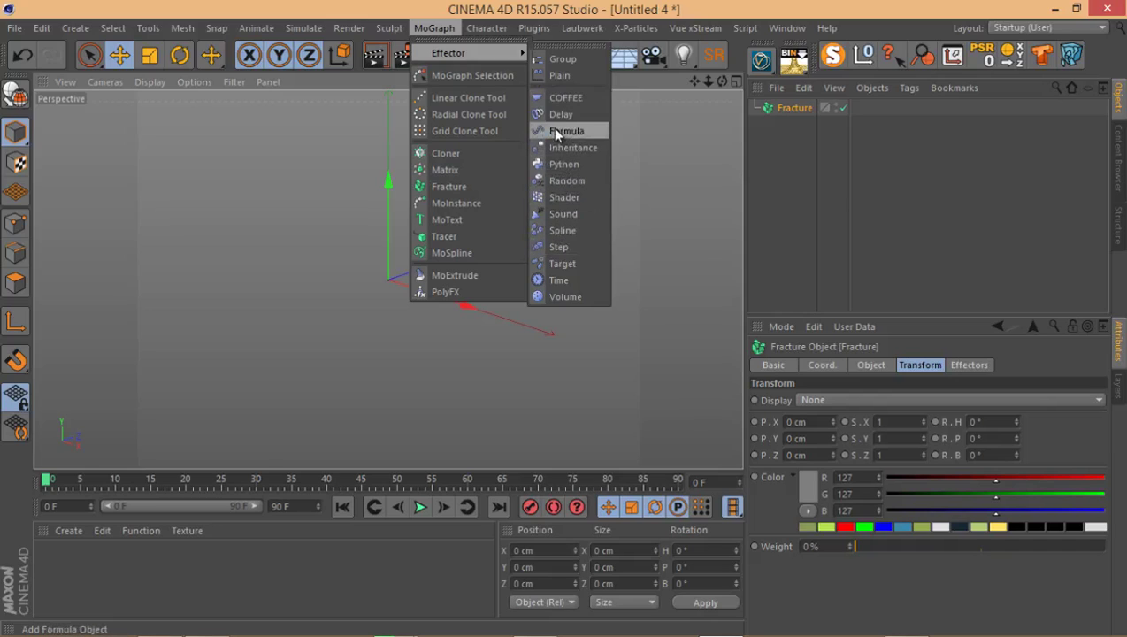
{"action": "left_click", "coordinate": [704, 142]}
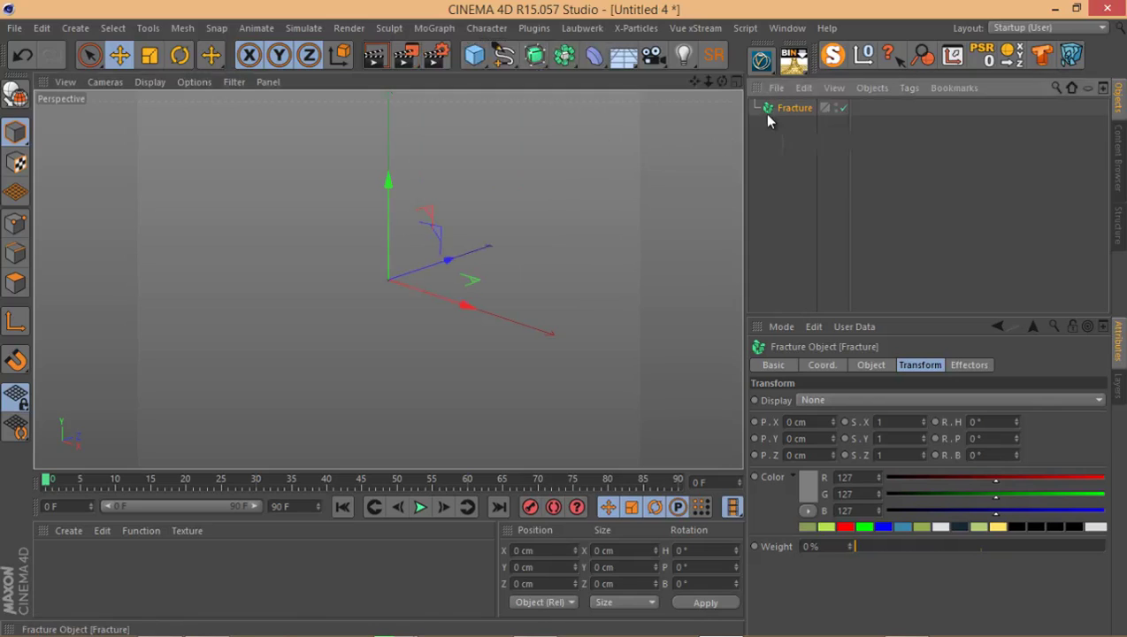
{"action": "key", "text": "Delete"}
Add a Cylinder primitive and set its height to 2 cm and its radius to 500 cm
{"action": "left_click_drag", "start_coordinate": [474, 55], "coordinate": [821, 80]}
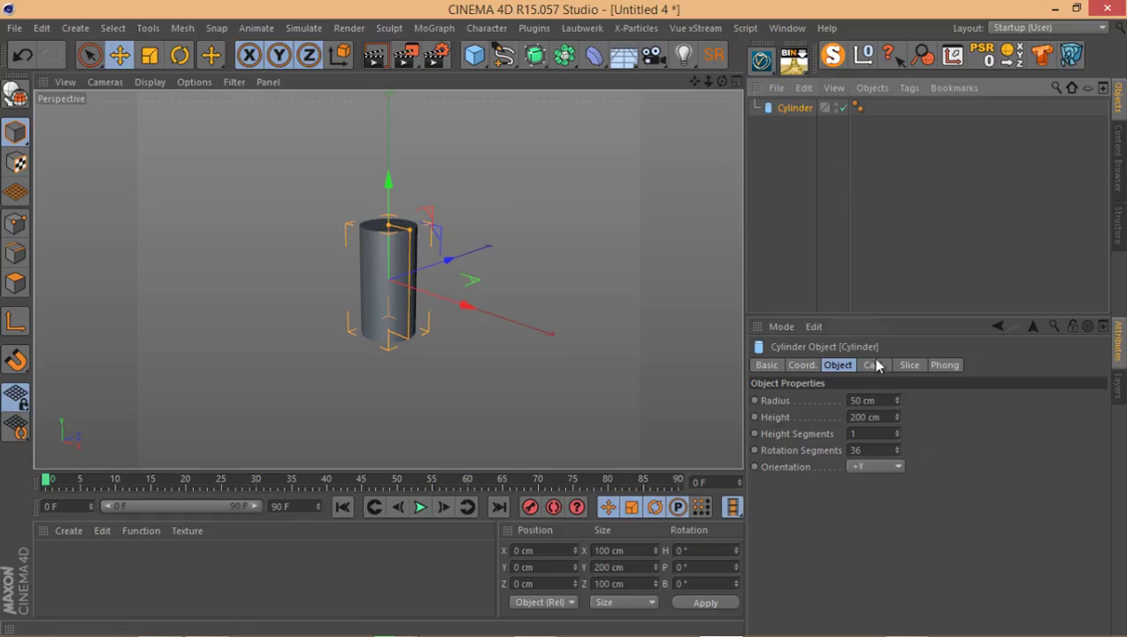
{"action": "left_click", "coordinate": [860, 418]}
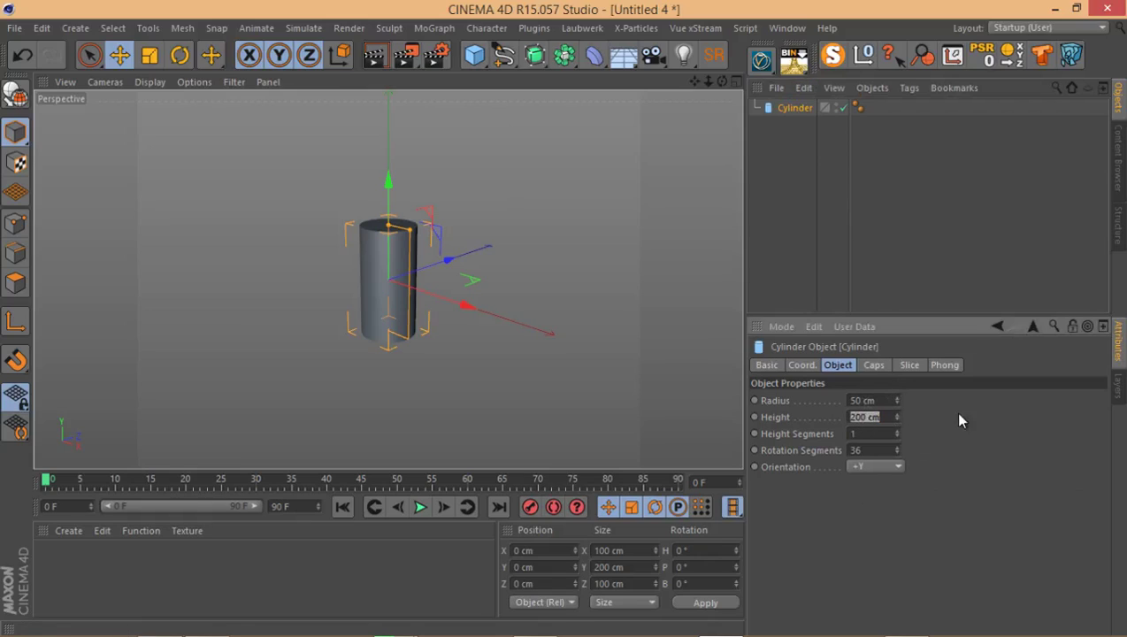
{"action": "type", "text": "2"}
{"action": "key", "text": "Return"}
{"action": "left_click", "coordinate": [858, 399]}
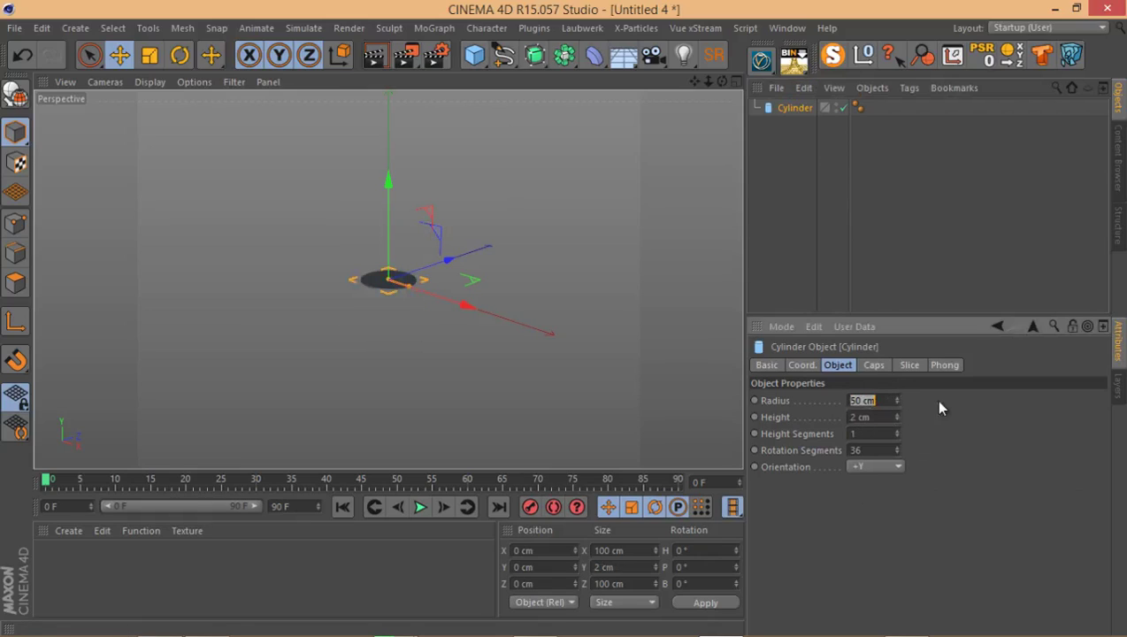
{"action": "type", "text": "500"}
{"action": "key", "text": "Return"}
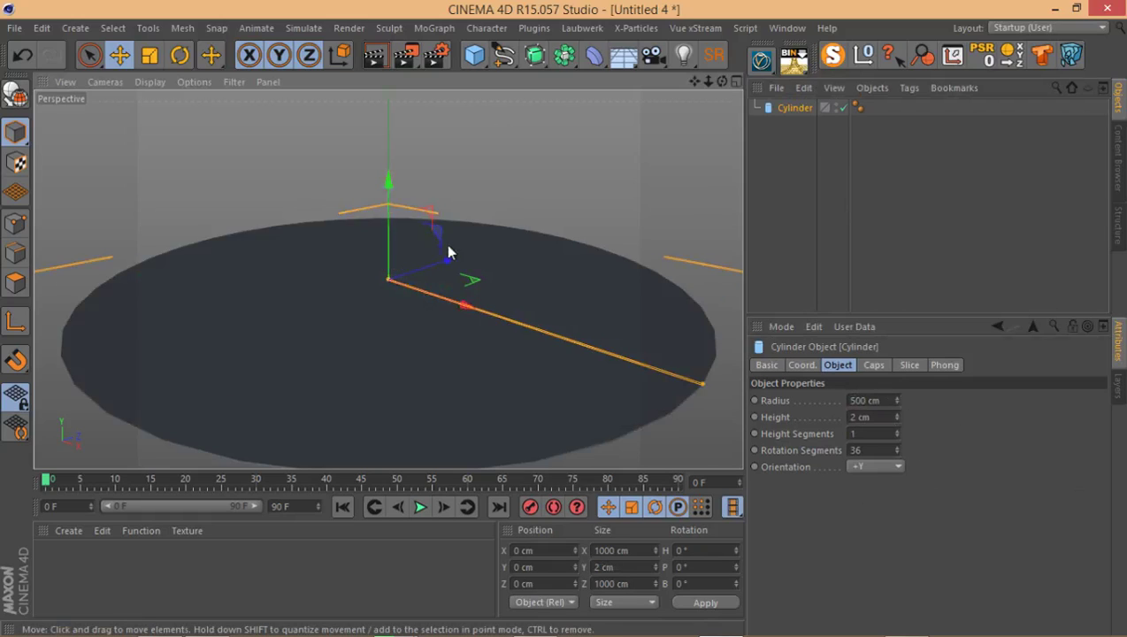
Display the cylinder with Gouraud Shading (Lines) so its segment edges can be inspected
{"action": "scroll", "coordinate": [397, 271], "scroll_direction": "down", "scroll_amount": 3}
{"action": "key", "text": "n"}
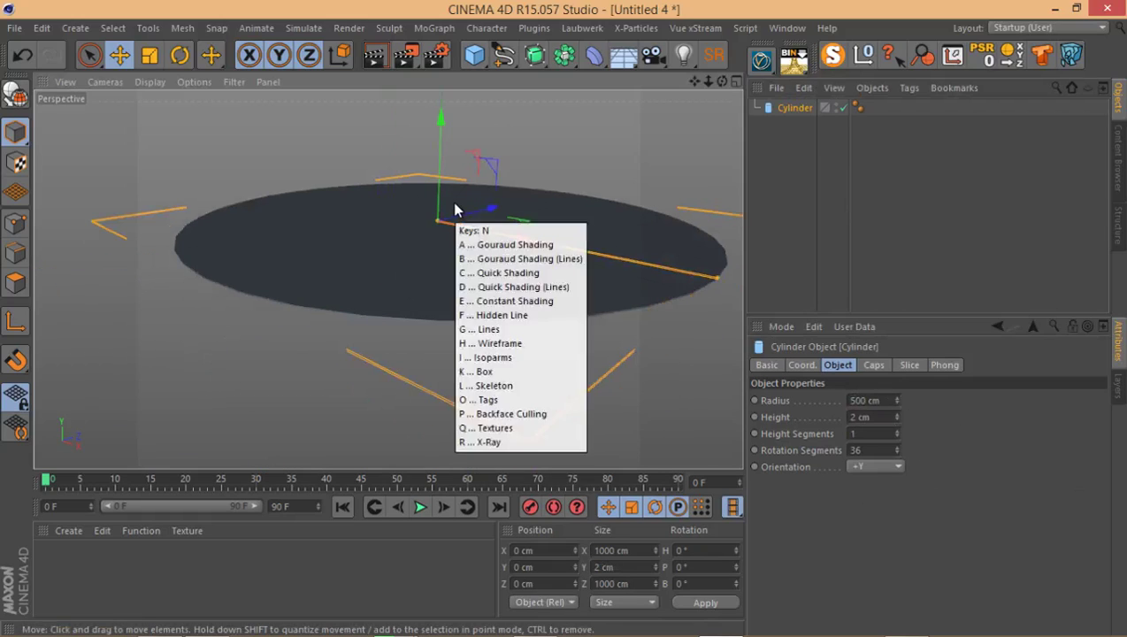
{"action": "key", "text": "b"}
{"action": "scroll", "coordinate": [396, 278], "scroll_direction": "up", "scroll_amount": 2}
{"action": "scroll", "coordinate": [396, 277], "scroll_direction": "up", "scroll_amount": 1}
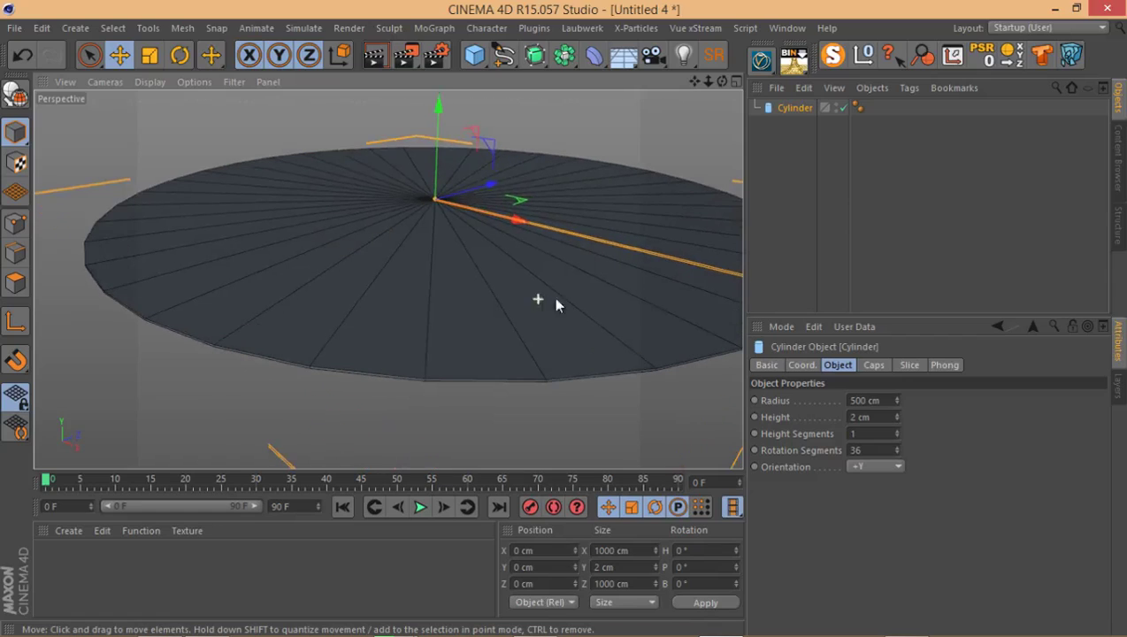
Set the cylinder's rotation segments to 150
{"action": "double_click", "coordinate": [873, 450]}
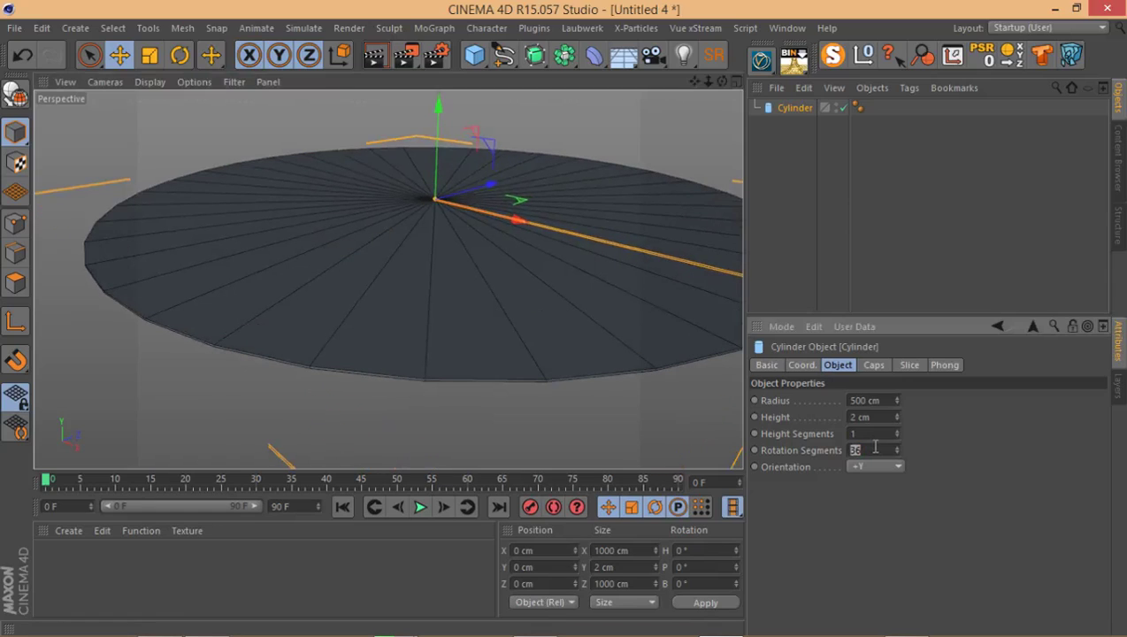
{"action": "type", "text": "150"}
{"action": "key", "text": "Return"}
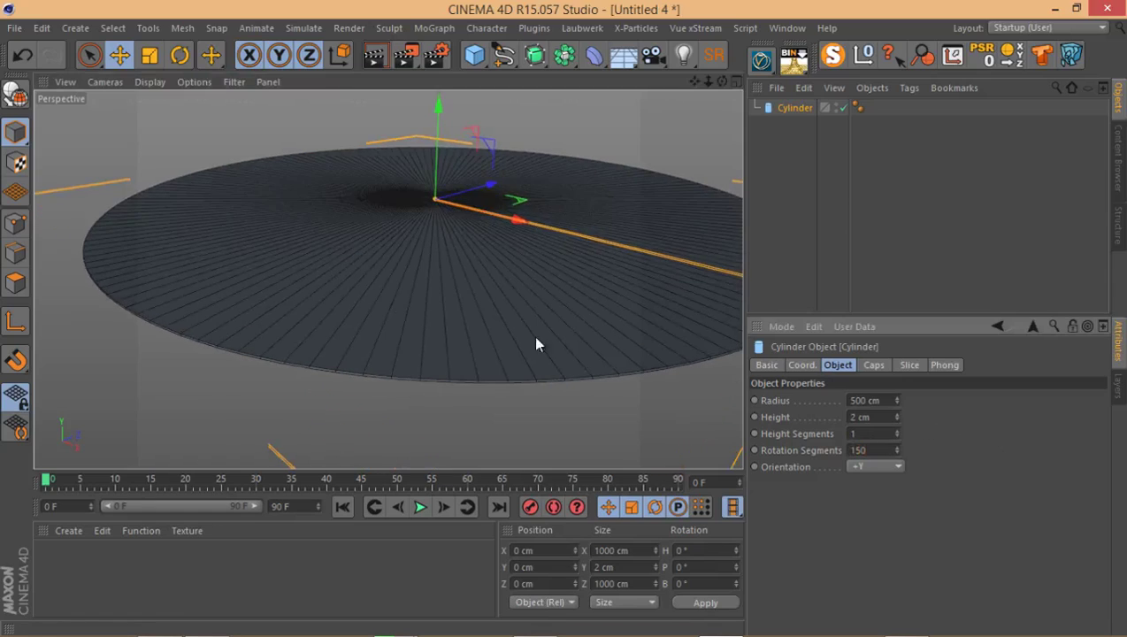
{"action": "scroll", "coordinate": [420, 285], "scroll_direction": "up", "scroll_amount": 1}
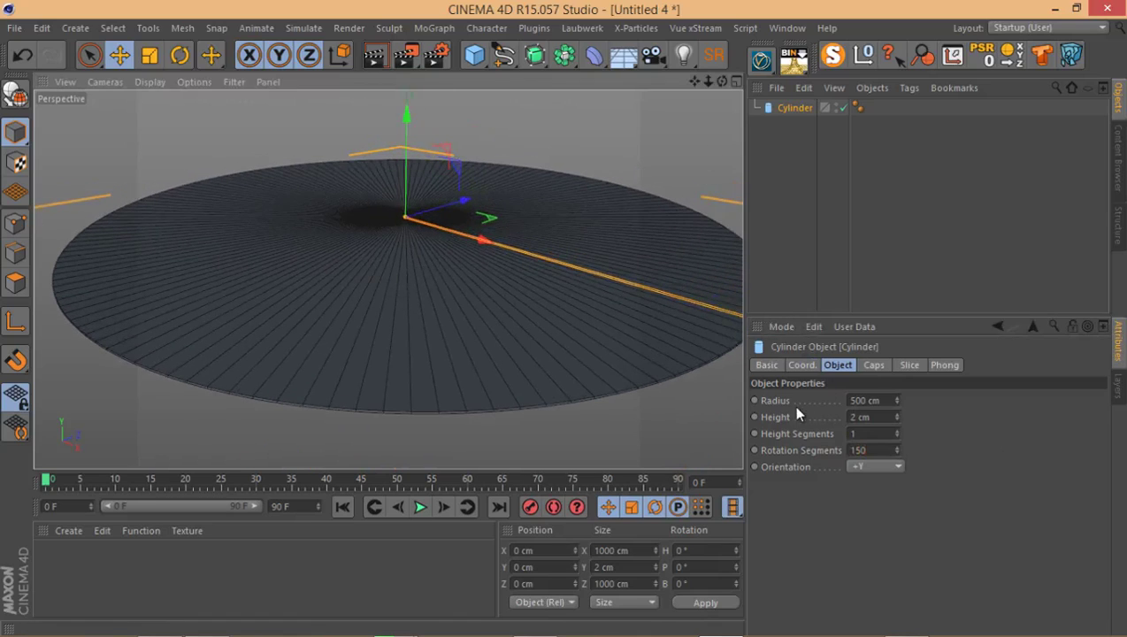
Check the cylinder's radius and height, and add a Tube primitive at the same centre
{"action": "double_click", "coordinate": [871, 400]}
{"action": "double_click", "coordinate": [866, 417]}
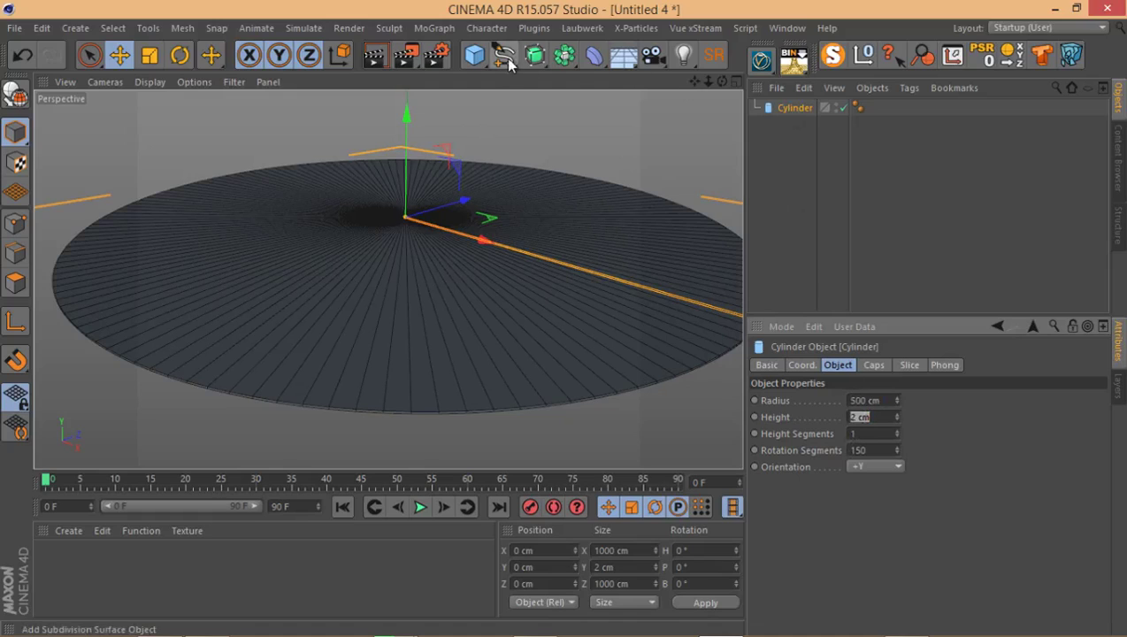
{"action": "left_click_drag", "start_coordinate": [475, 62], "coordinate": [481, 88]}
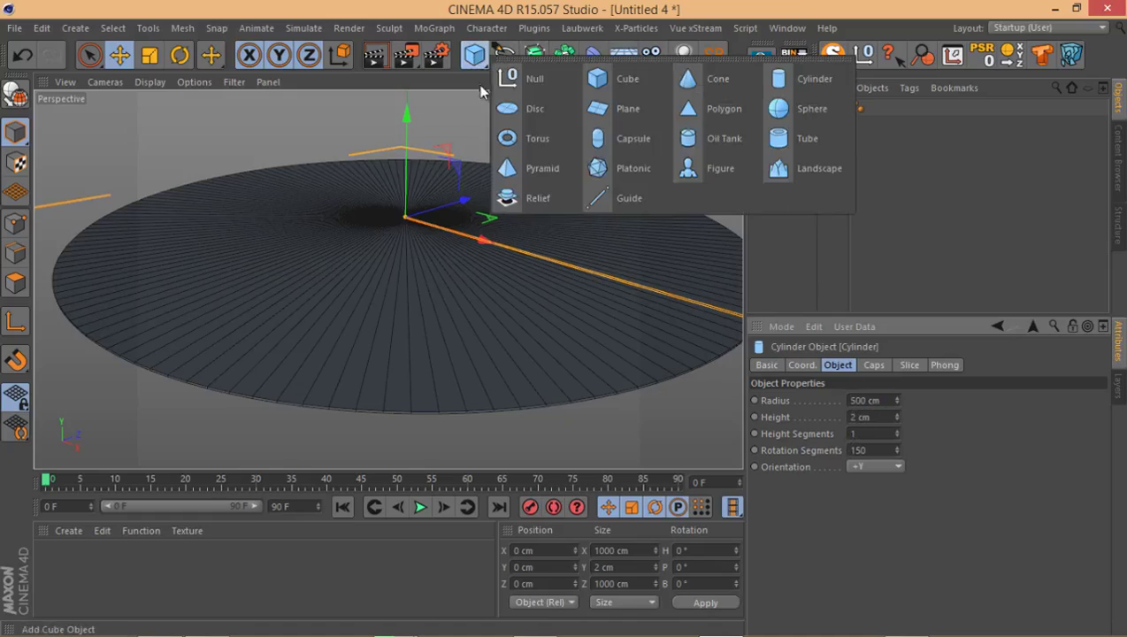
{"action": "left_click", "coordinate": [808, 143]}
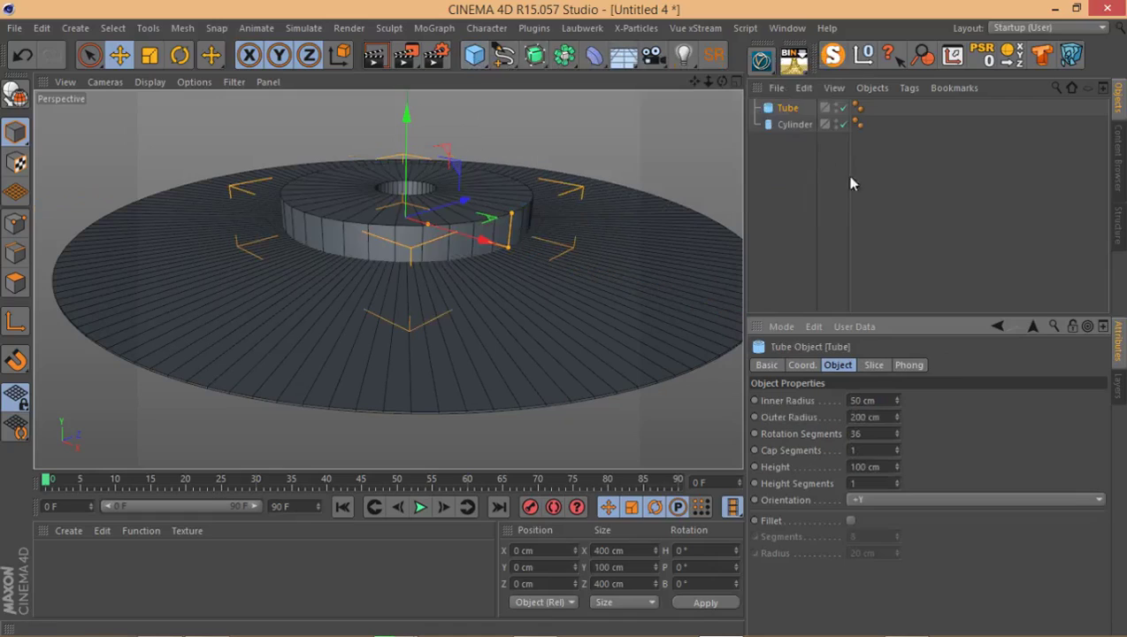
{"action": "left_click", "coordinate": [862, 400]}
{"action": "left_click", "coordinate": [793, 125]}
{"action": "left_click", "coordinate": [787, 107]}
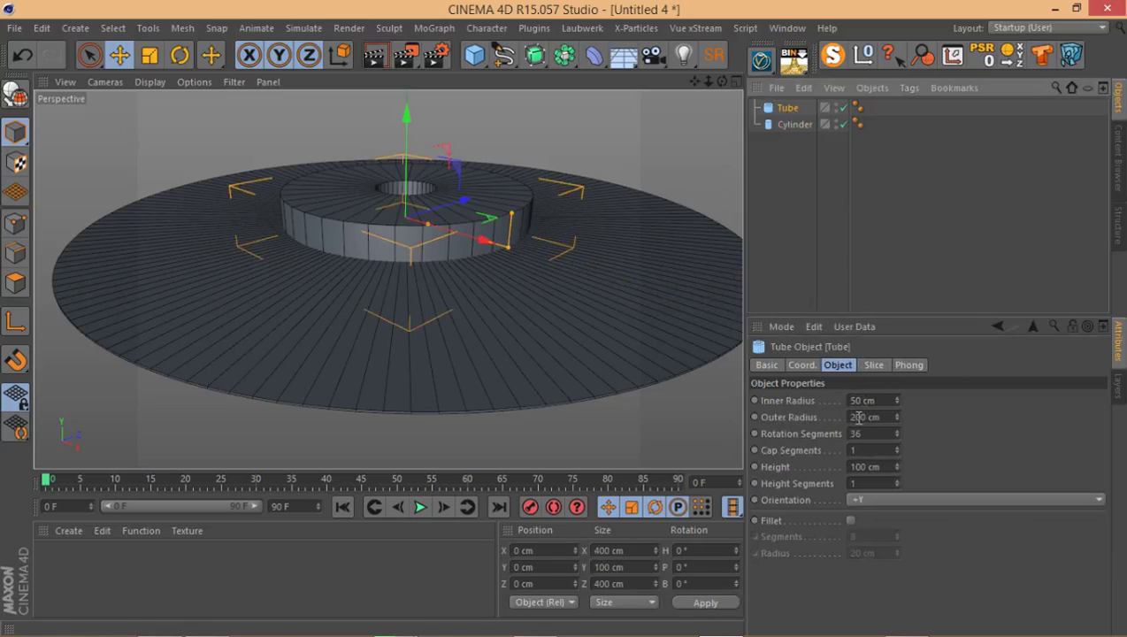
Set the tube's outer radius to 550 cm and its inner radius to 500 cm to match the disc's edge
{"action": "left_click", "coordinate": [858, 418]}
{"action": "type", "text": "550"}
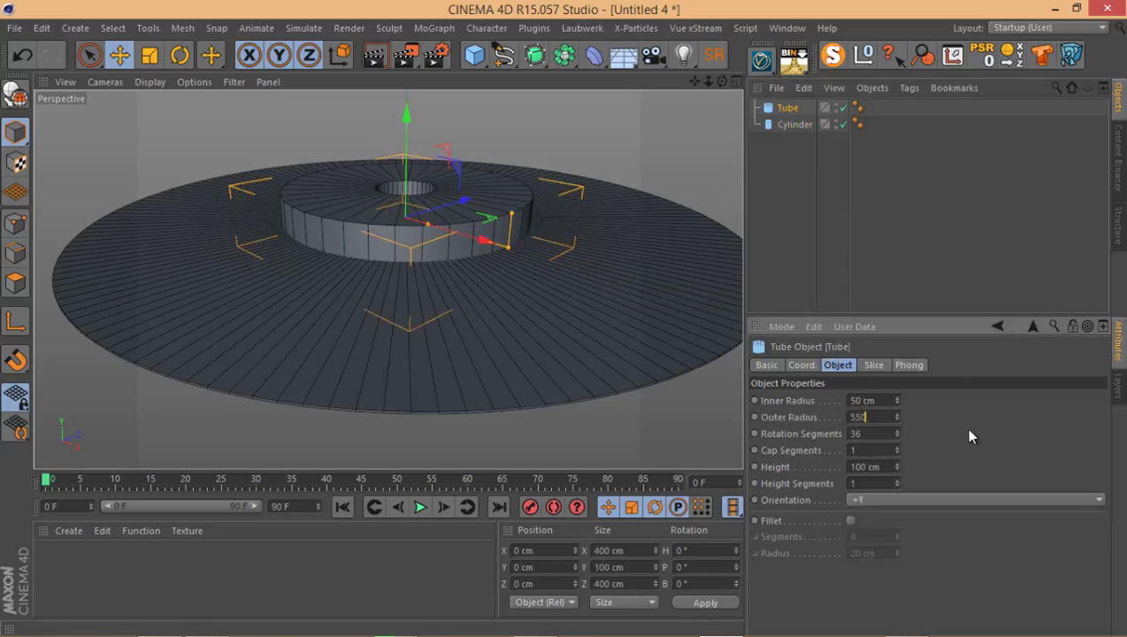
{"action": "key", "text": "Return"}
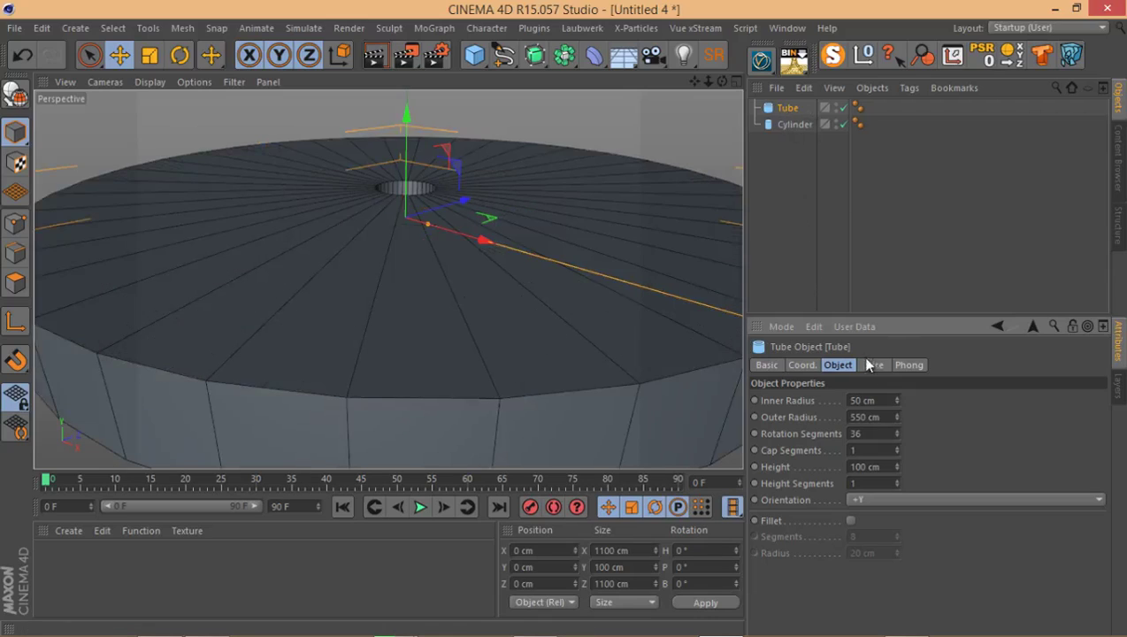
{"action": "left_click", "coordinate": [876, 403]}
{"action": "type", "text": "500"}
{"action": "key", "text": "Return"}
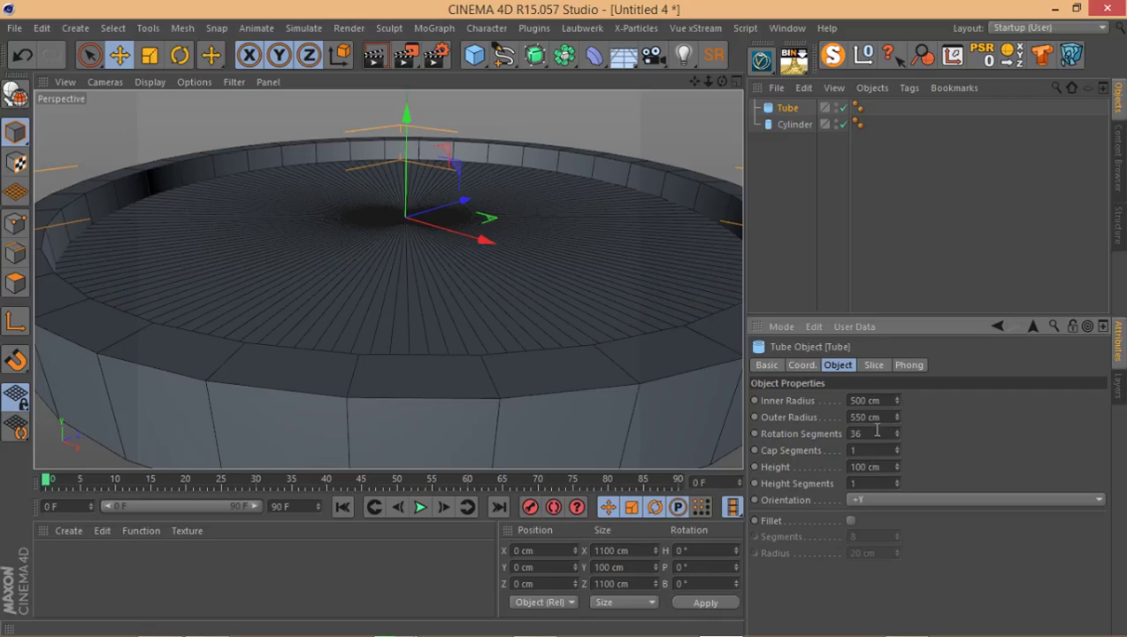
Set the tube's height to 2 cm and its rotation segments to 150
{"action": "double_click", "coordinate": [871, 466]}
{"action": "type", "text": "2"}
{"action": "key", "text": "Tab"}
{"action": "type", "text": "150"}
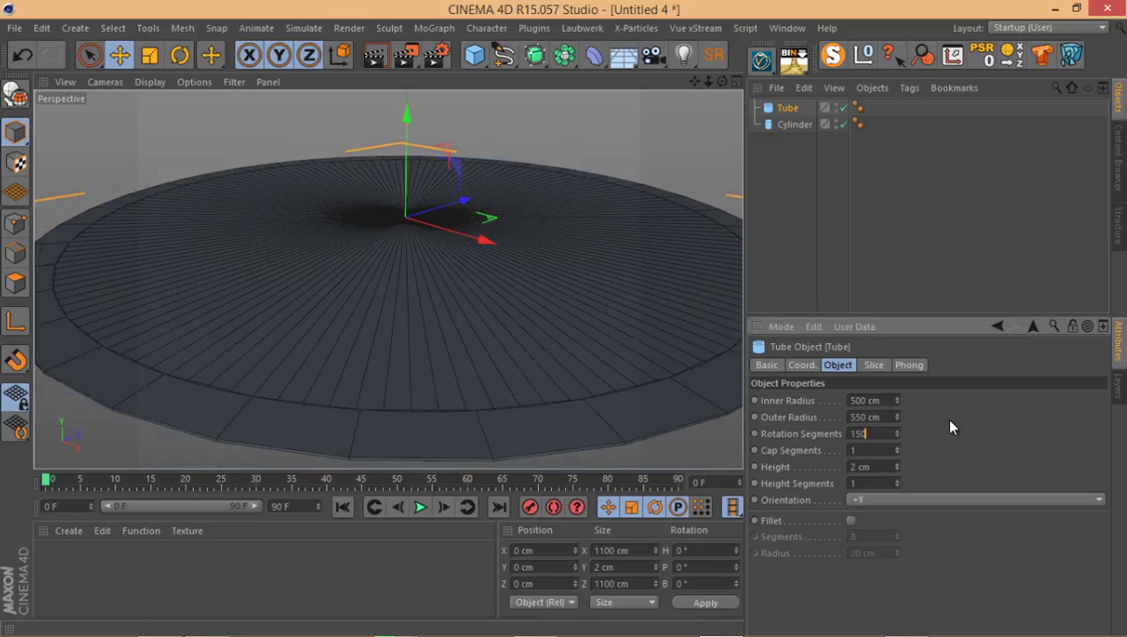
{"action": "key", "text": "Return"}
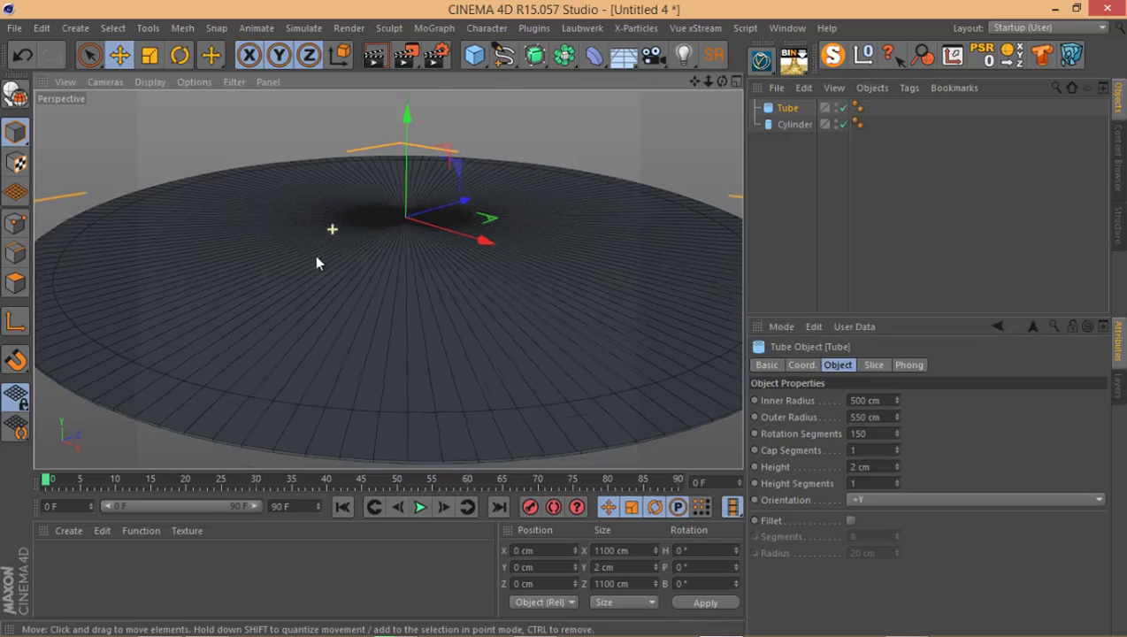
{"action": "scroll", "coordinate": [317, 259], "scroll_direction": "down", "scroll_amount": 5}
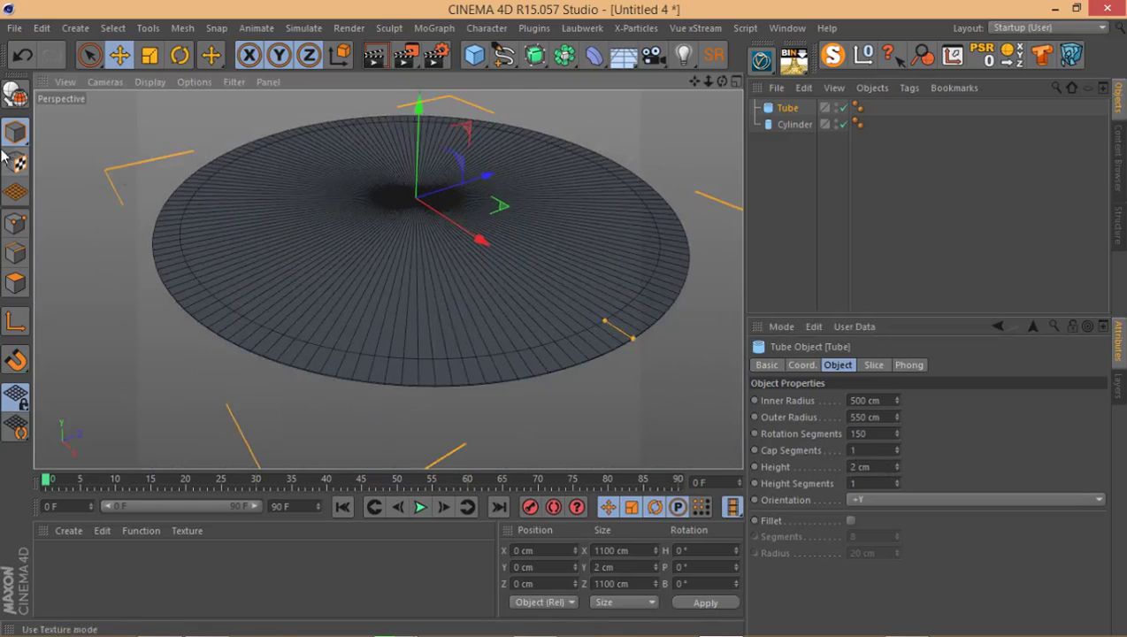
Duplicate the tube and set the copy's inner radius to 550 cm and outer radius to 600 cm
{"action": "right_click_drag", "start_coordinate": [434, 331], "coordinate": [474, 311], "text": "alt"}
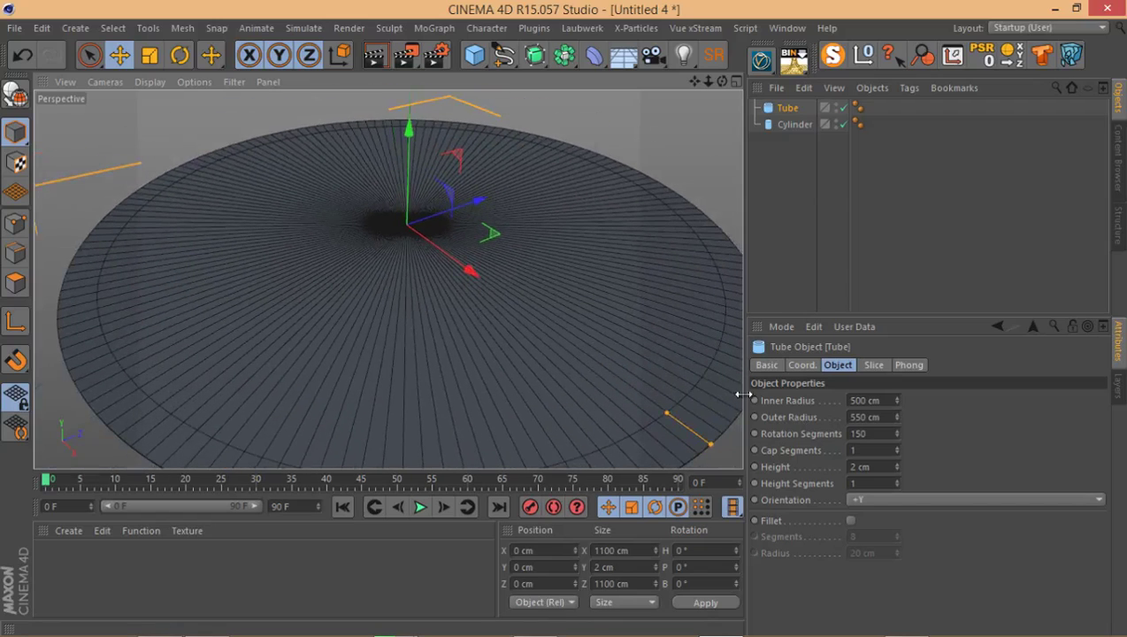
{"action": "left_click", "coordinate": [788, 108]}
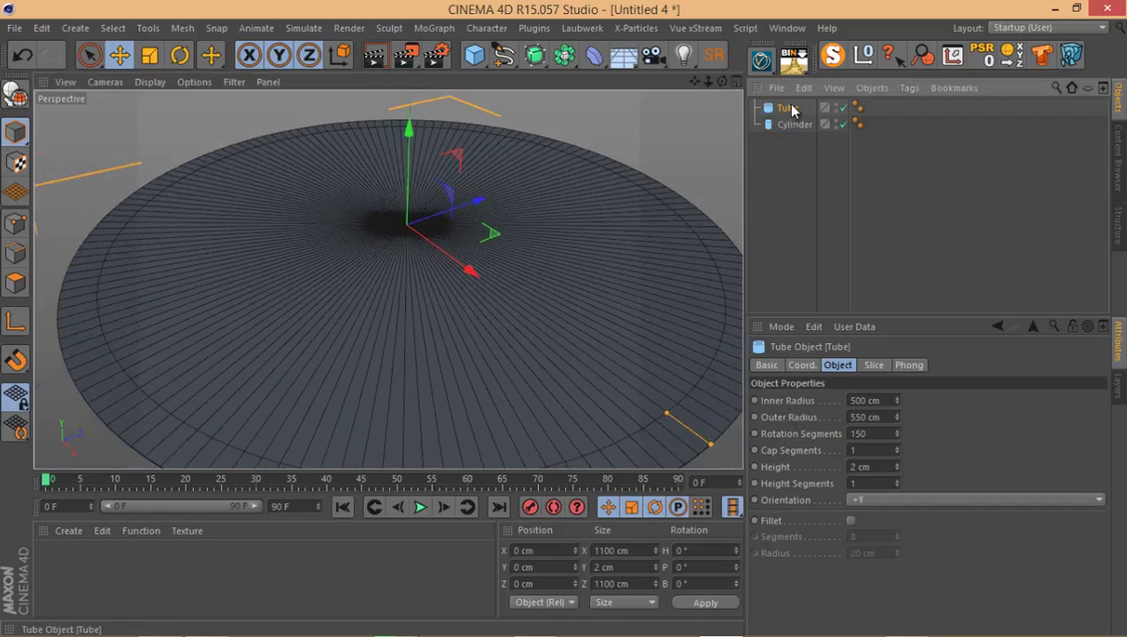
{"action": "key", "text": "ctrl+c"}
{"action": "key", "text": "ctrl+v"}
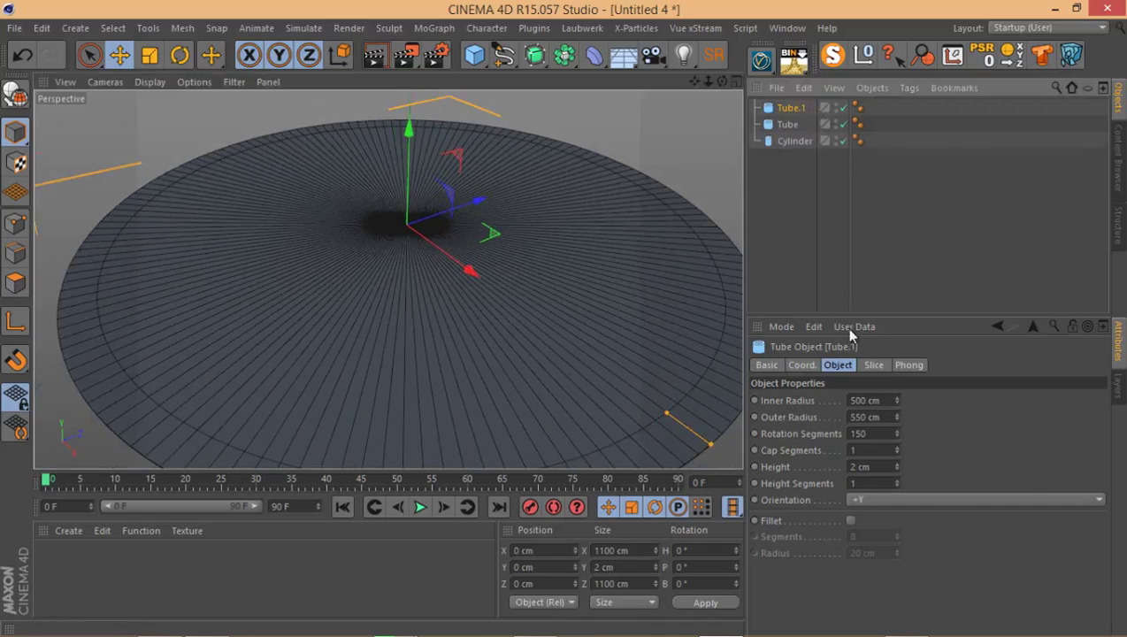
{"action": "left_click", "coordinate": [887, 399]}
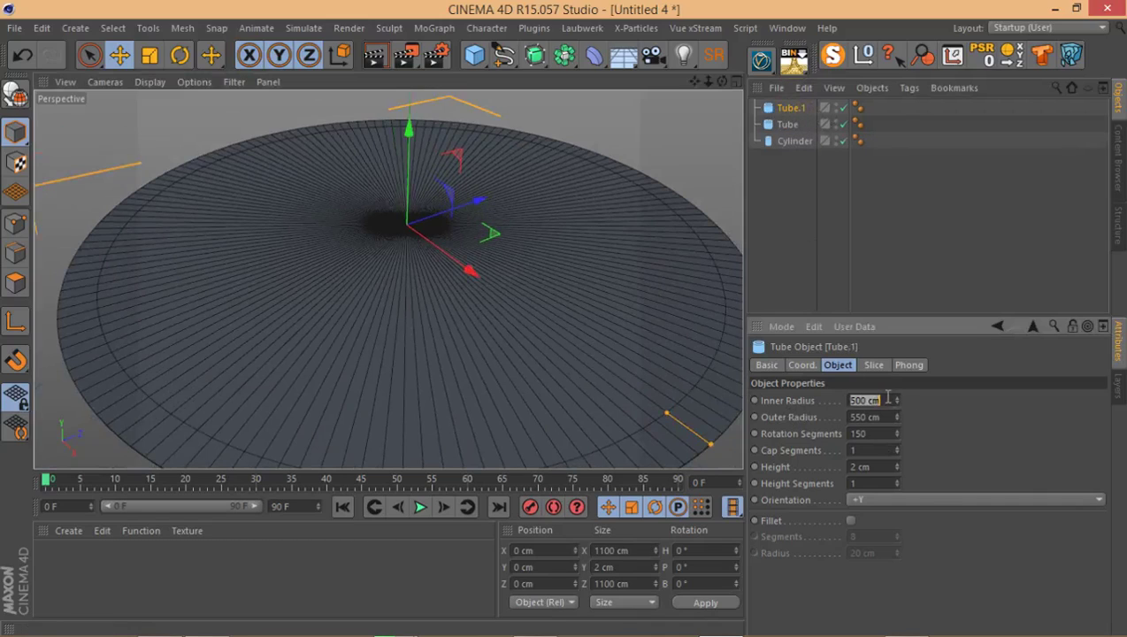
{"action": "type", "text": "550"}
{"action": "left_click", "coordinate": [874, 417]}
{"action": "type", "text": "600"}
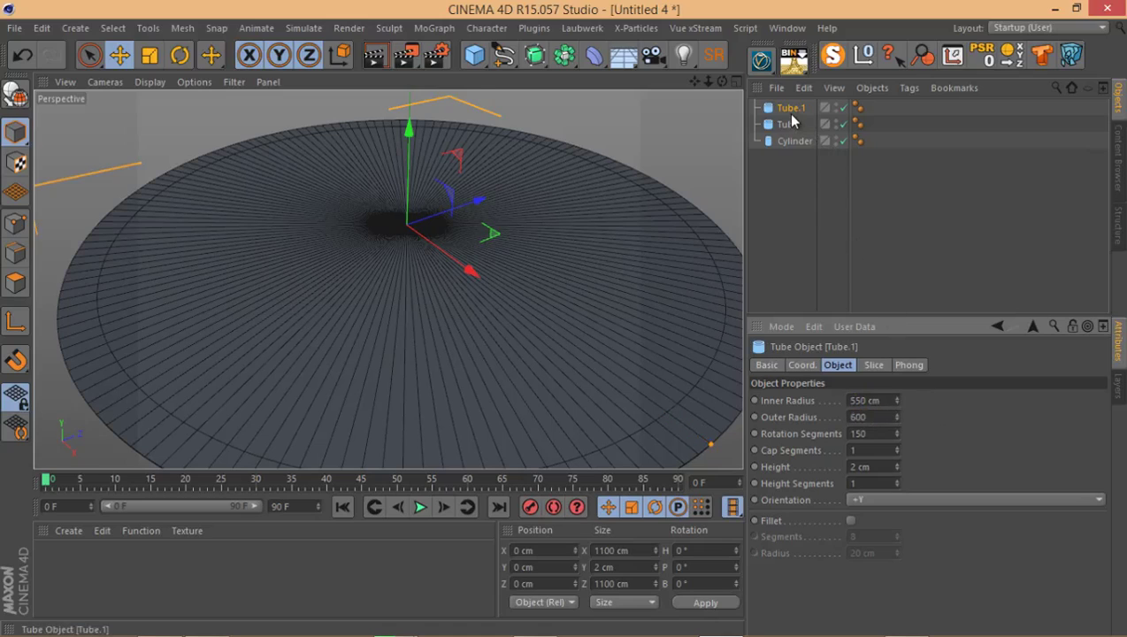
Duplicate the outermost tube and set the copy's inner radius to 600 cm and outer radius to 650 cm
{"action": "mouse_move", "coordinate": [792, 109]}
{"action": "left_mouse_down"}
{"action": "mouse_move", "coordinate": [790, 128]}
{"action": "mouse_move", "coordinate": [796, 96]}
{"action": "mouse_move", "coordinate": [790, 109]}
{"action": "mouse_move", "coordinate": [781, 98]}
{"action": "mouse_move", "coordinate": [799, 102]}
{"action": "left_mouse_up"}
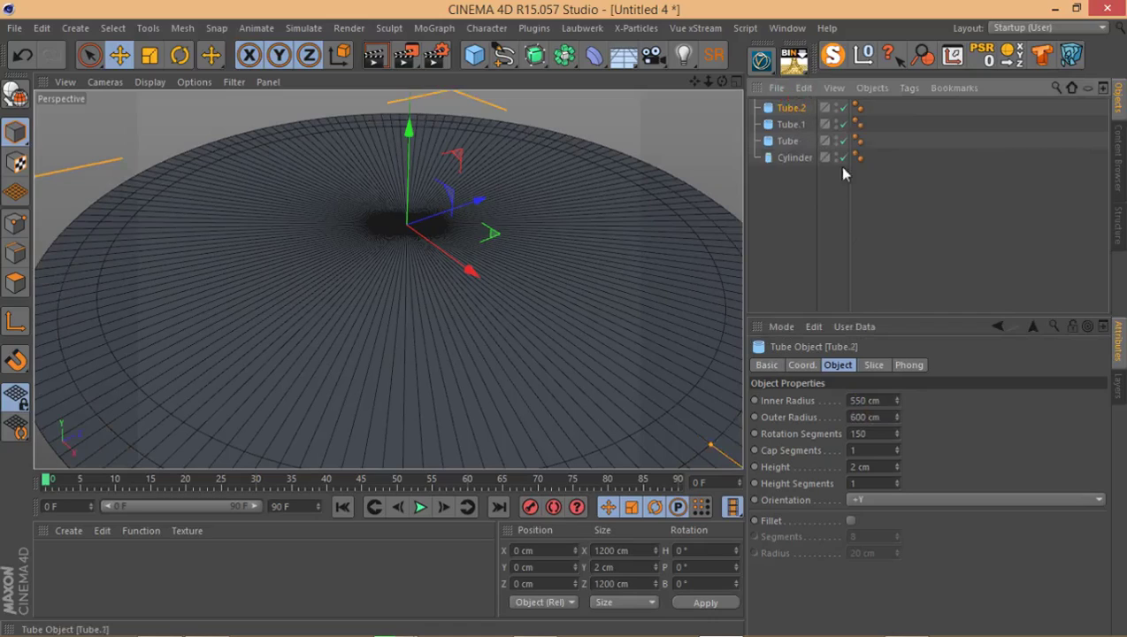
{"action": "left_click", "coordinate": [879, 404]}
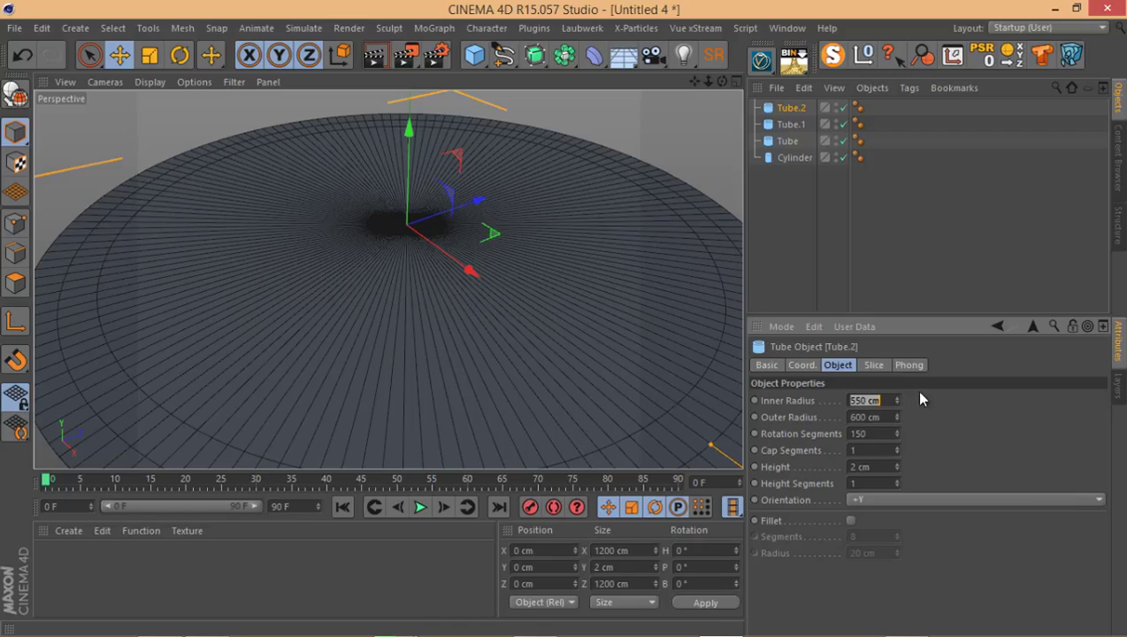
{"action": "type", "text": "600"}
{"action": "key", "text": "Return"}
{"action": "left_click", "coordinate": [856, 419]}
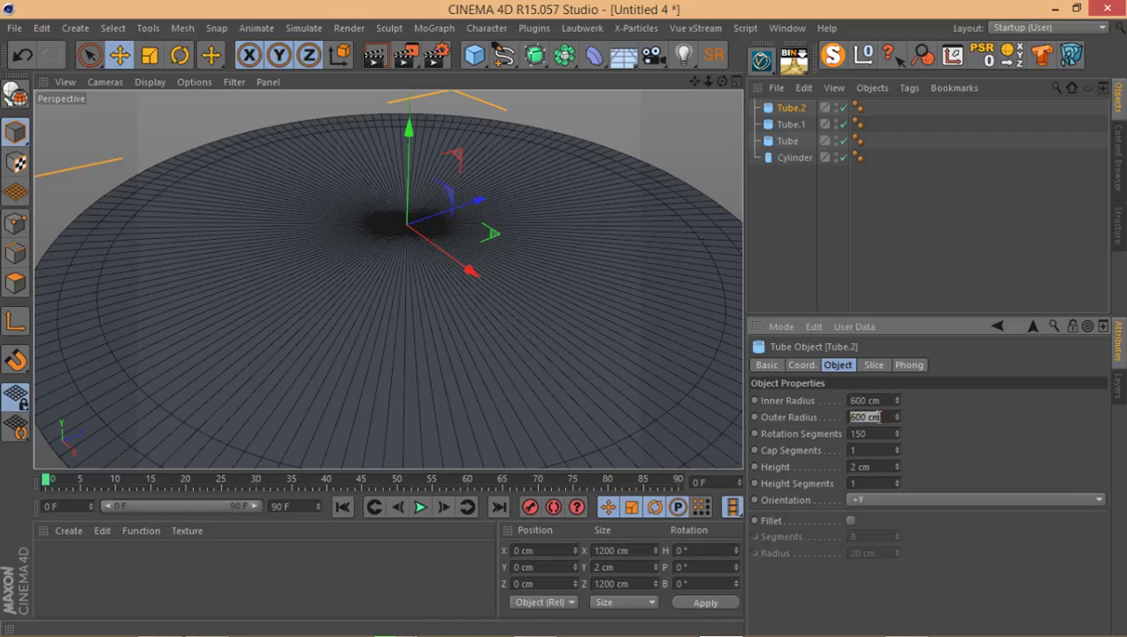
{"action": "type", "text": "650"}
{"action": "key", "text": "Return"}
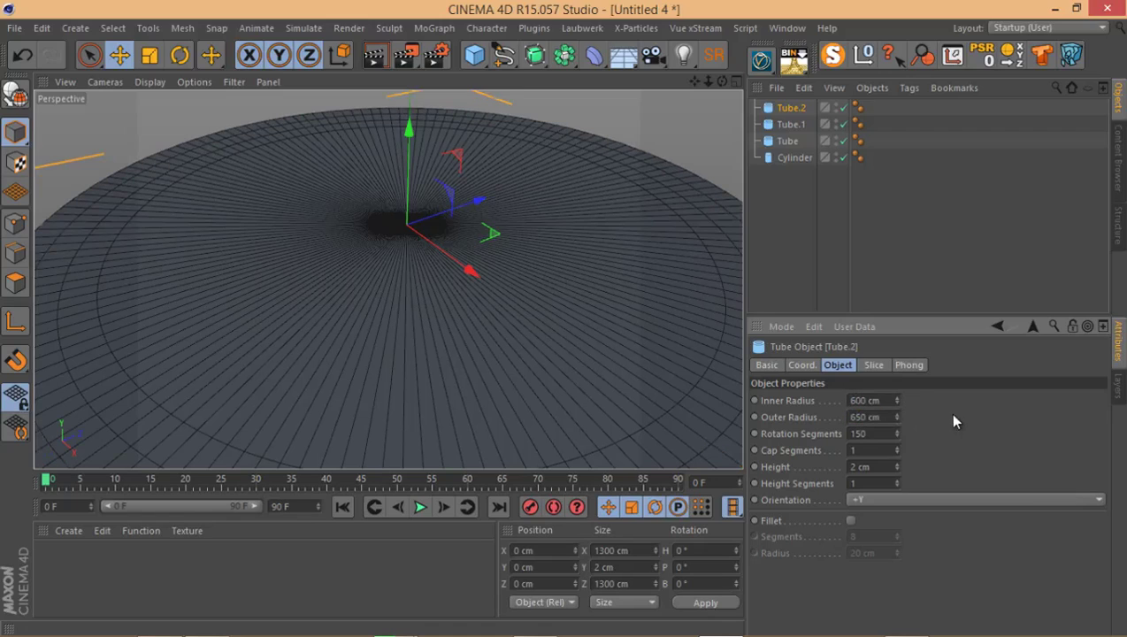
Duplicate the outermost tube and set the copy's inner radius to 650 cm and outer radius to 700 cm
{"action": "left_click", "coordinate": [802, 110]}
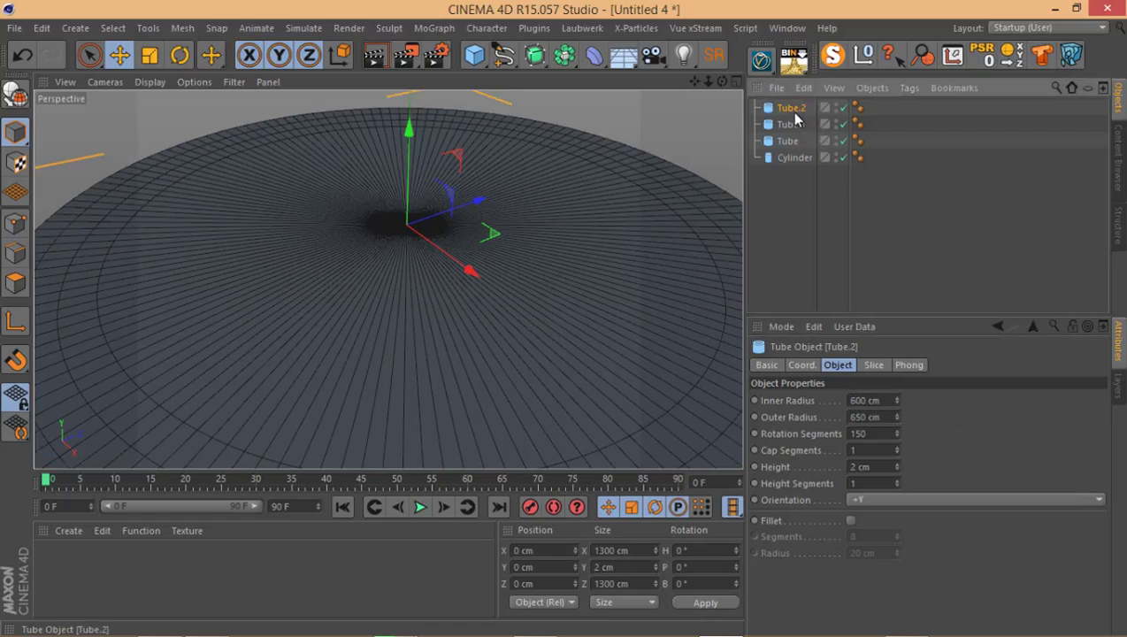
{"action": "left_click_drag", "start_coordinate": [796, 118], "coordinate": [801, 101], "text": "ctrl"}
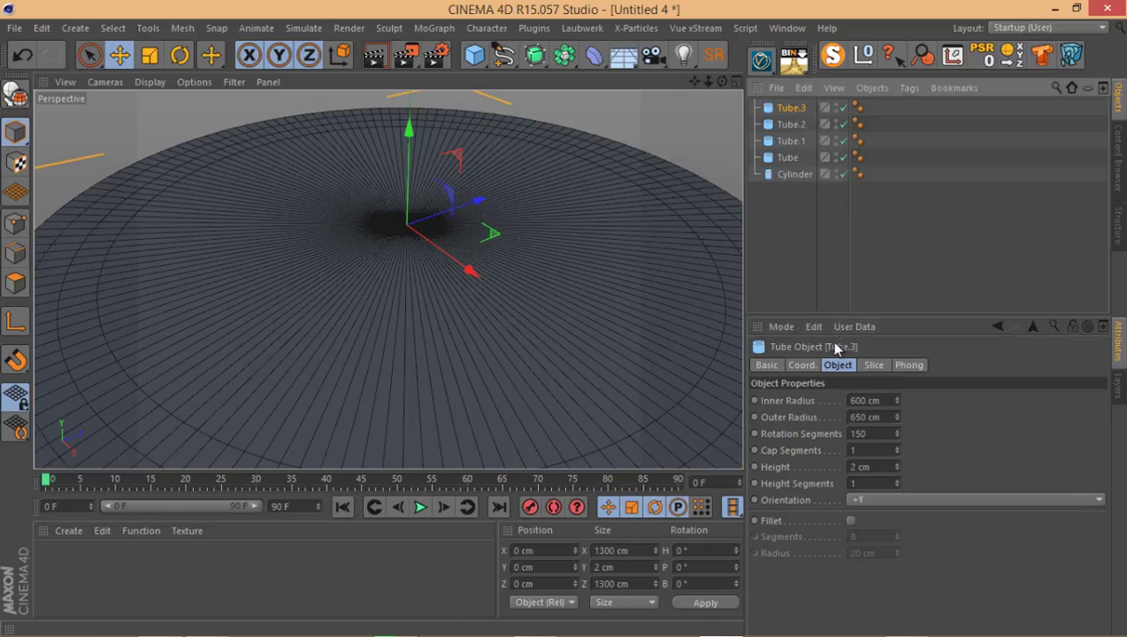
{"action": "double_click", "coordinate": [865, 400]}
{"action": "type", "text": "650"}
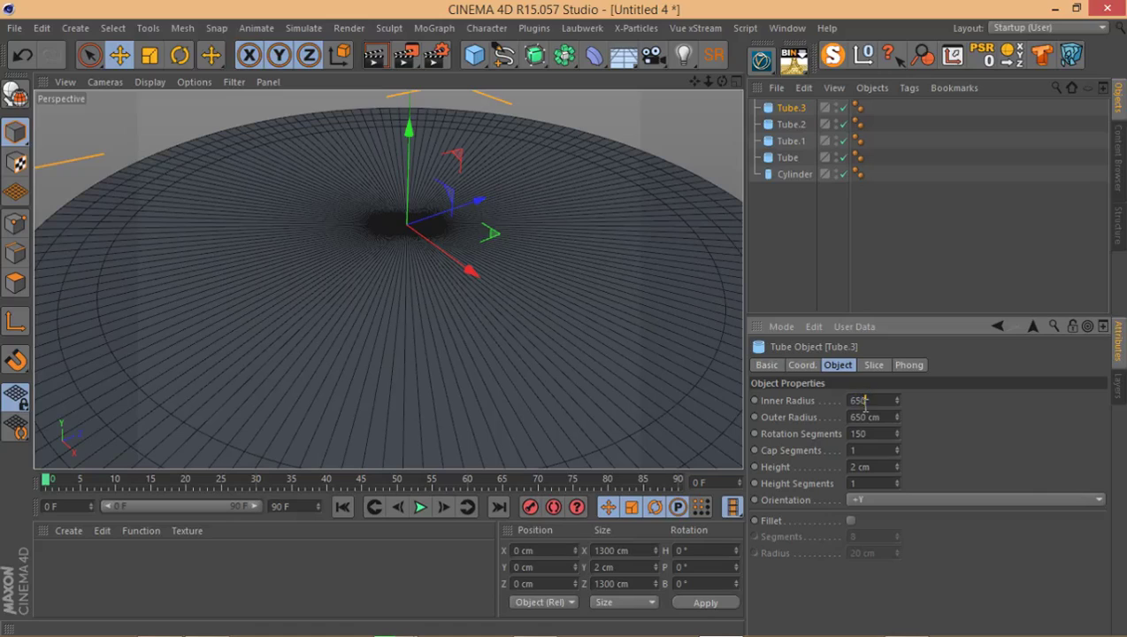
{"action": "double_click", "coordinate": [870, 417]}
{"action": "type", "text": "700"}
{"action": "key", "text": "Return"}
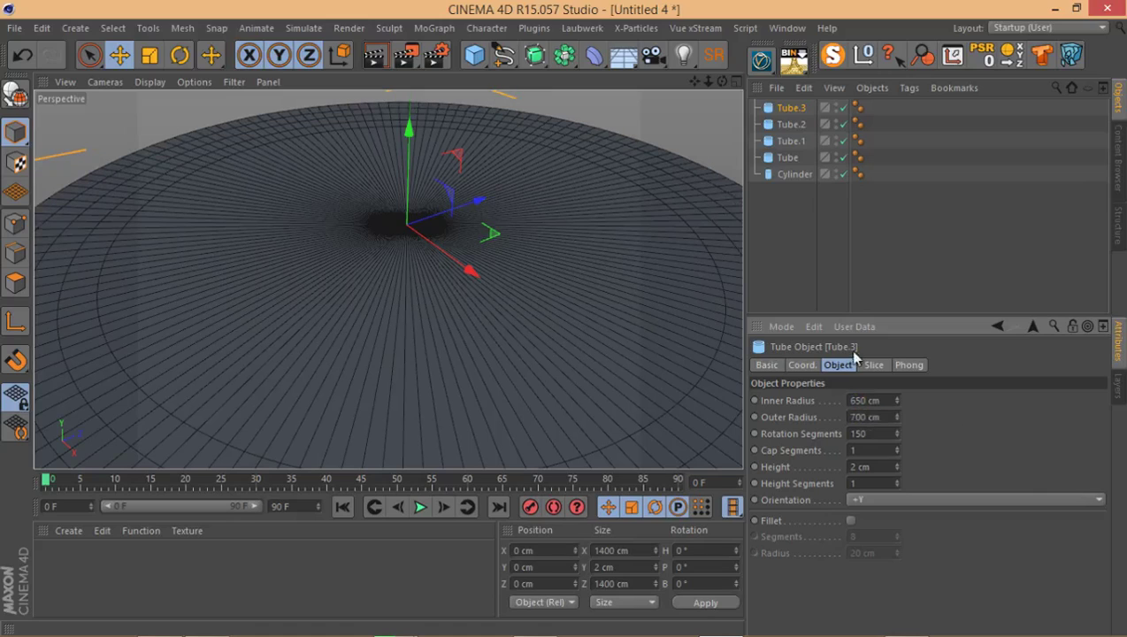
Duplicate the outermost tube and set the copy's inner radius to 700 cm and outer radius to 750 cm
{"action": "left_click_drag", "start_coordinate": [801, 115], "coordinate": [798, 103], "text": "ctrl"}
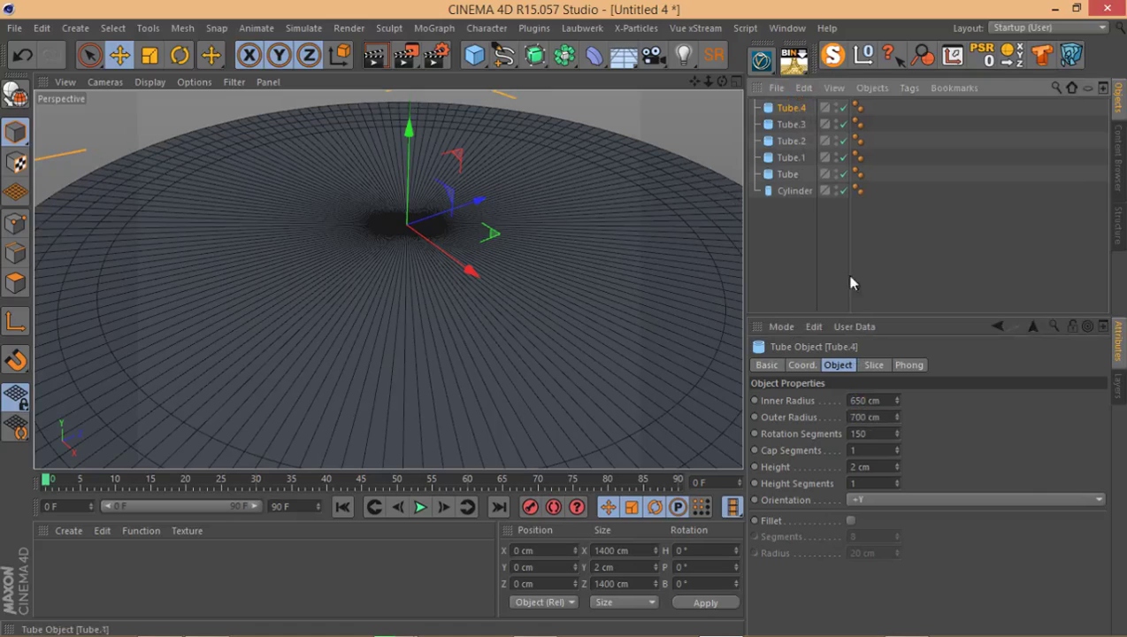
{"action": "double_click", "coordinate": [873, 400]}
{"action": "type", "text": "700"}
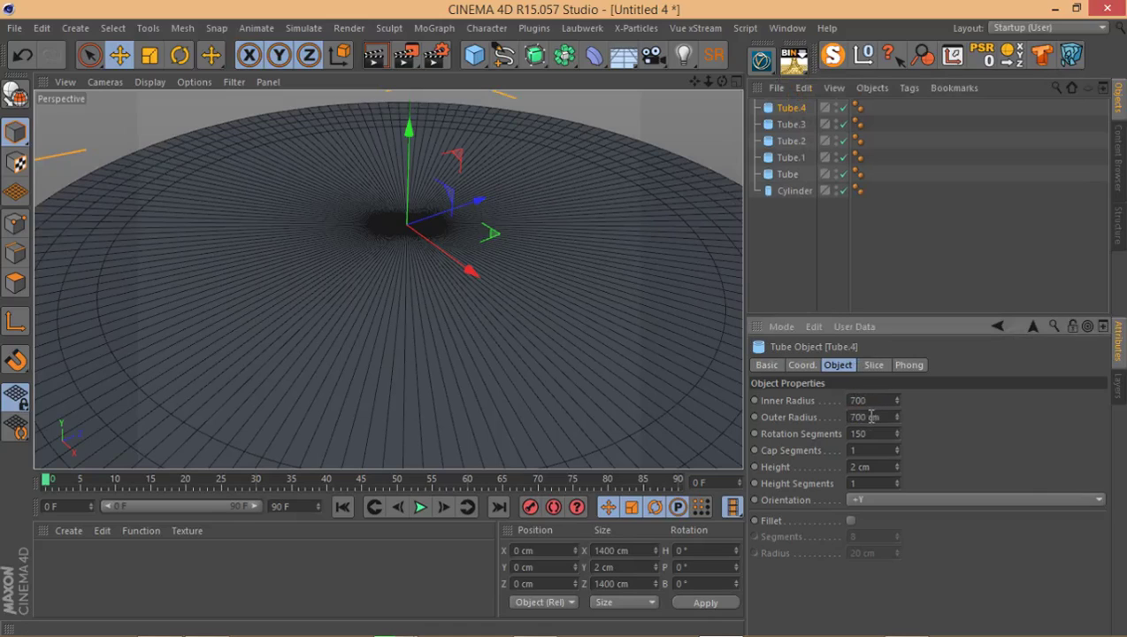
{"action": "double_click", "coordinate": [872, 417]}
{"action": "type", "text": "750"}
{"action": "key", "text": "Return"}
Duplicate the outermost tube and set the copy's inner radius to 750 cm and outer radius to 800 cm
{"action": "mouse_move", "coordinate": [779, 111]}
{"action": "left_mouse_down", "text": "ctrl"}
{"action": "mouse_move", "coordinate": [794, 115]}
{"action": "mouse_move", "coordinate": [796, 103]}
{"action": "left_mouse_up", "text": "ctrl"}
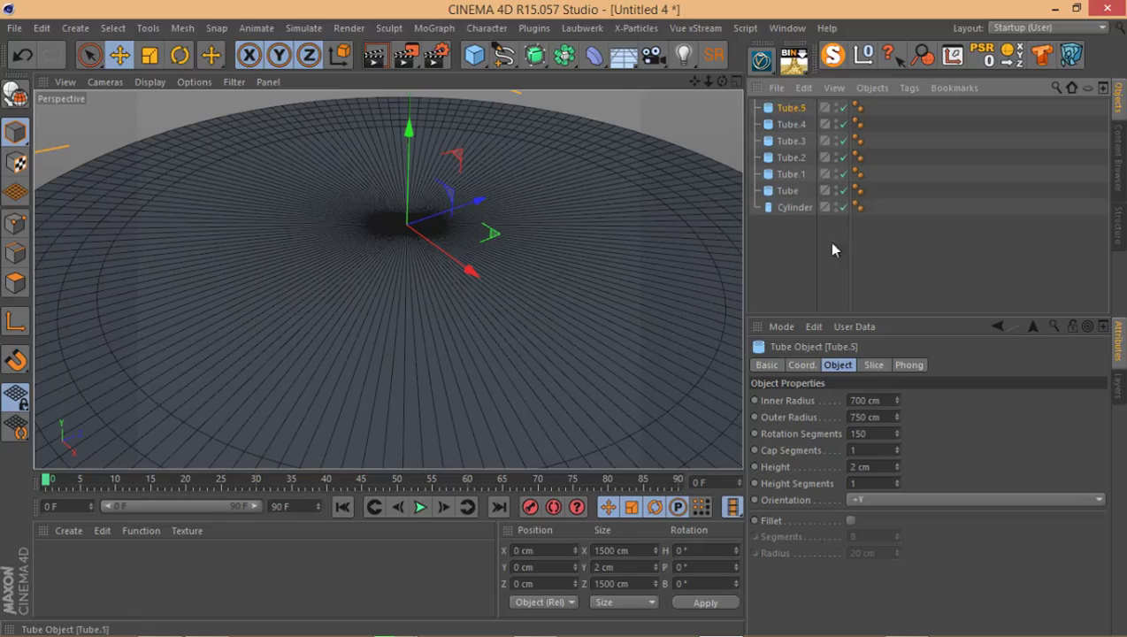
{"action": "double_click", "coordinate": [873, 398]}
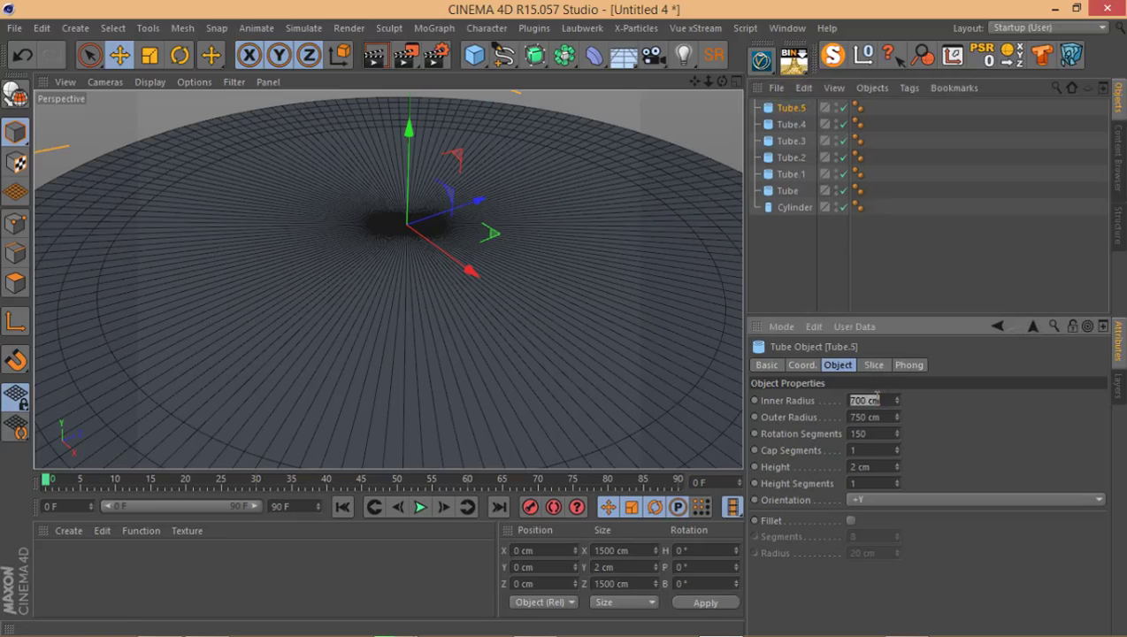
{"action": "type", "text": "750"}
{"action": "key", "text": "Tab"}
{"action": "type", "text": "800"}
{"action": "key", "text": "Return"}
Duplicate the outermost tube and set the copy's inner radius to 800 cm and outer radius to 850 cm
{"action": "mouse_move", "coordinate": [790, 108]}
{"action": "left_mouse_down", "text": "ctrl"}
{"action": "mouse_move", "coordinate": [795, 116]}
{"action": "mouse_move", "coordinate": [796, 104]}
{"action": "left_mouse_up", "text": "ctrl"}
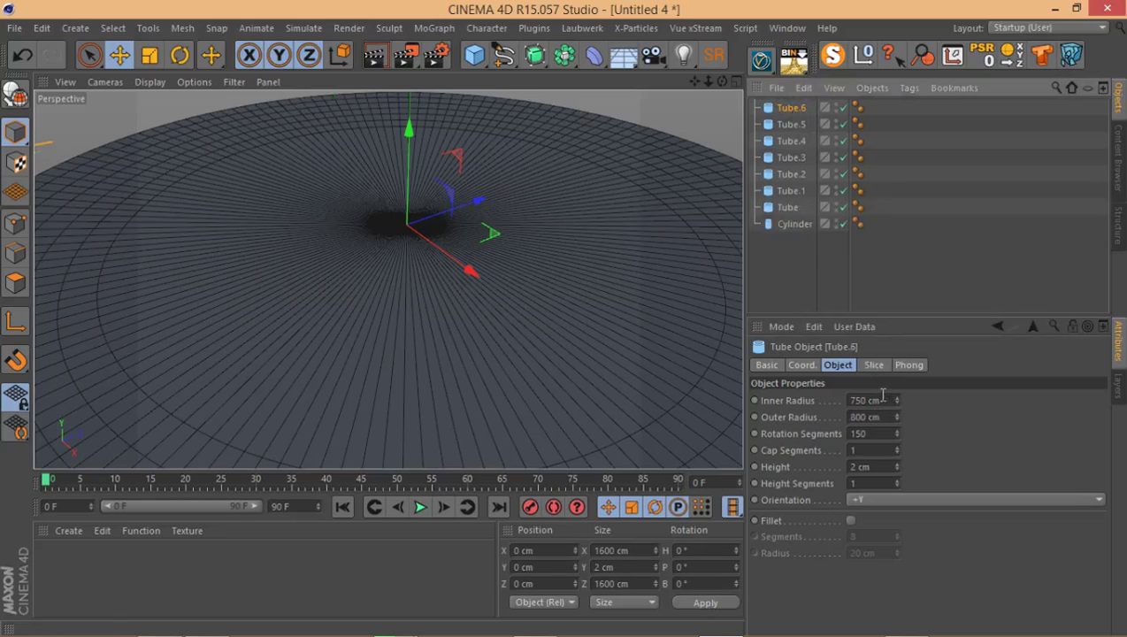
{"action": "double_click", "coordinate": [872, 400]}
{"action": "type", "text": "80"}
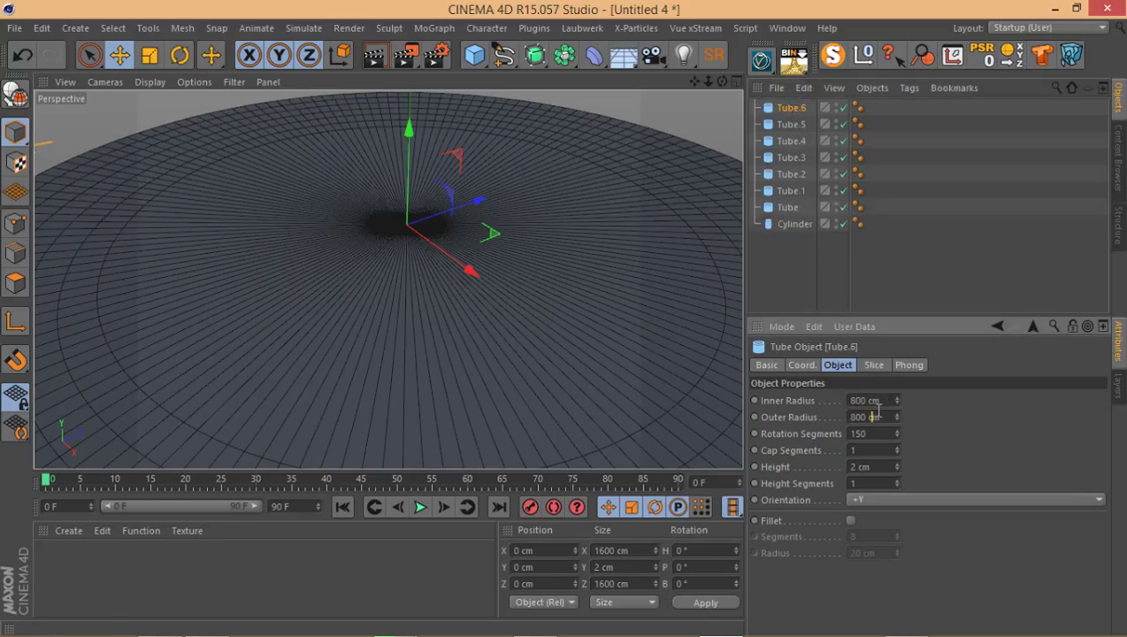
{"action": "double_click", "coordinate": [874, 416]}
{"action": "type", "text": "850"}
{"action": "key", "text": "Return"}
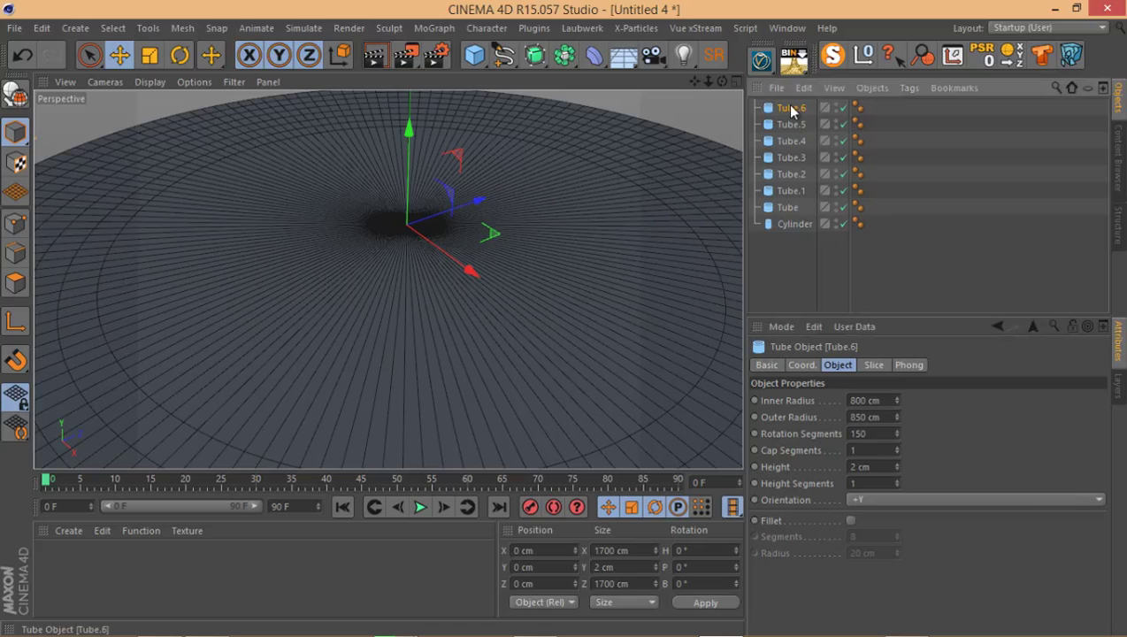
Duplicate the outermost tube and set the copy's inner radius to 850 cm and outer radius to 900 cm
{"action": "key", "text": "ctrl+c"}
{"action": "key", "text": "ctrl+v"}
{"action": "double_click", "coordinate": [874, 399]}
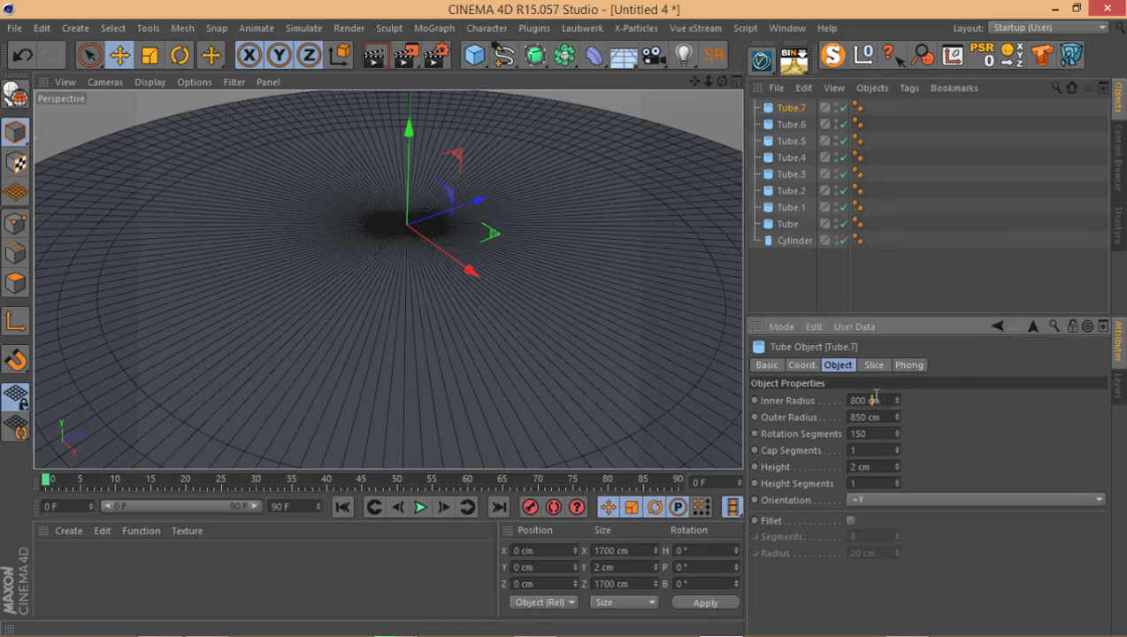
{"action": "type", "text": "850"}
{"action": "double_click", "coordinate": [860, 417]}
{"action": "type", "text": "90"}
Duplicate the outermost tube and try an inner radius of 900 cm with an outer radius of 1 cm on the copy
{"action": "left_click", "coordinate": [789, 107]}
{"action": "key", "text": "ctrl+c"}
{"action": "key", "text": "ctrl+v"}
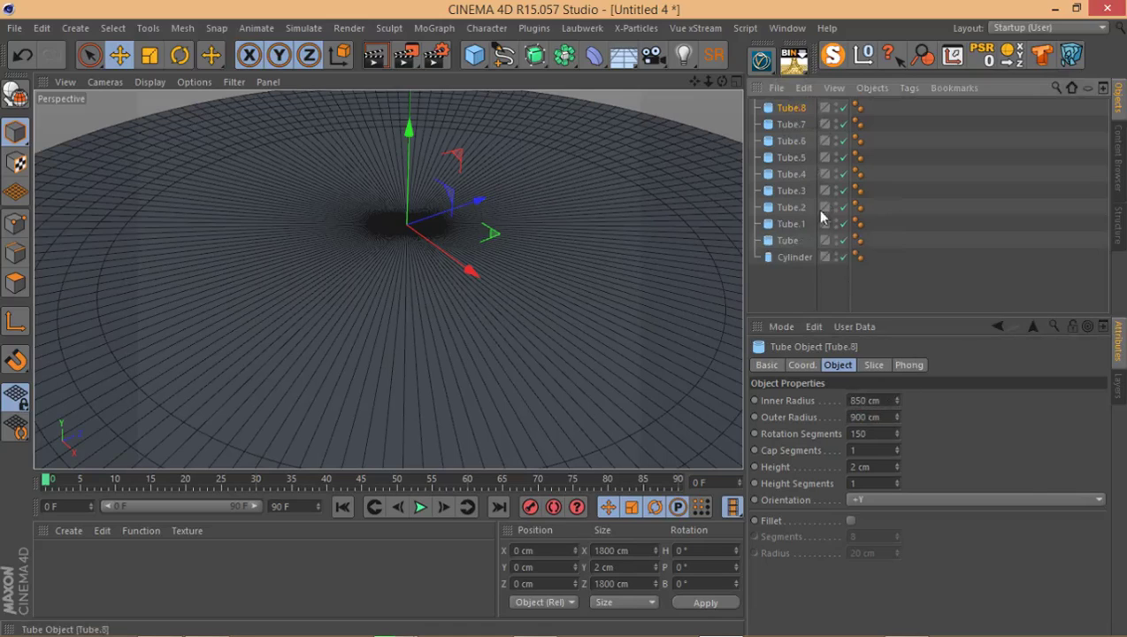
{"action": "double_click", "coordinate": [875, 400]}
{"action": "type", "text": "900"}
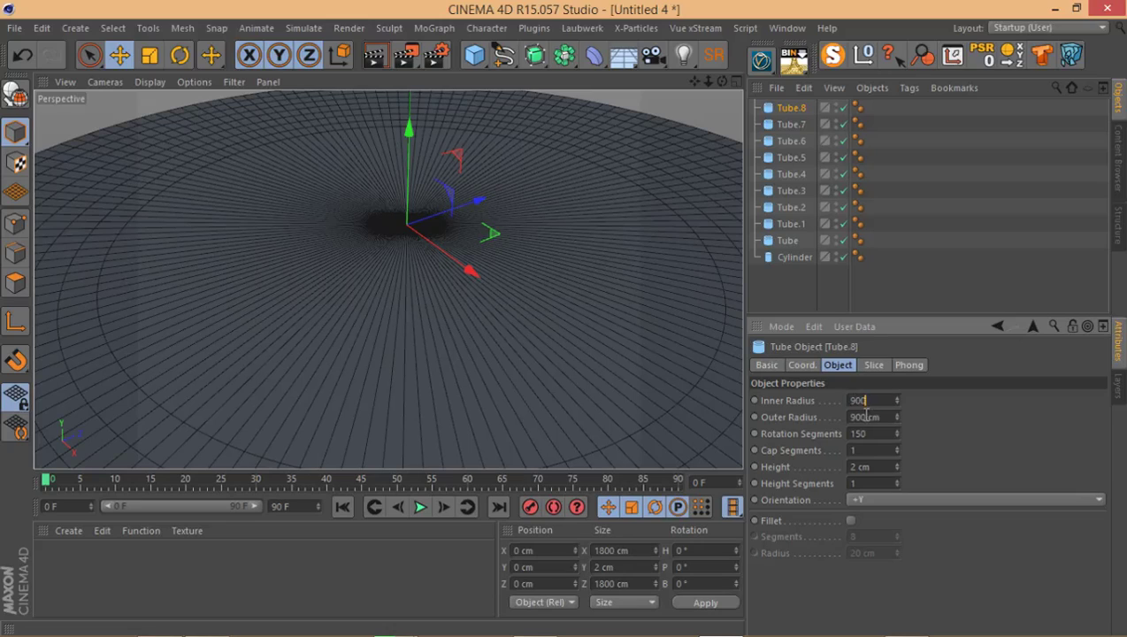
{"action": "double_click", "coordinate": [865, 415]}
{"action": "type", "text": "1"}
Correct the newest tube's outer radius to 950 cm and its inner radius to 900 cm
{"action": "left_click", "coordinate": [790, 125]}
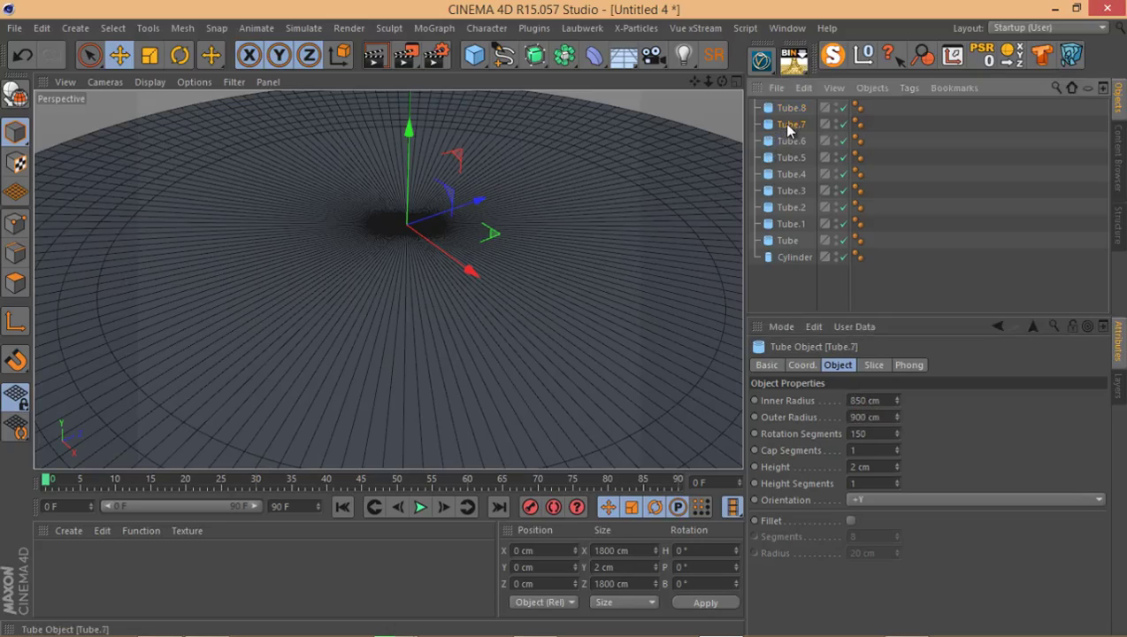
{"action": "left_click", "coordinate": [790, 108]}
{"action": "double_click", "coordinate": [865, 400]}
{"action": "type", "text": "900"}
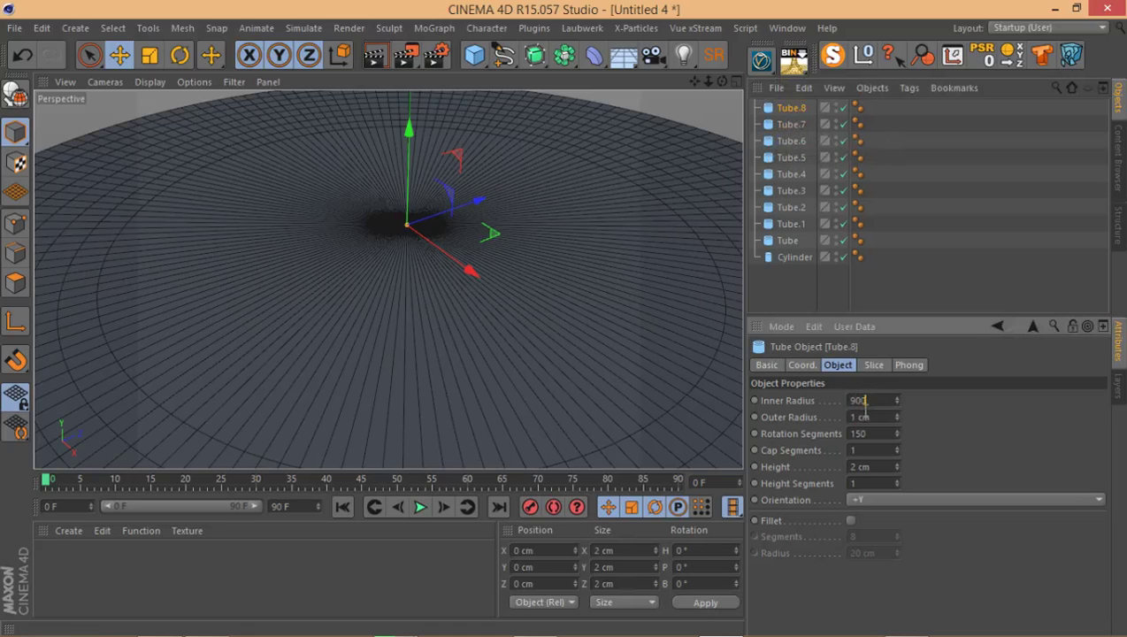
{"action": "key", "text": "Tab"}
{"action": "type", "text": "950"}
{"action": "left_click", "coordinate": [884, 399]}
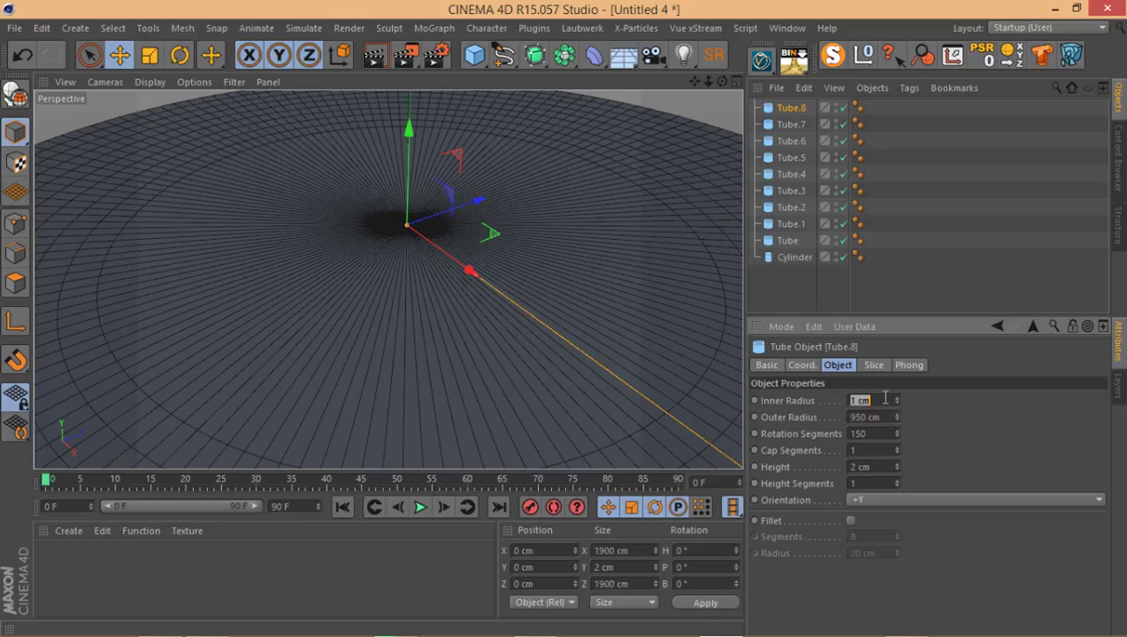
{"action": "type", "text": "900"}
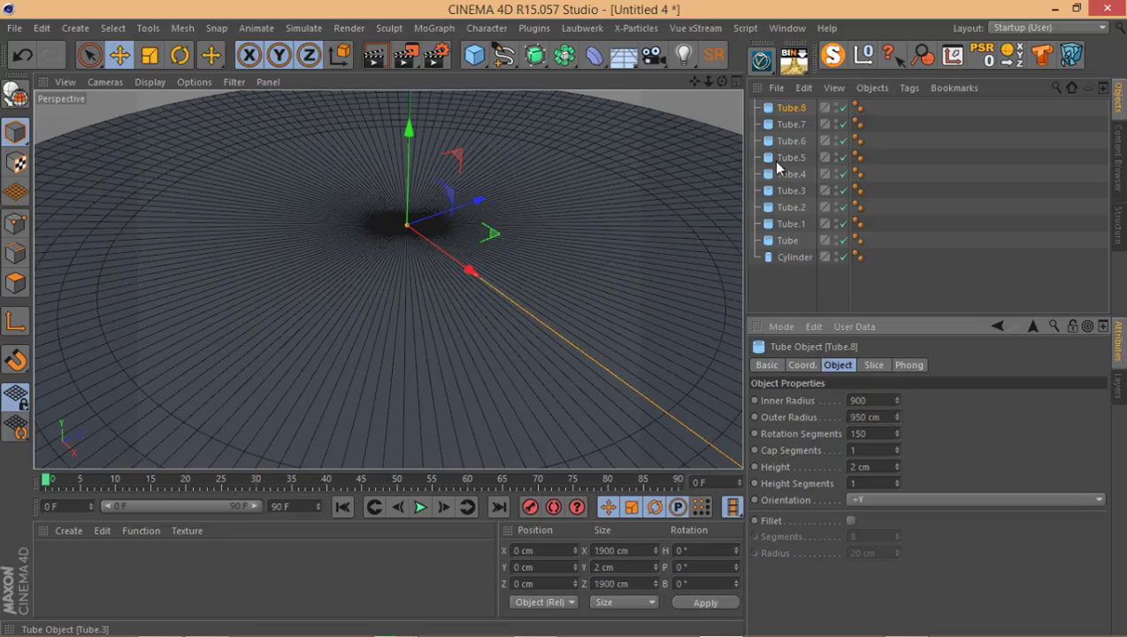
{"action": "key", "text": "Return"}
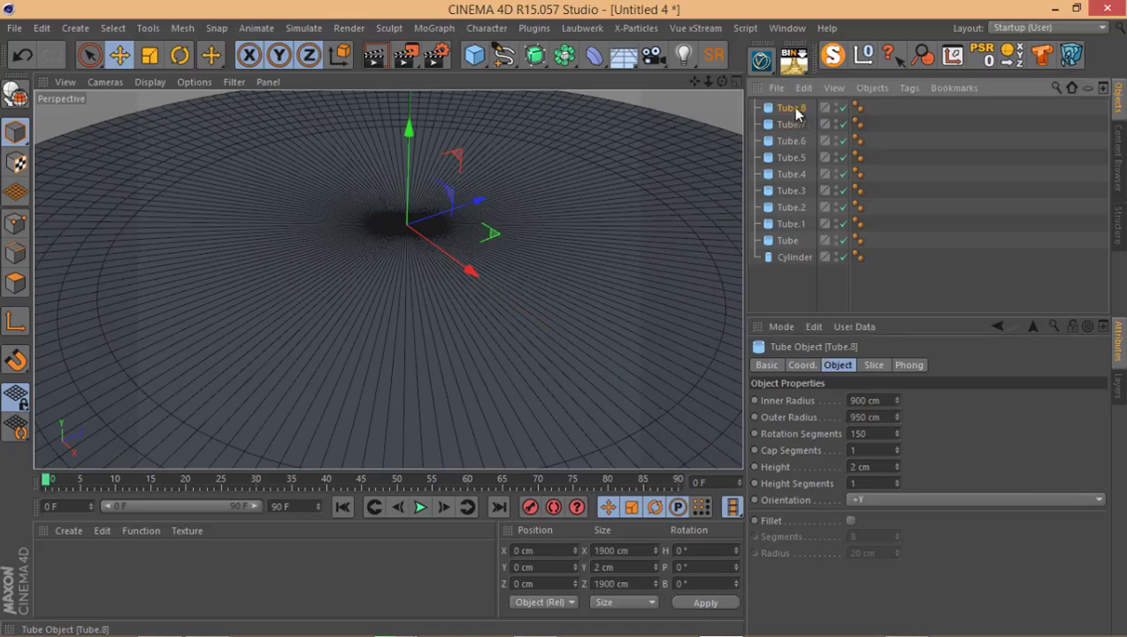
Duplicate the outermost tube and set the copy's inner radius to 950 cm and outer radius to 1000 cm
{"action": "left_click_drag", "start_coordinate": [793, 107], "coordinate": [795, 105], "text": "ctrl"}
{"action": "double_click", "coordinate": [867, 400]}
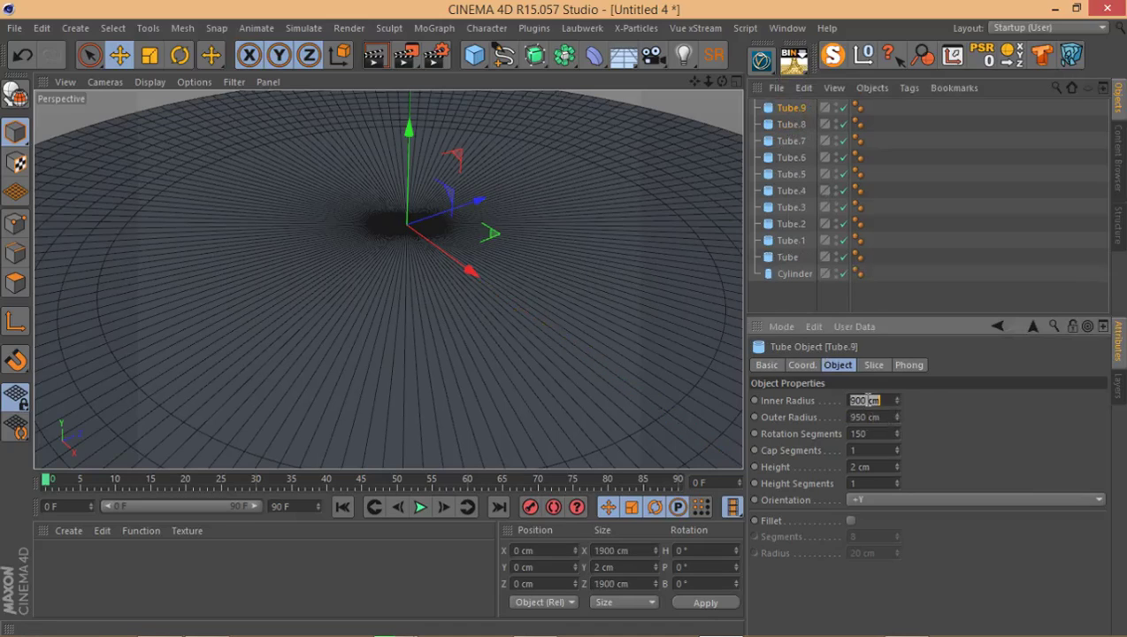
{"action": "type", "text": "950"}
{"action": "key", "text": "Return"}
{"action": "double_click", "coordinate": [865, 416]}
{"action": "type", "text": "1000"}
{"action": "key", "text": "Return"}
Add a MoGraph Fracture object and make all the tubes and the cylinder its children
{"action": "scroll", "coordinate": [566, 230], "scroll_direction": "up", "scroll_amount": 2}
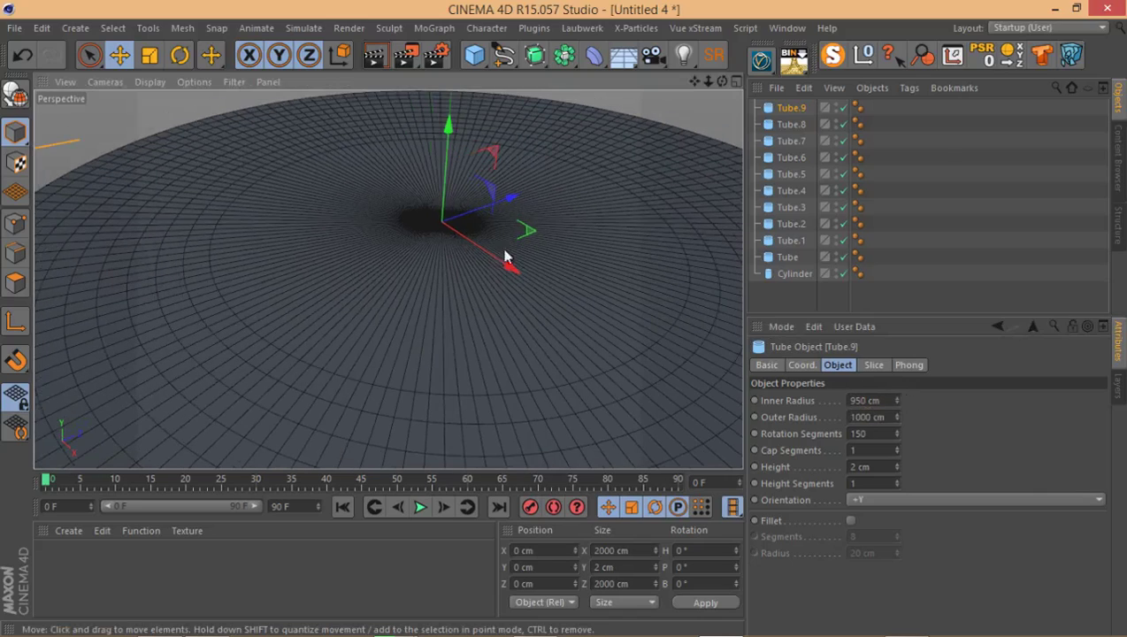
{"action": "scroll", "coordinate": [416, 254], "scroll_direction": "up", "scroll_amount": 1}
{"action": "scroll", "coordinate": [323, 283], "scroll_direction": "up", "scroll_amount": 2}
{"action": "scroll", "coordinate": [333, 329], "scroll_direction": "down", "scroll_amount": 4}
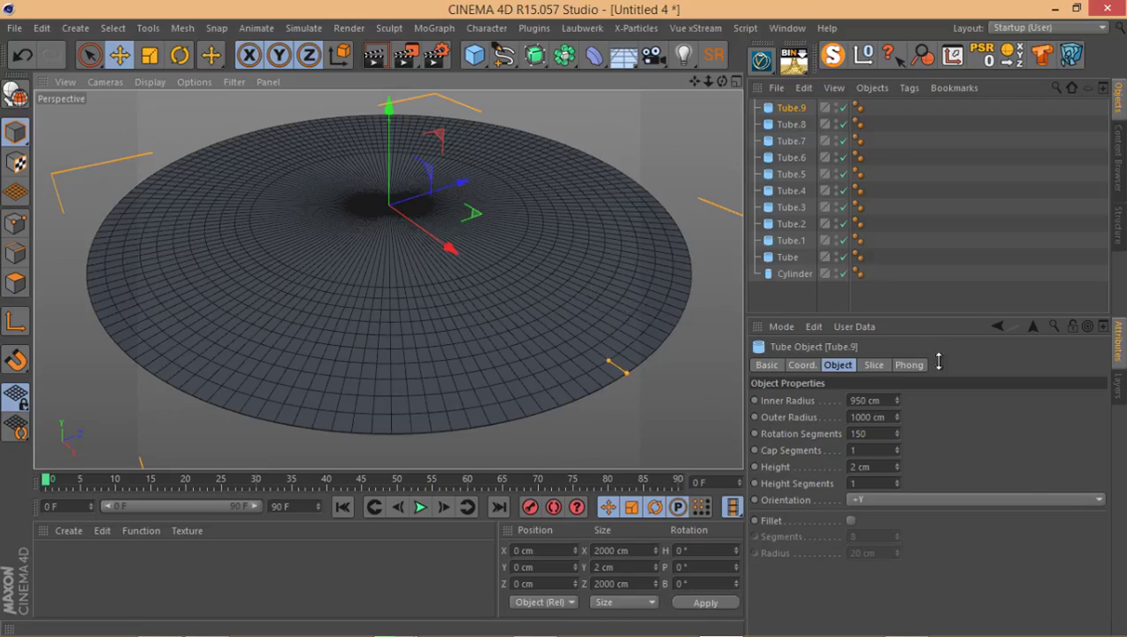
{"action": "left_click_drag", "start_coordinate": [938, 361], "coordinate": [939, 508]}
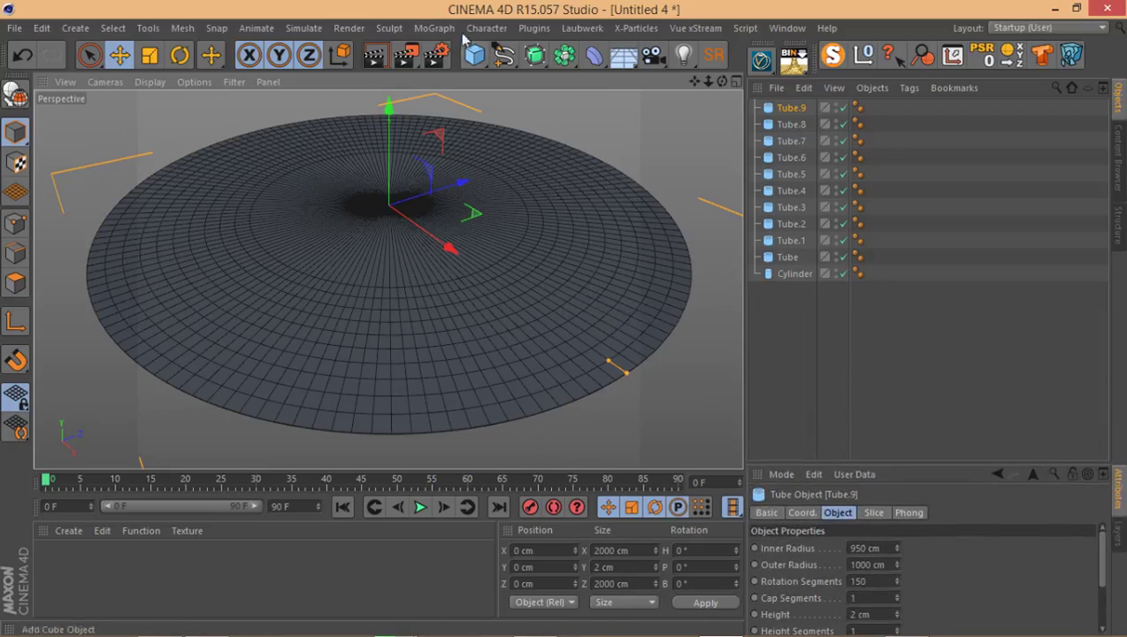
{"action": "left_click", "coordinate": [434, 28]}
{"action": "left_click", "coordinate": [484, 188]}
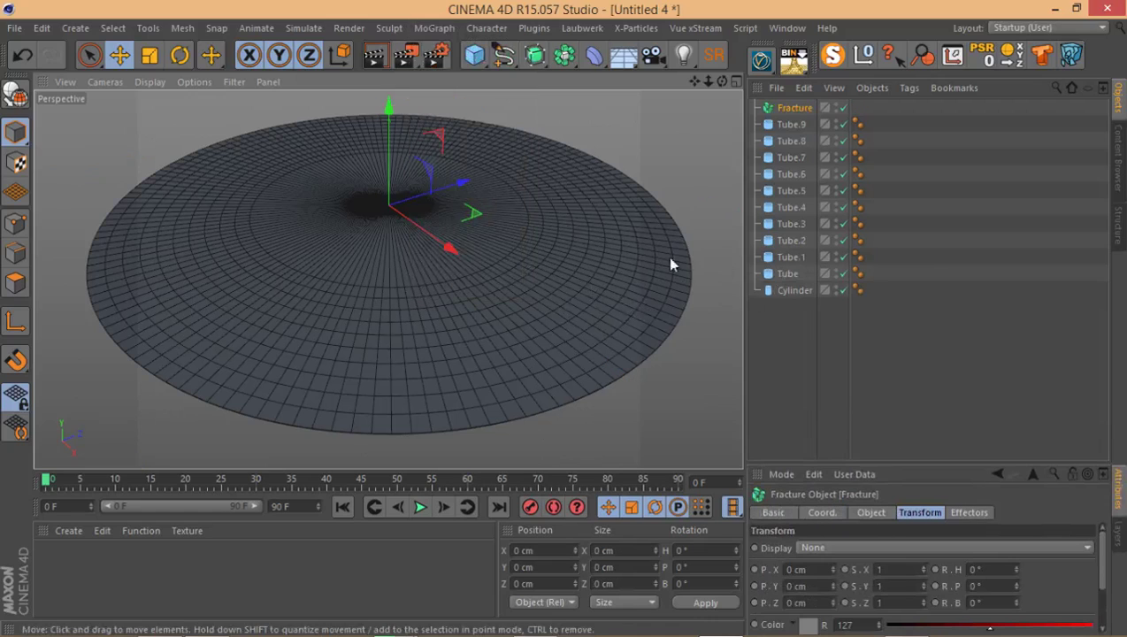
{"action": "left_click_drag", "start_coordinate": [784, 324], "coordinate": [783, 108]}
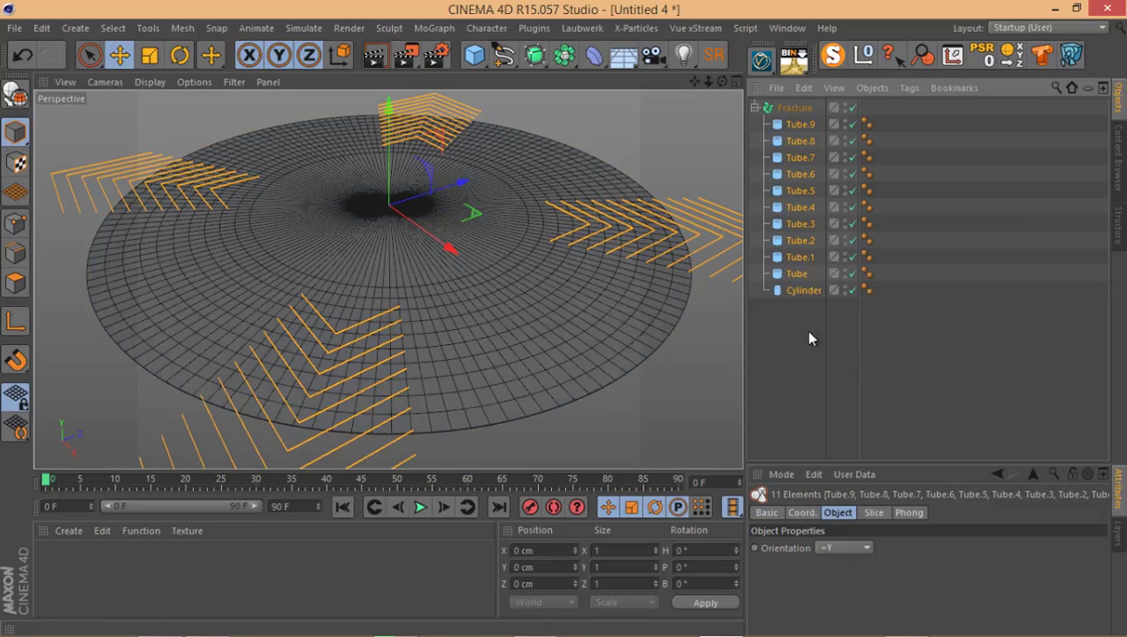
Add a MoGraph Step effector to the scene
{"action": "left_click_drag", "start_coordinate": [809, 338], "coordinate": [788, 122]}
{"action": "left_click", "coordinate": [433, 27]}
{"action": "mouse_move", "coordinate": [469, 55]}
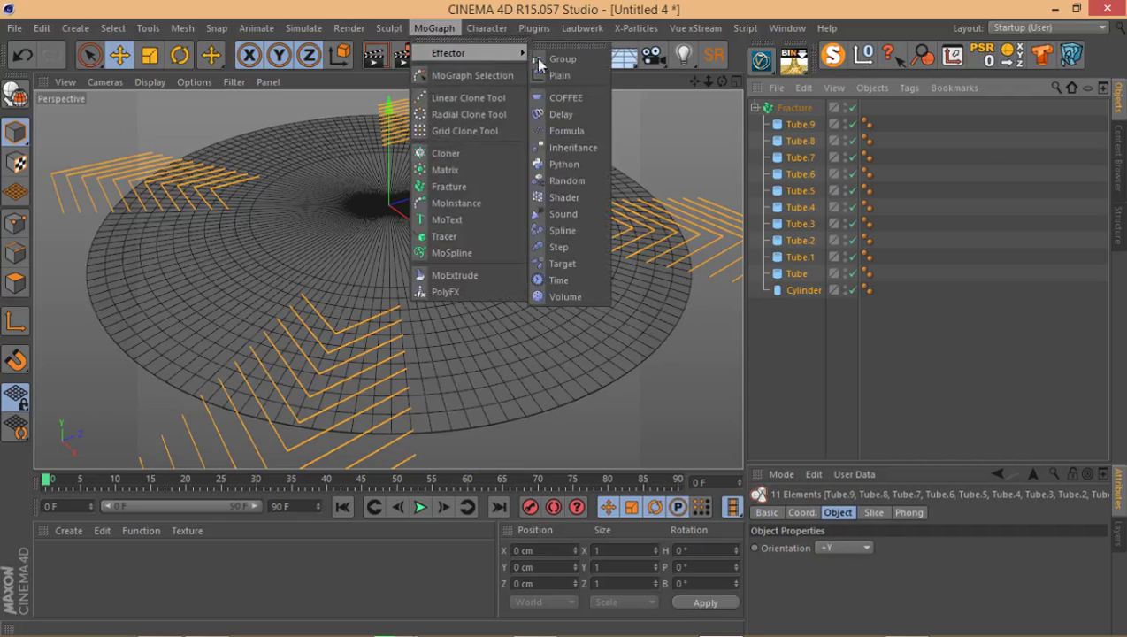
{"action": "left_click", "coordinate": [571, 246]}
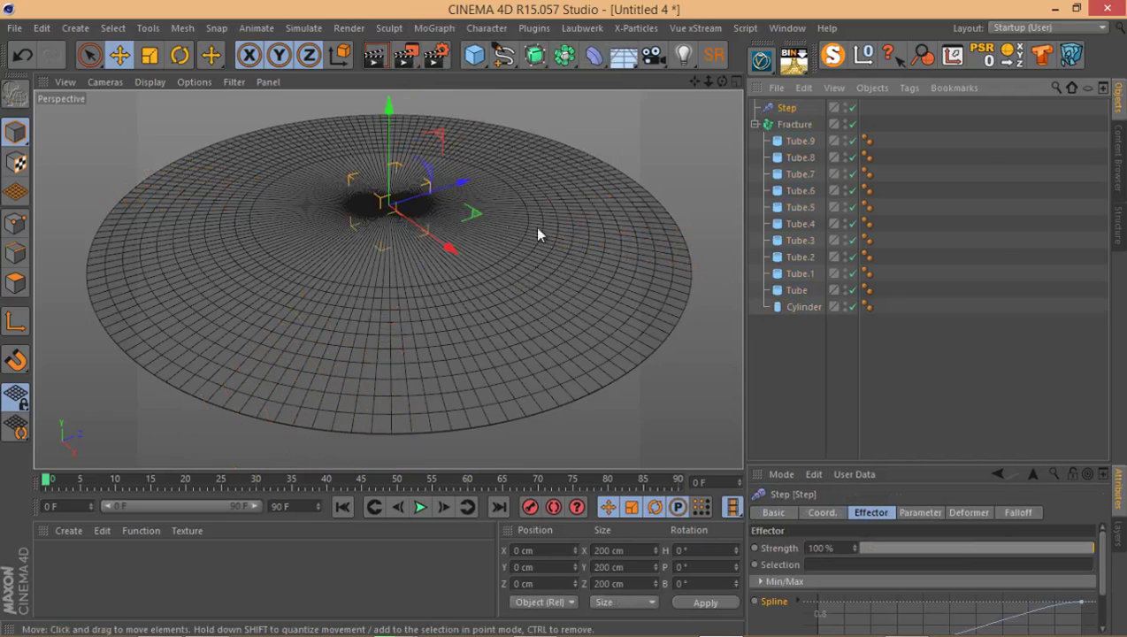
{"action": "scroll", "coordinate": [478, 301], "scroll_direction": "down", "scroll_amount": 3}
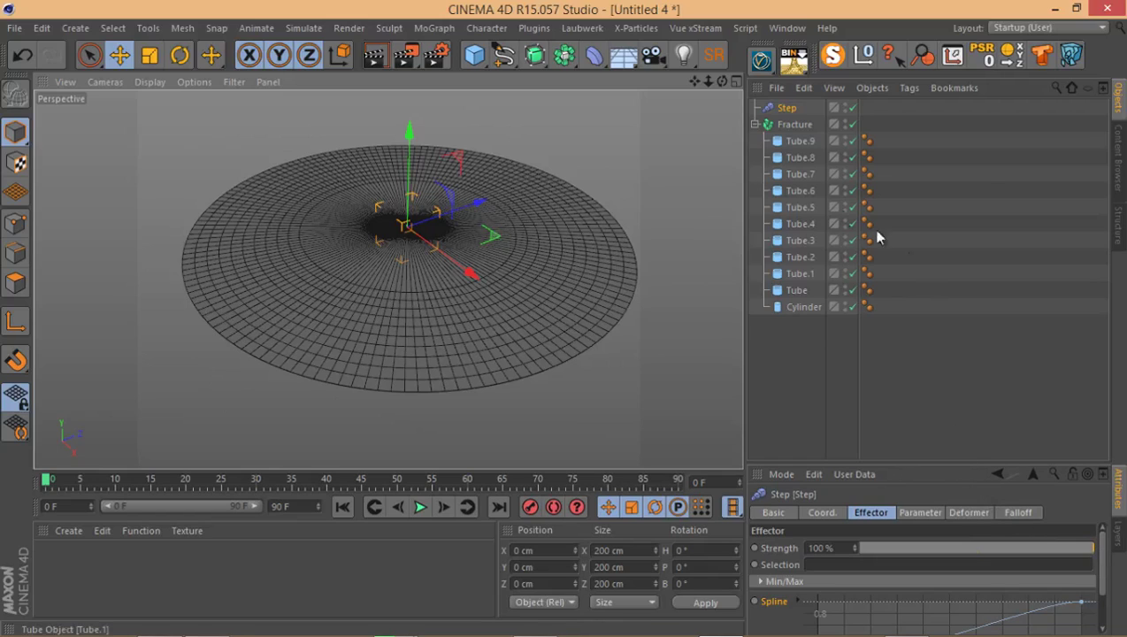
Assign the Step effector to the Fracture object's list of effectors
{"action": "left_click", "coordinate": [795, 124]}
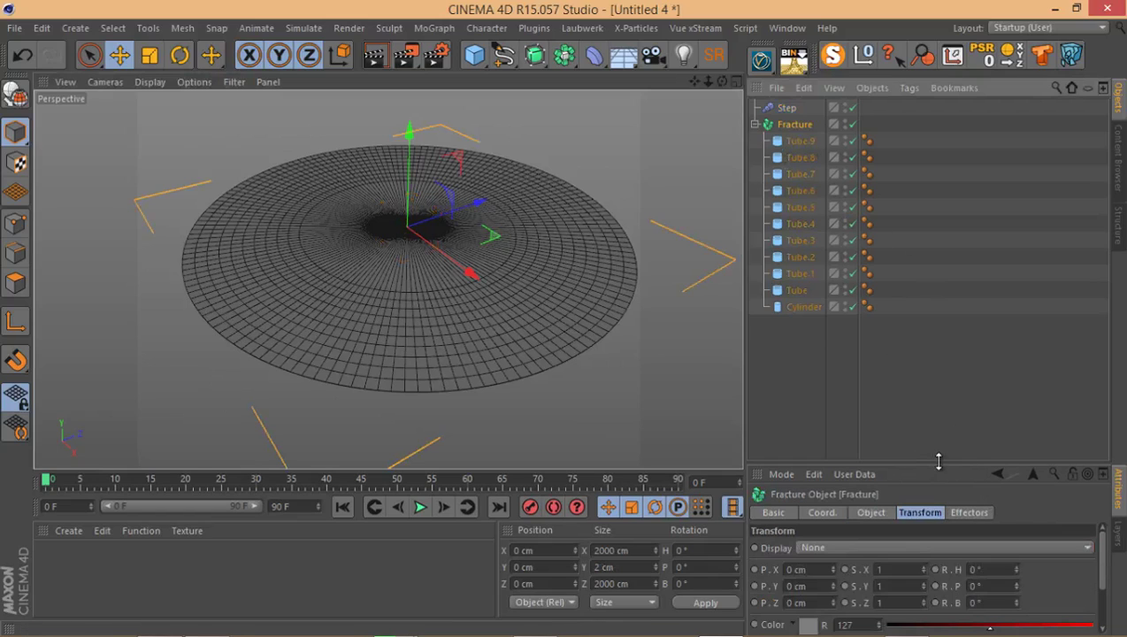
{"action": "left_click_drag", "start_coordinate": [938, 460], "coordinate": [938, 316]}
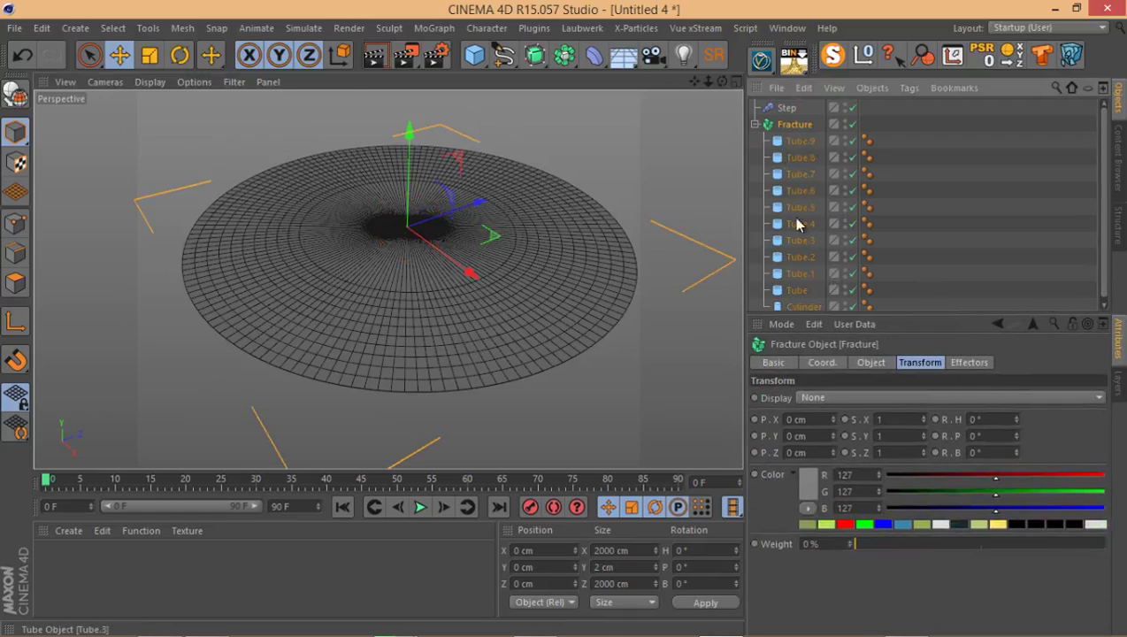
{"action": "left_click", "coordinate": [968, 363]}
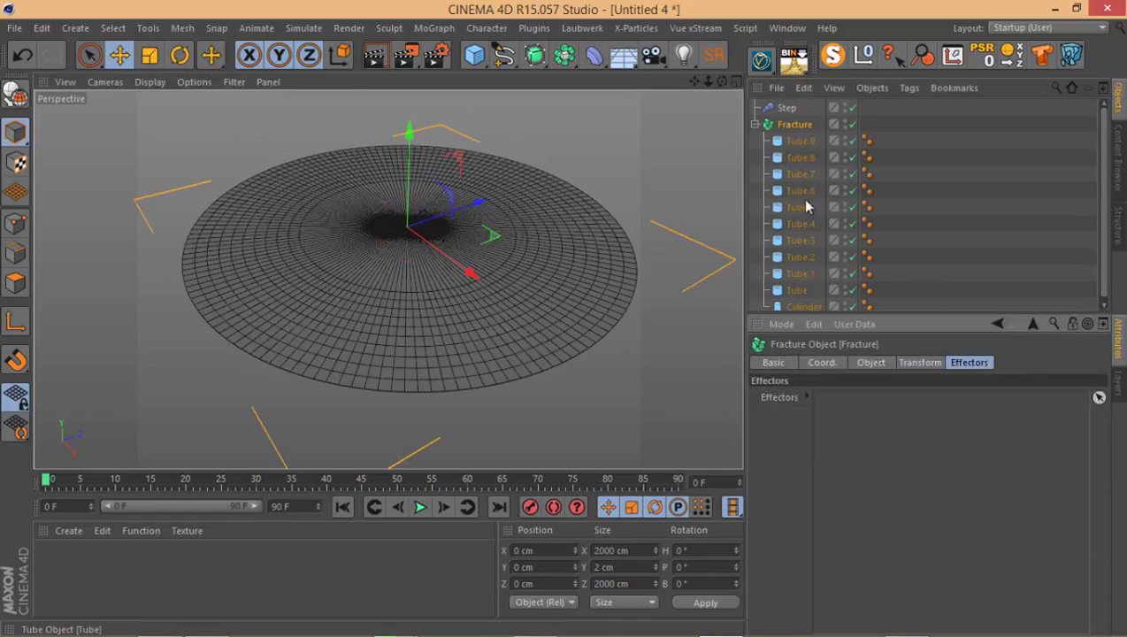
{"action": "left_click_drag", "start_coordinate": [787, 110], "coordinate": [857, 423]}
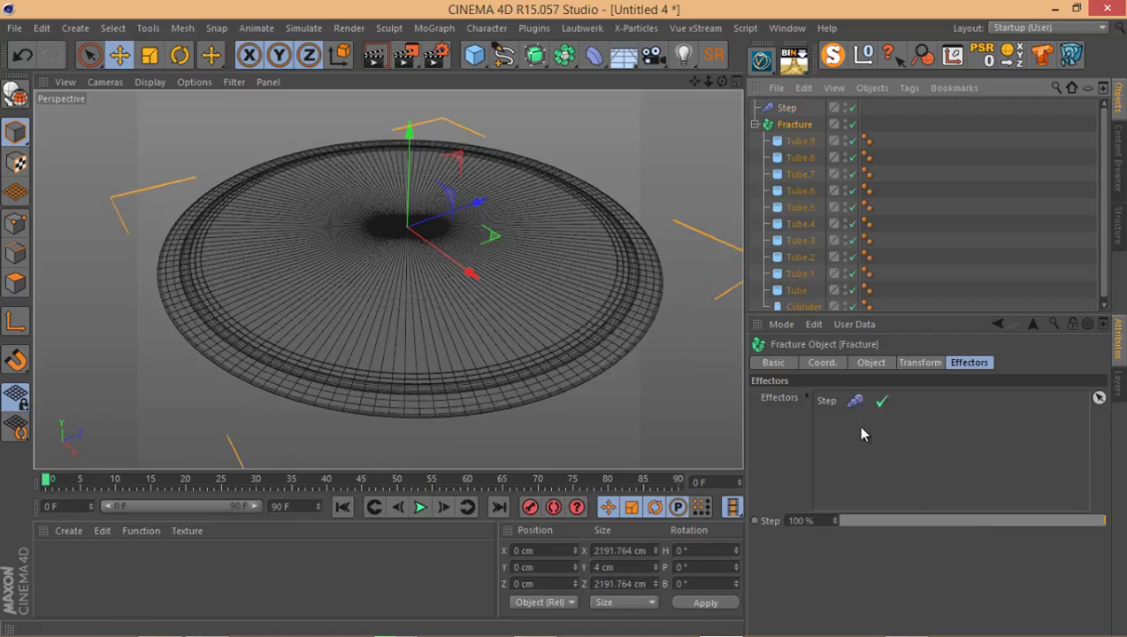
{"action": "left_click_drag", "start_coordinate": [930, 314], "coordinate": [929, 444]}
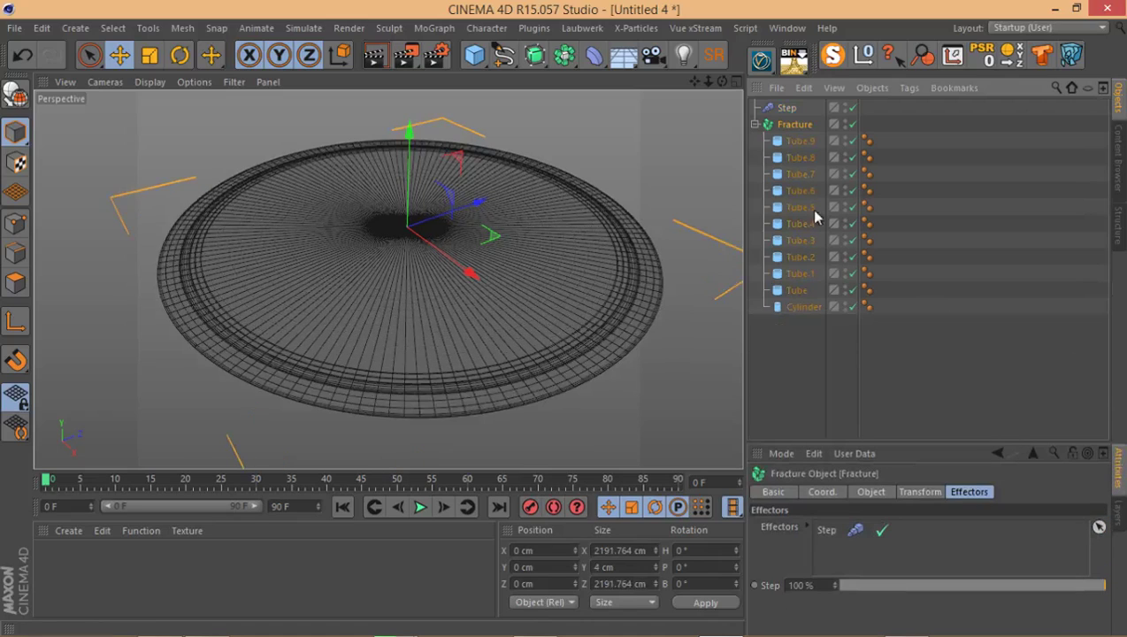
Turn off Scale and turn on Rotation in the Step effector's transform parameters
{"action": "left_click", "coordinate": [786, 108]}
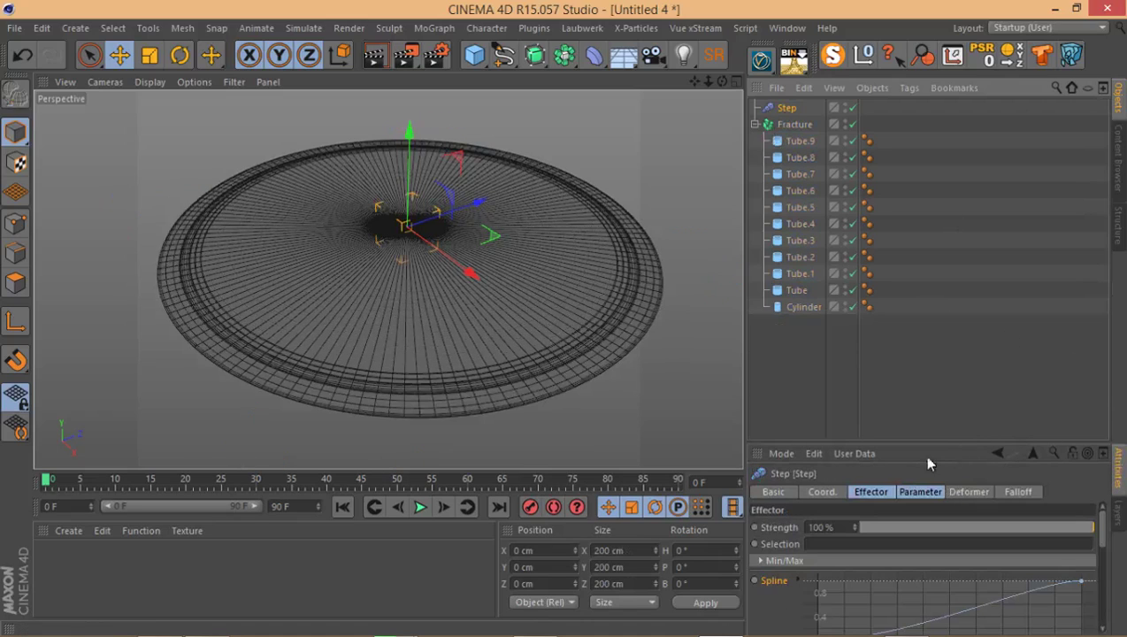
{"action": "left_click", "coordinate": [910, 490]}
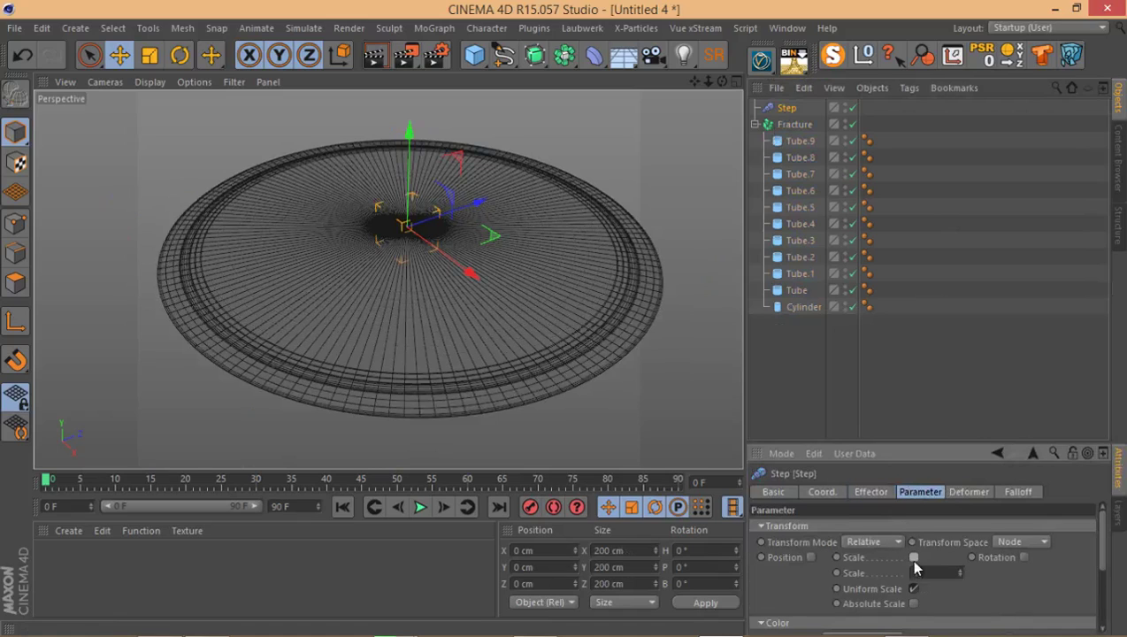
{"action": "left_click", "coordinate": [913, 557]}
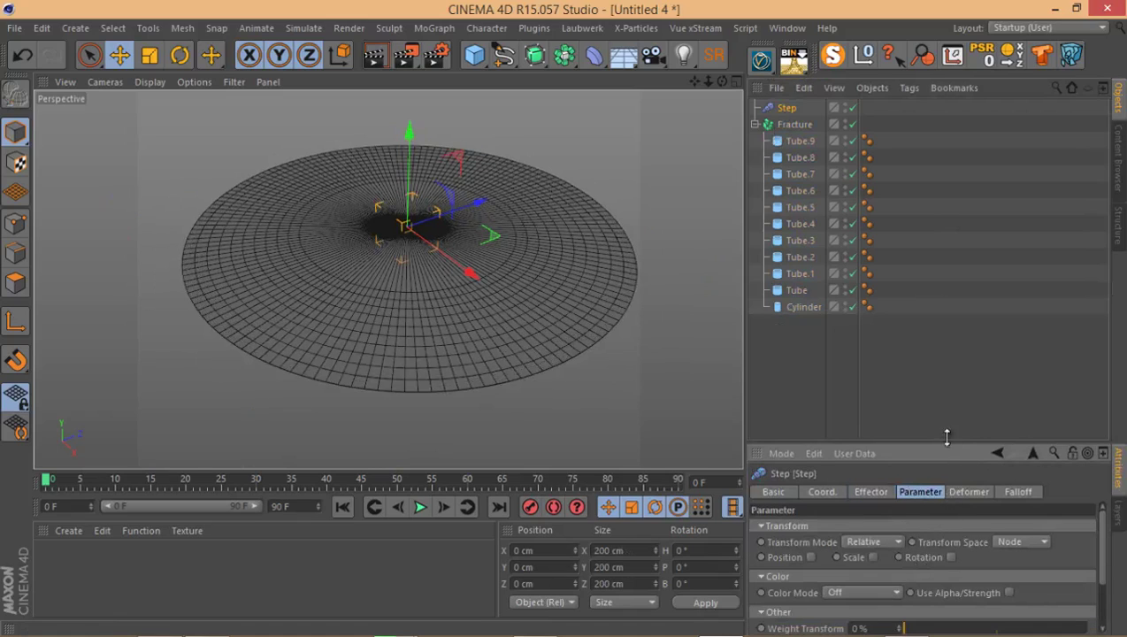
{"action": "left_click_drag", "start_coordinate": [945, 435], "coordinate": [960, 297]}
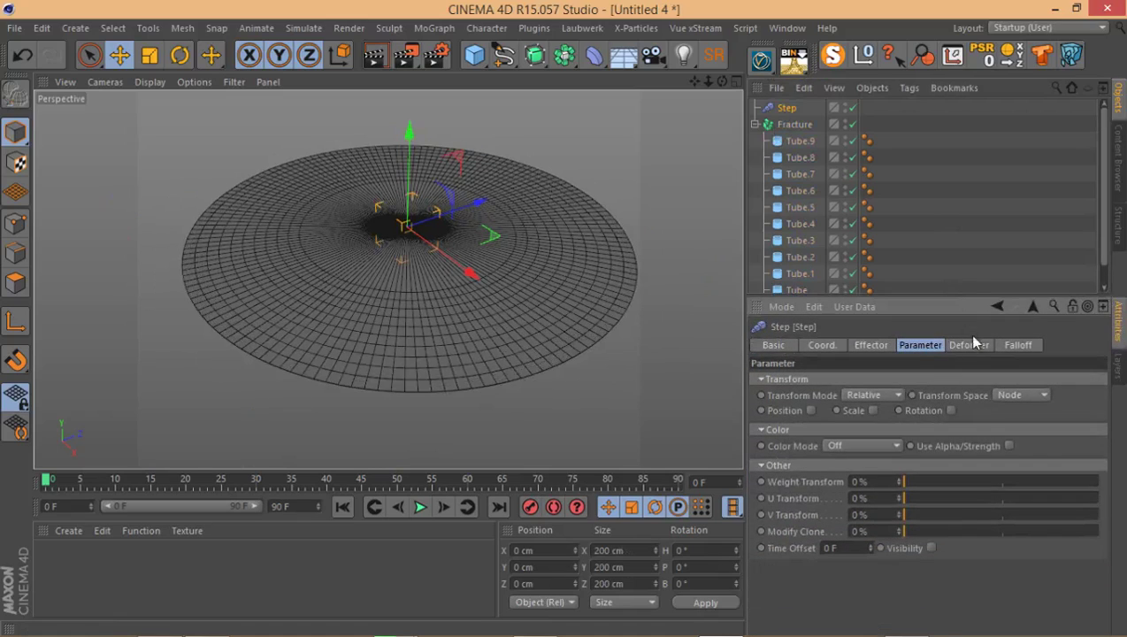
{"action": "left_click", "coordinate": [950, 411]}
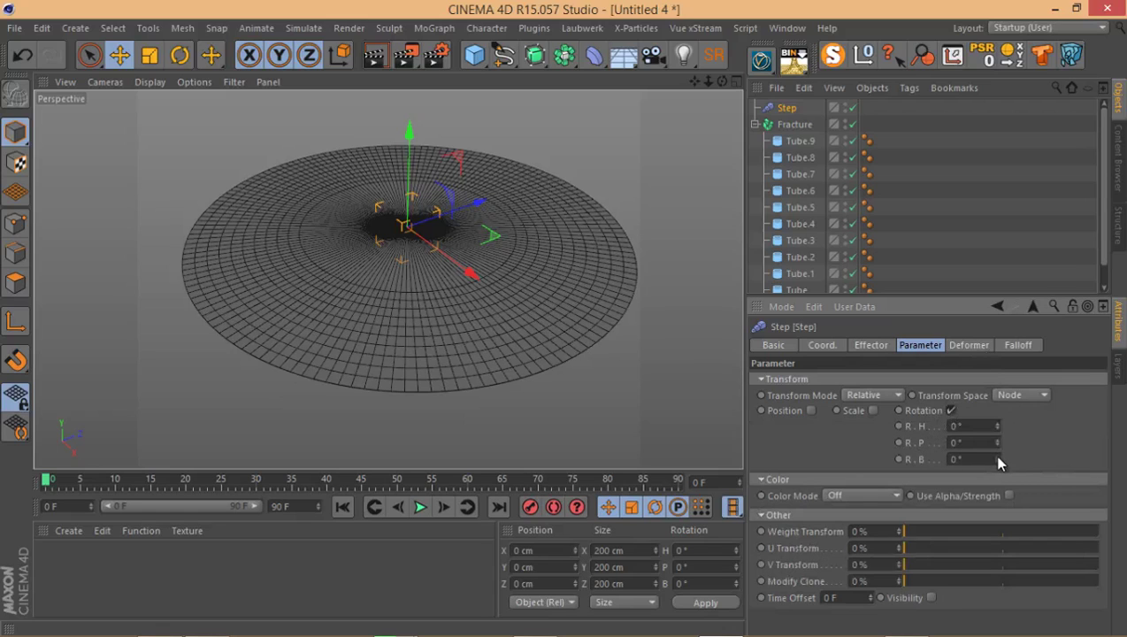
Try bank rotations of -69° and -65° on the Step effector and inspect how the rings fan out
{"action": "mouse_move", "coordinate": [998, 464]}
{"action": "left_mouse_down"}
{"action": "mouse_move", "coordinate": [996, 452]}
{"action": "mouse_move", "coordinate": [998, 462]}
{"action": "left_mouse_up"}
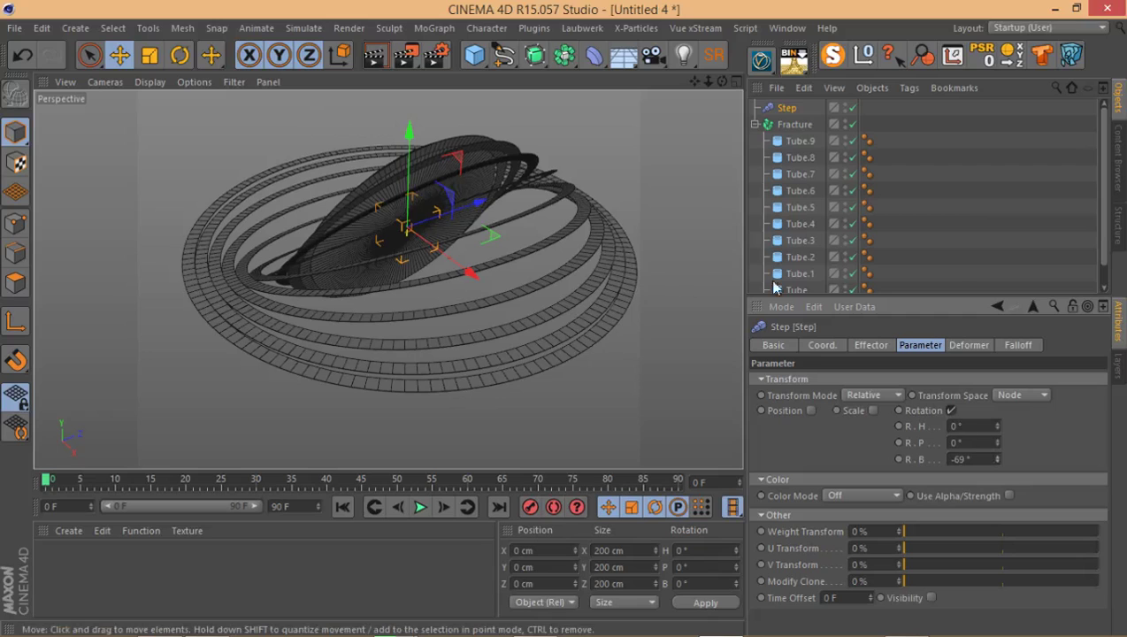
{"action": "left_click_drag", "start_coordinate": [424, 237], "coordinate": [624, 196], "text": "alt"}
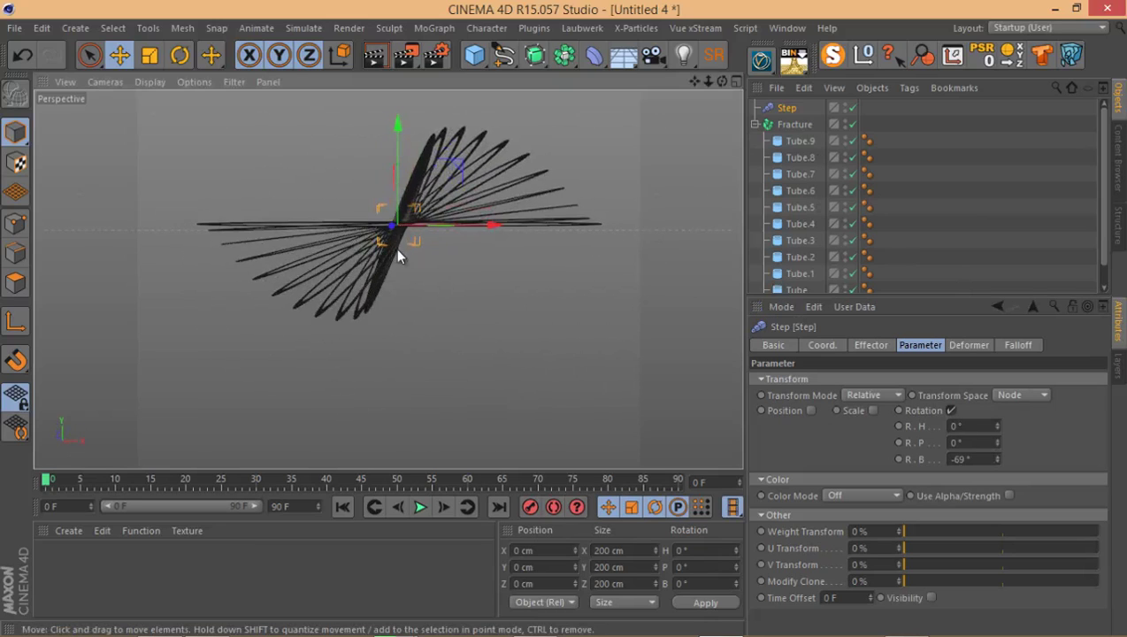
{"action": "left_click_drag", "start_coordinate": [397, 255], "coordinate": [422, 232], "text": "alt"}
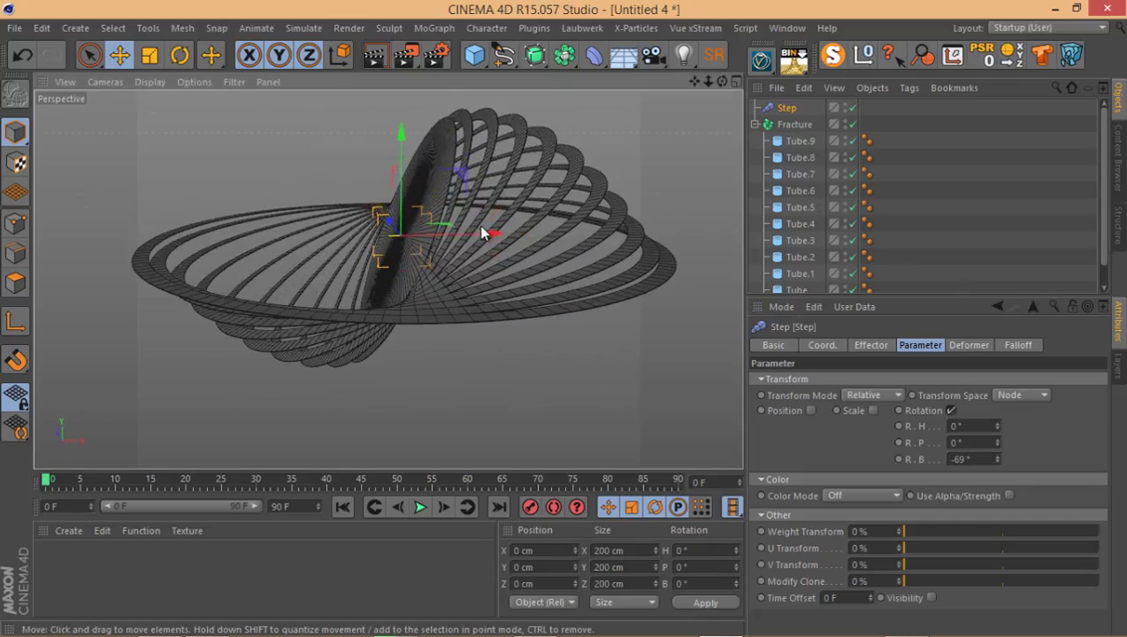
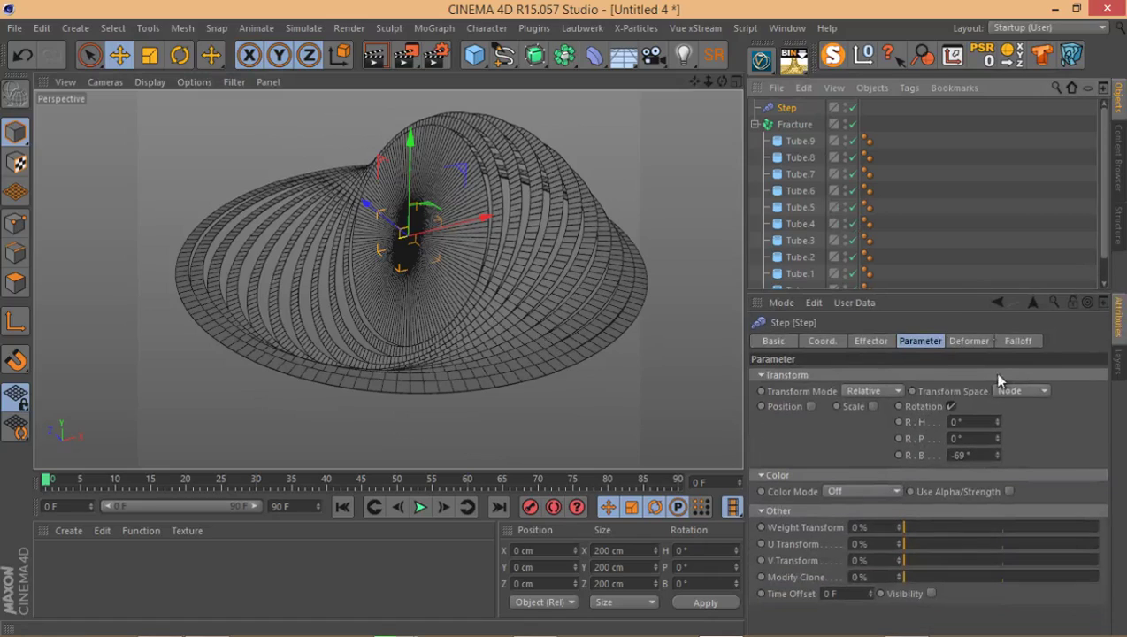
{"action": "left_click", "coordinate": [970, 454]}
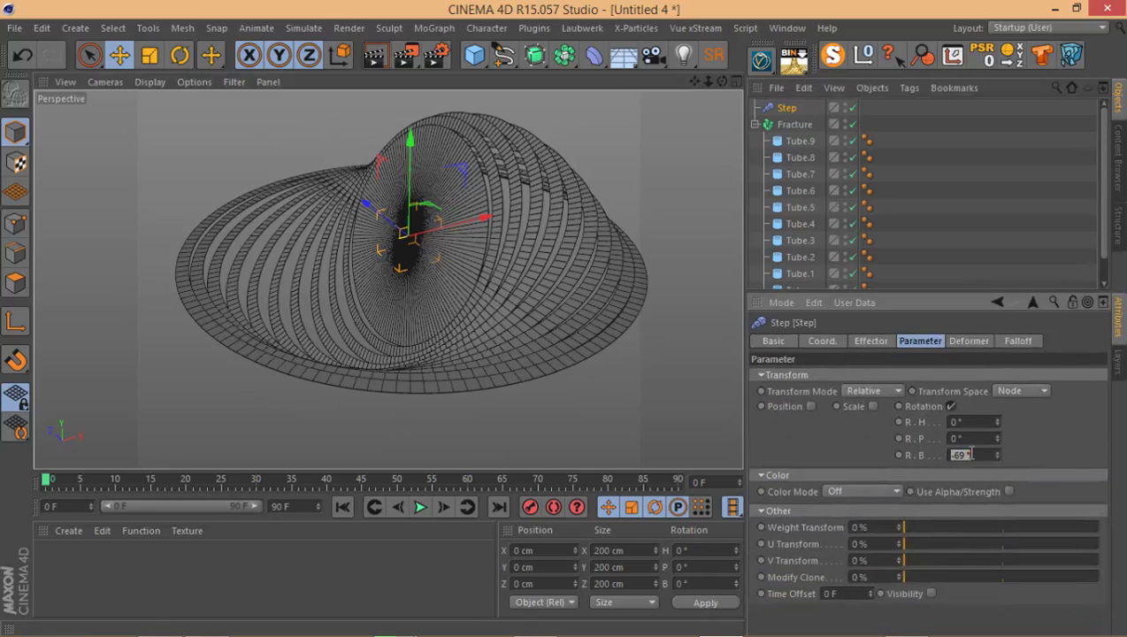
{"action": "type", "text": "-65"}
{"action": "key", "text": "Return"}
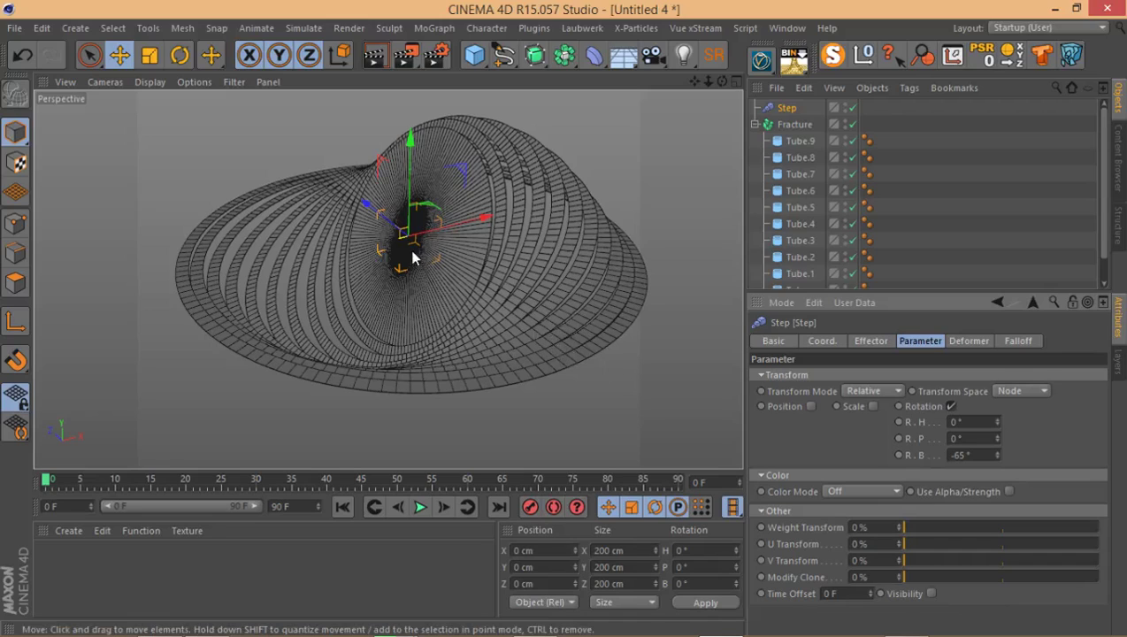
Set the Step effector's bank rotation (R.B) to -90°
{"action": "double_click", "coordinate": [983, 459]}
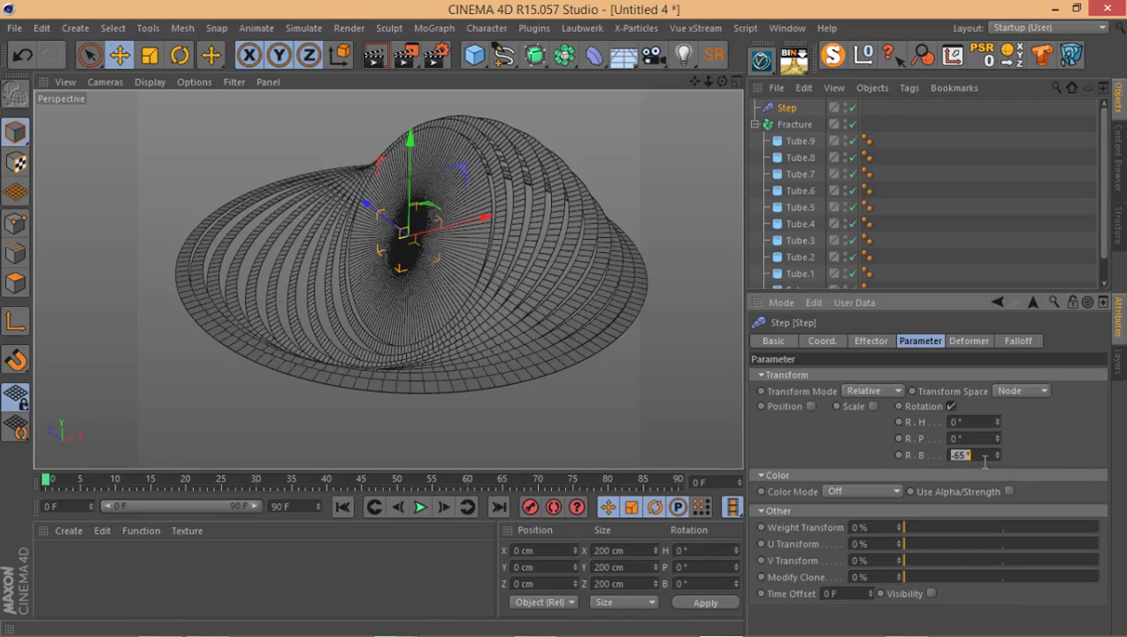
{"action": "type", "text": "-90"}
{"action": "key", "text": "Return"}
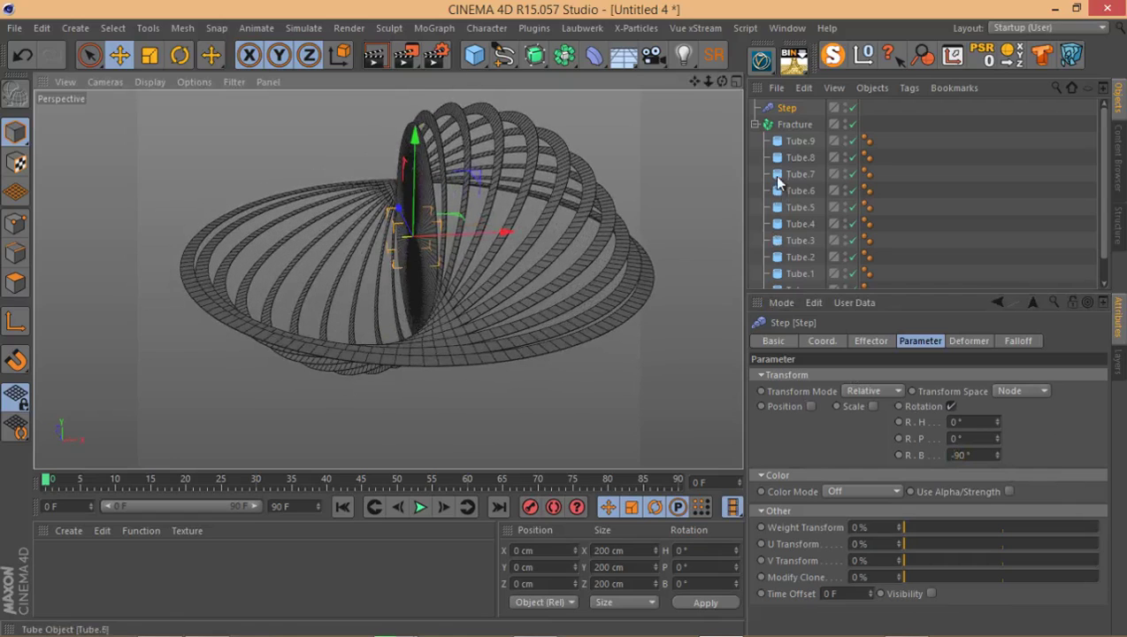
Examine the order of the Fracture's children, going through the tubes one by one from the outermost ring inwards
{"action": "scroll", "coordinate": [793, 204], "scroll_direction": "down", "scroll_amount": 1}
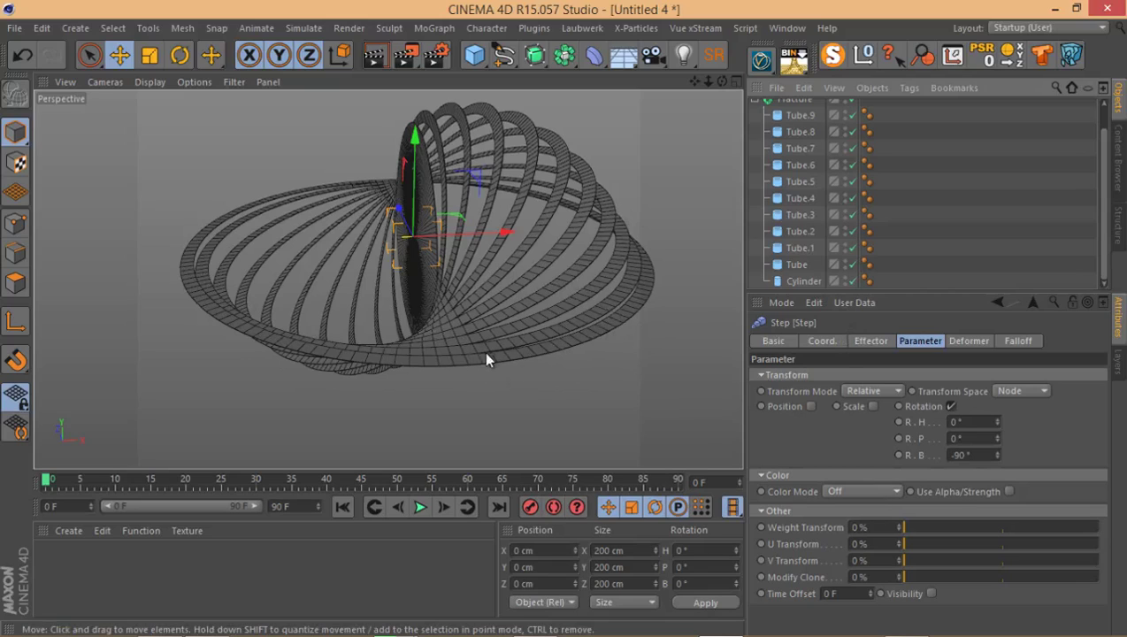
{"action": "left_click", "coordinate": [808, 116]}
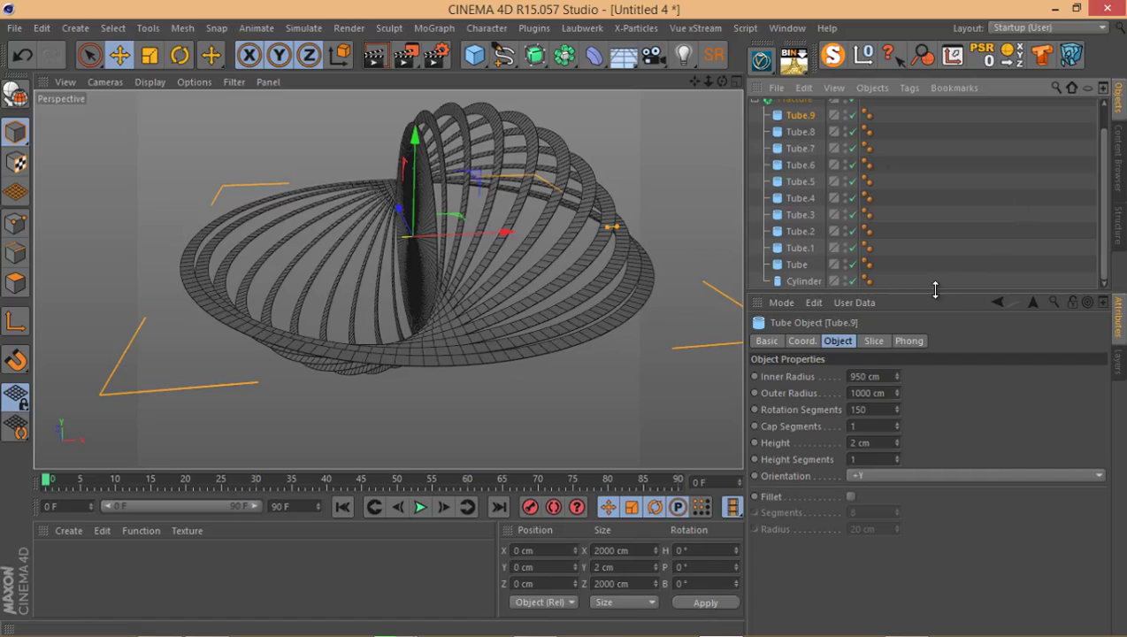
{"action": "left_click_drag", "start_coordinate": [933, 290], "coordinate": [937, 435]}
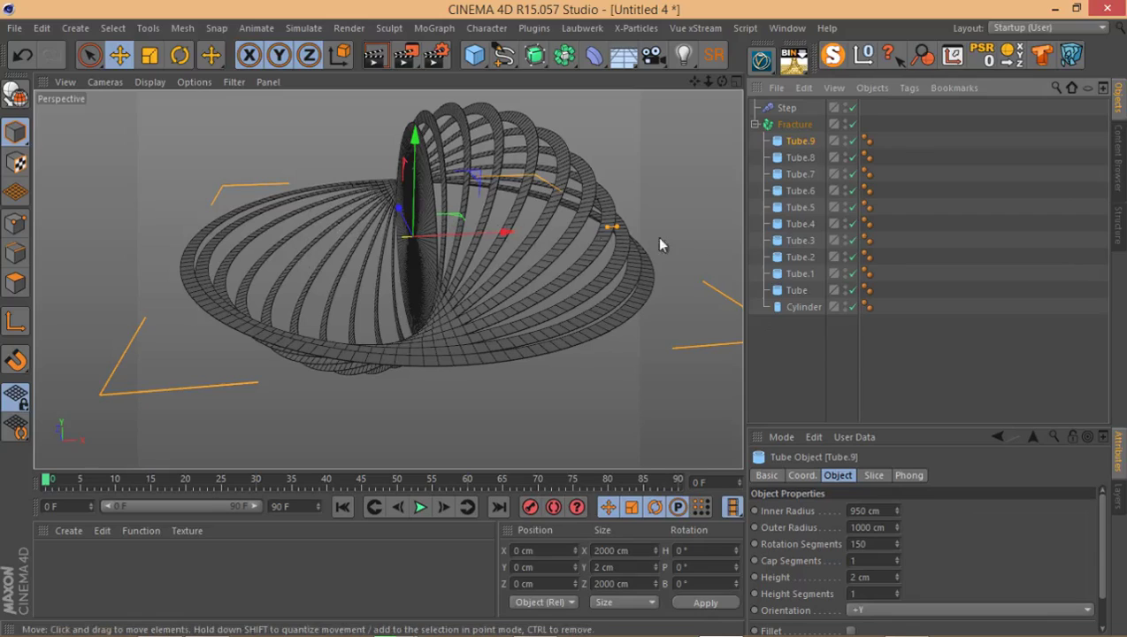
{"action": "left_click_drag", "start_coordinate": [783, 347], "coordinate": [805, 129]}
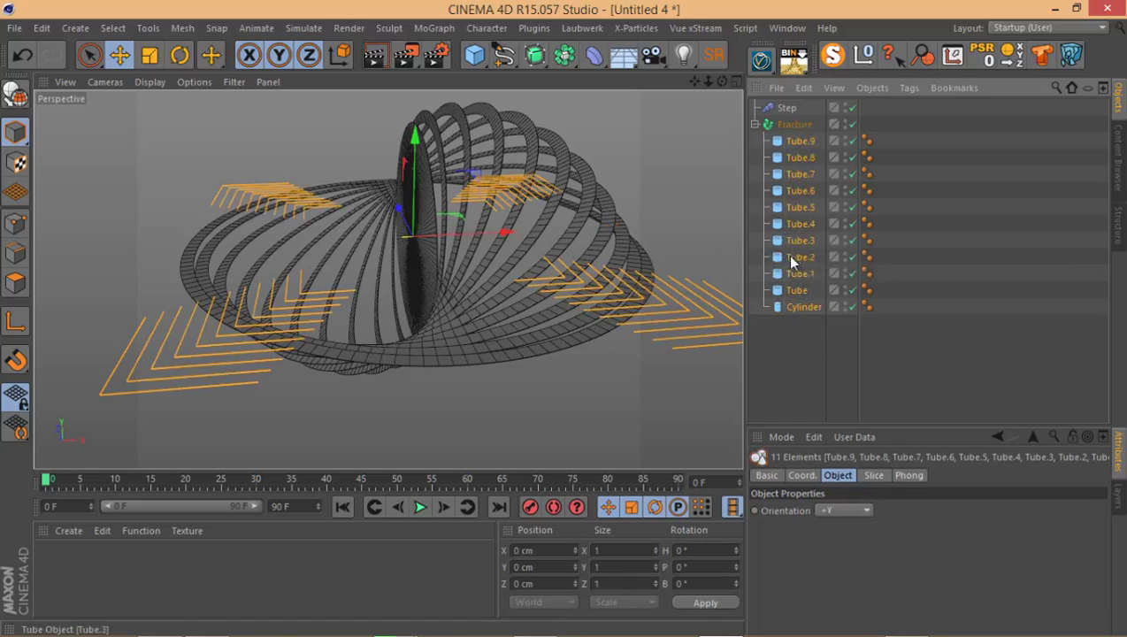
{"action": "left_click", "coordinate": [781, 370]}
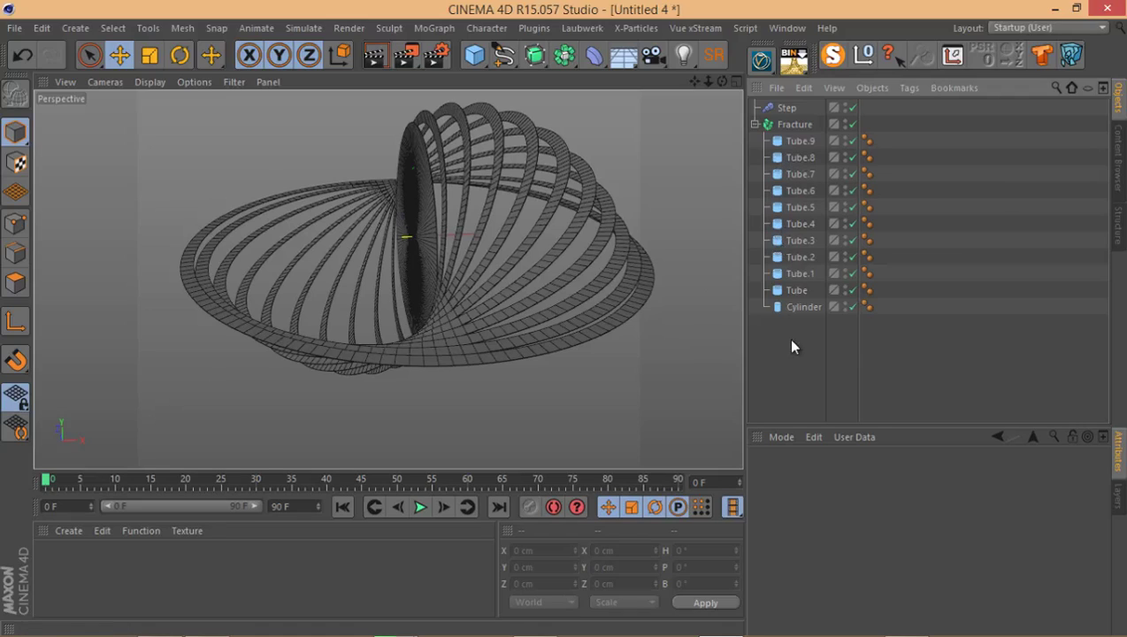
{"action": "left_click", "coordinate": [791, 141]}
{"action": "left_click", "coordinate": [794, 157]}
{"action": "left_click", "coordinate": [797, 174]}
{"action": "left_click", "coordinate": [801, 191]}
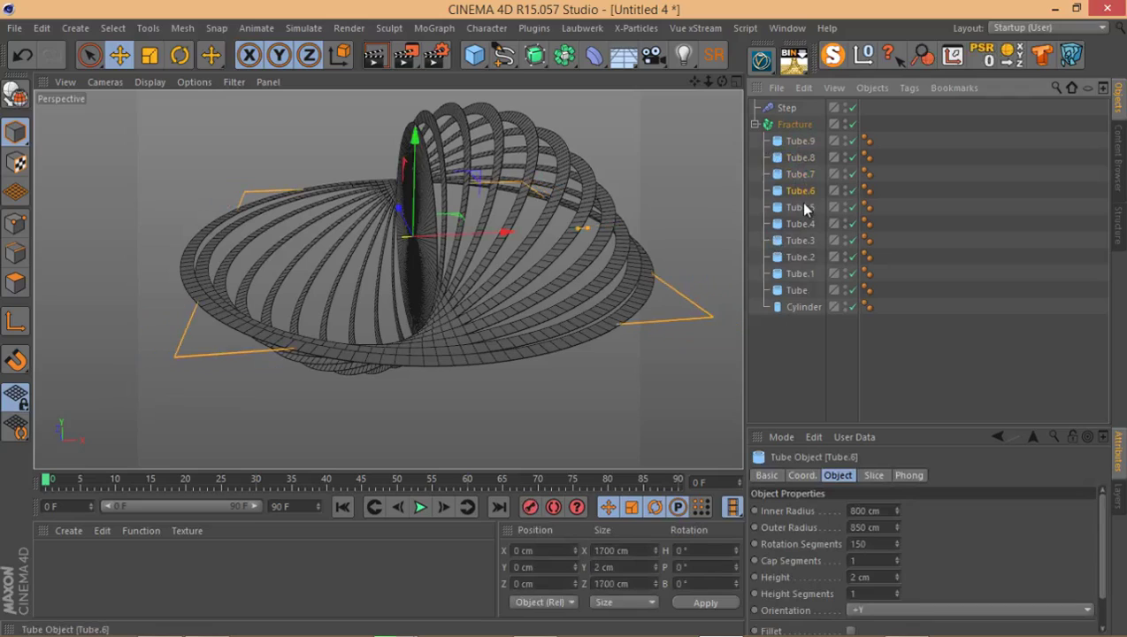
{"action": "left_click", "coordinate": [800, 207]}
{"action": "left_click", "coordinate": [800, 224]}
{"action": "left_click", "coordinate": [791, 241]}
{"action": "left_click", "coordinate": [789, 257]}
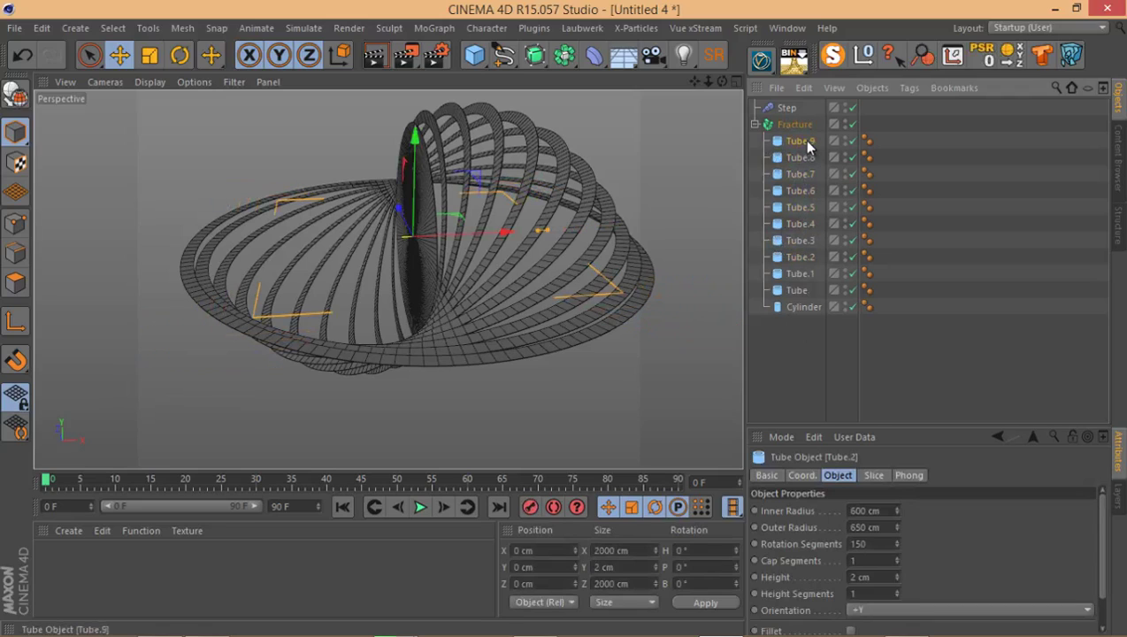
{"action": "left_click", "coordinate": [805, 142]}
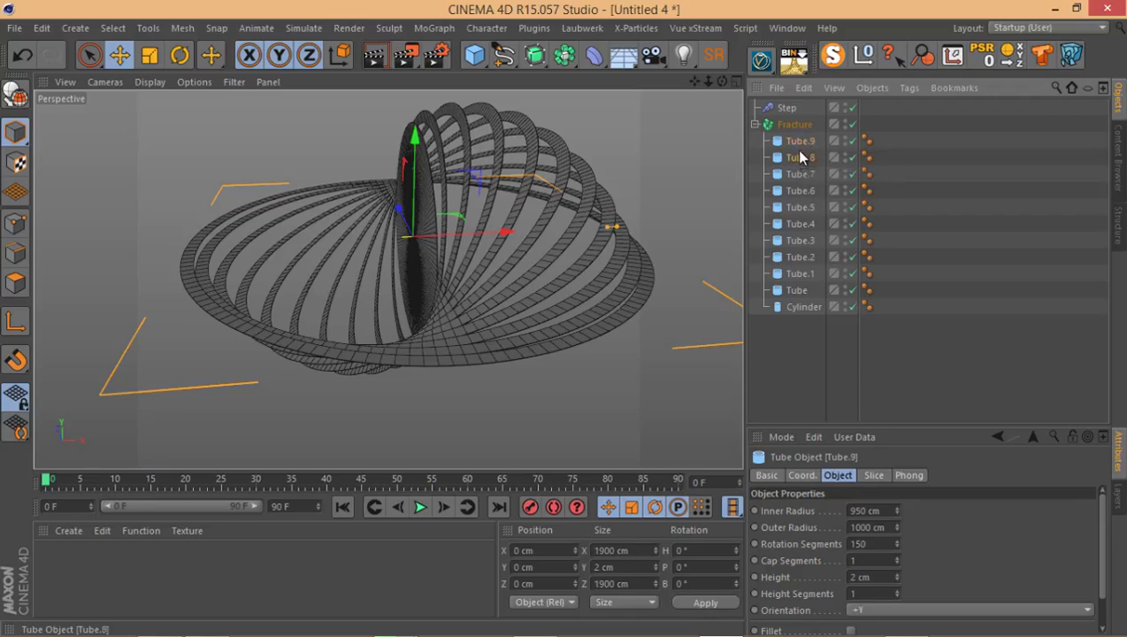
{"action": "left_click", "coordinate": [800, 158]}
{"action": "left_click", "coordinate": [803, 175]}
{"action": "left_click", "coordinate": [801, 190]}
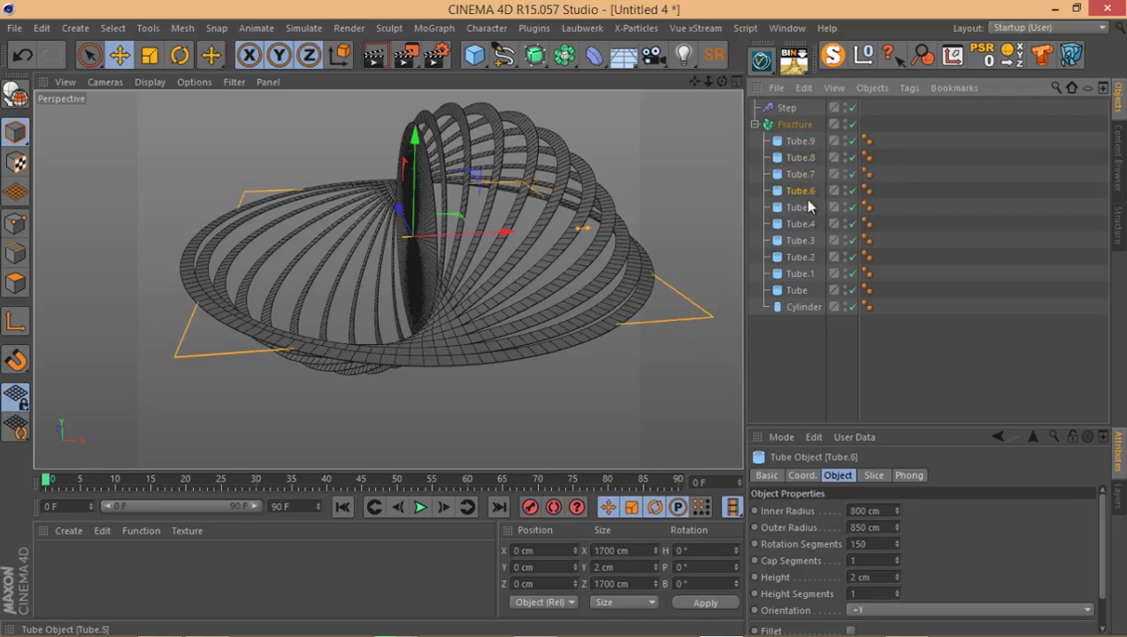
Compare how the outermost tube and the central cylinder are rotated, viewing the fanned rings from several angles
{"action": "left_click", "coordinate": [800, 141]}
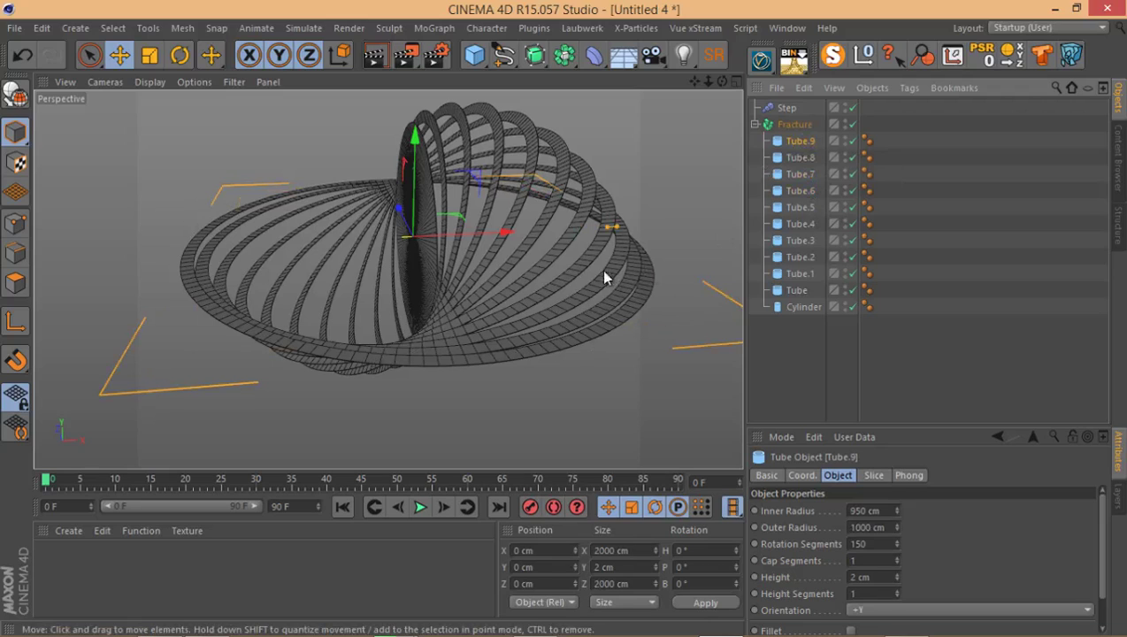
{"action": "scroll", "coordinate": [464, 365], "scroll_direction": "up", "scroll_amount": 3}
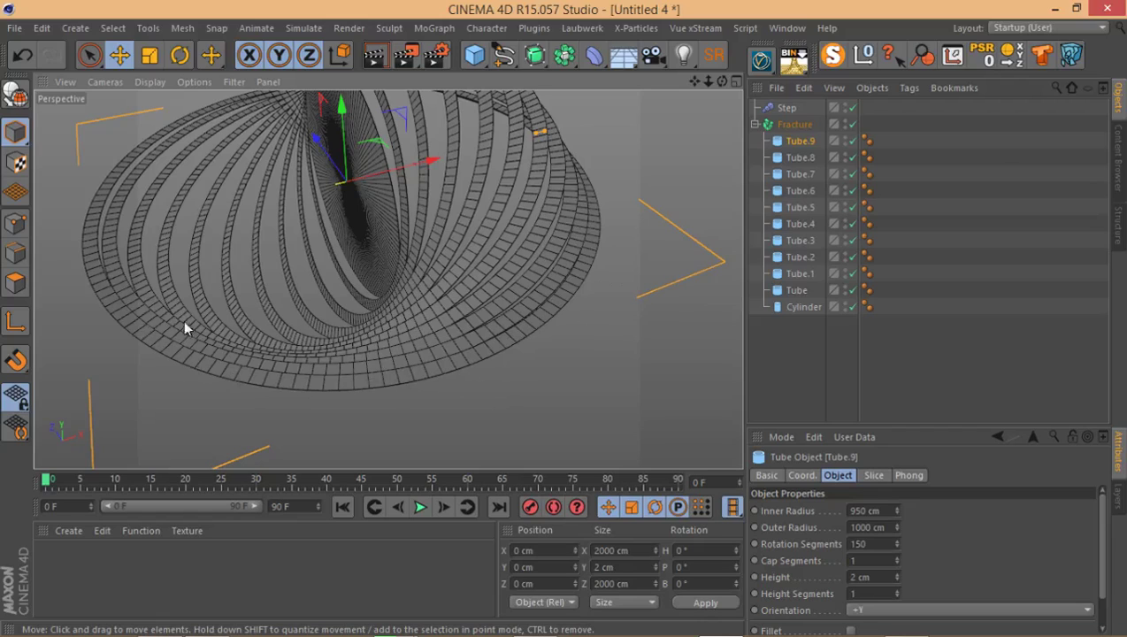
{"action": "left_click", "coordinate": [781, 307]}
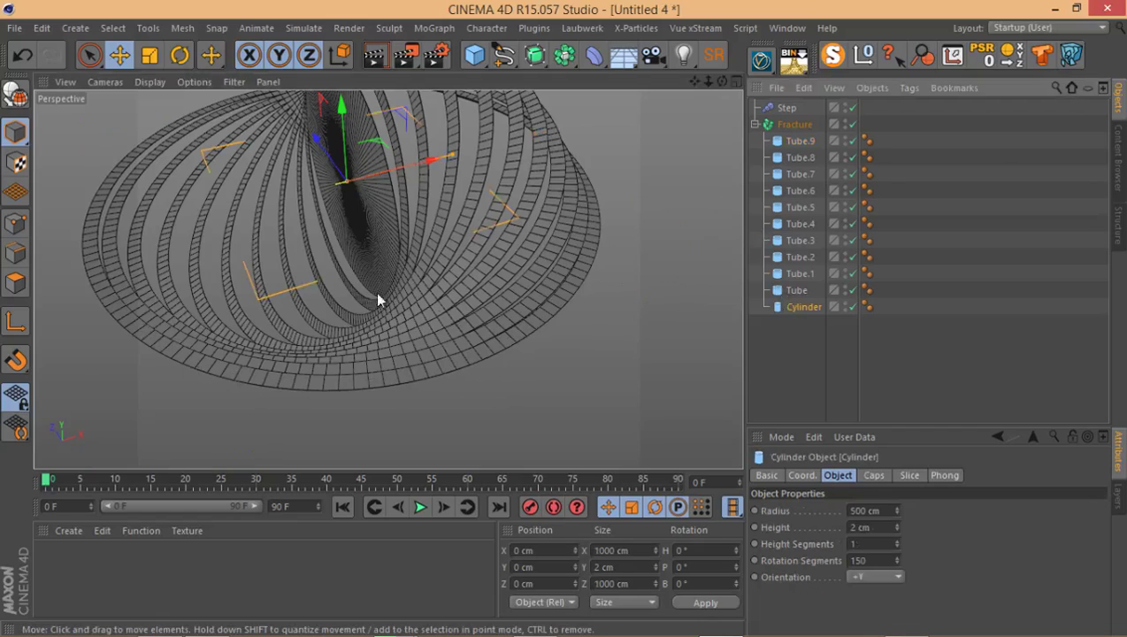
{"action": "left_click_drag", "start_coordinate": [456, 216], "coordinate": [637, 172], "text": "alt"}
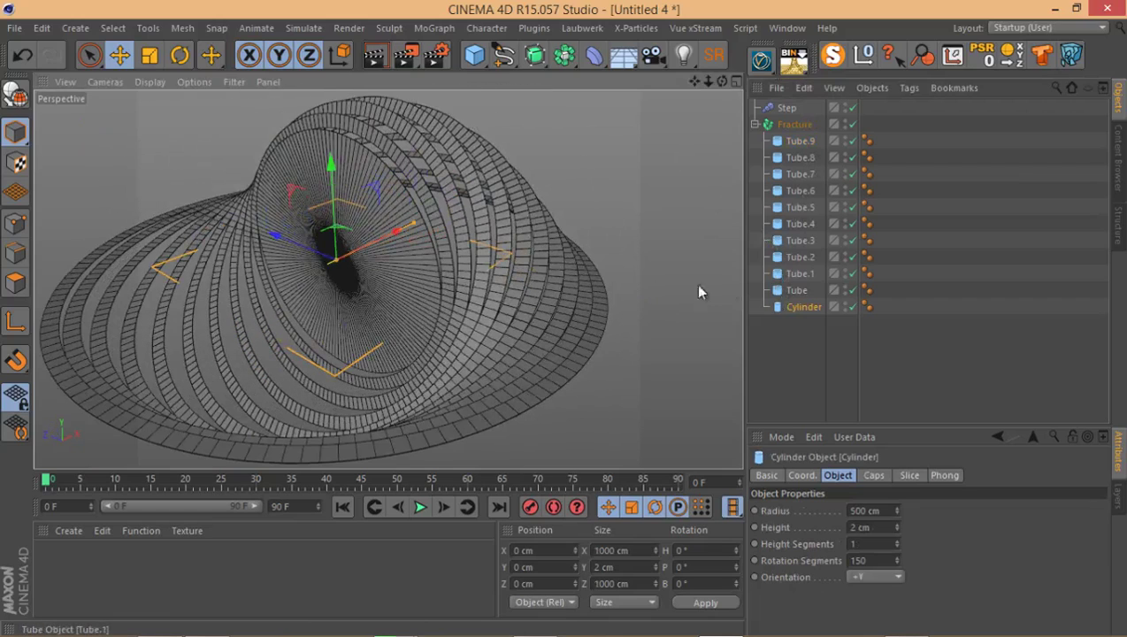
{"action": "left_click_drag", "start_coordinate": [456, 234], "coordinate": [468, 189], "text": "alt"}
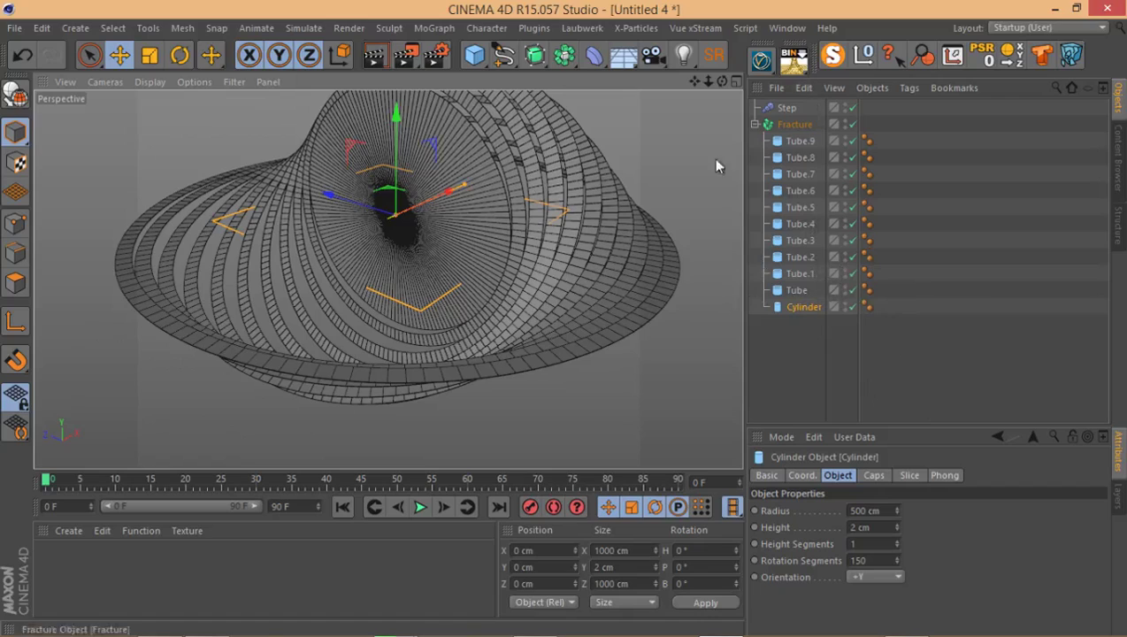
Reverse the order of the Fracture's children so that Cylinder comes first, followed by Tube and Tube.1 through Tube.9
{"action": "left_click_drag", "start_coordinate": [794, 306], "coordinate": [794, 147]}
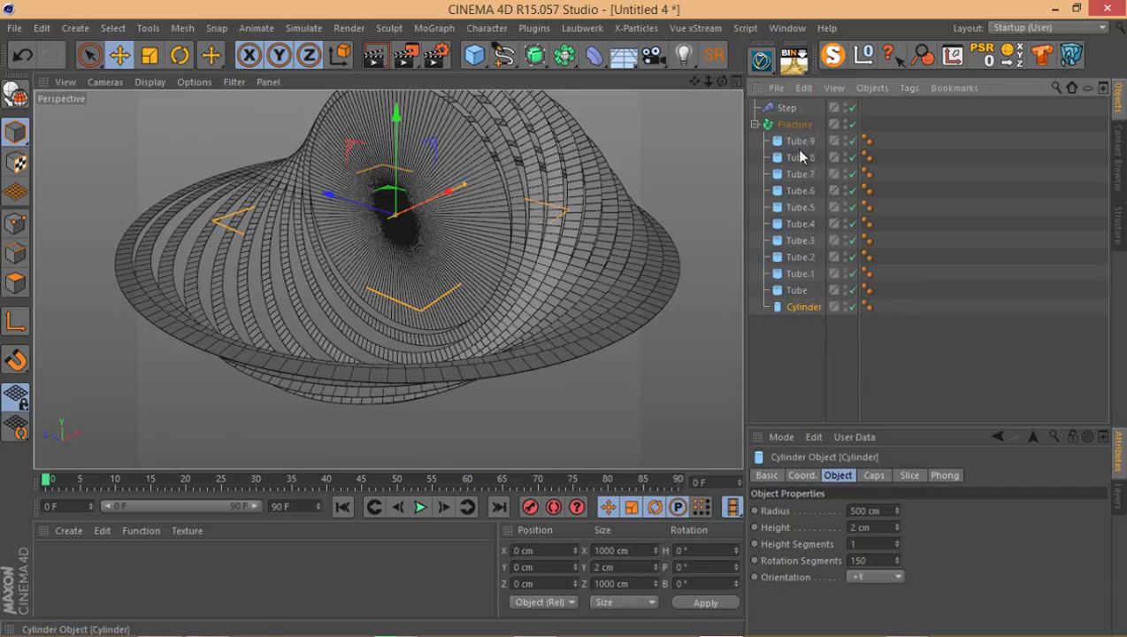
{"action": "left_click_drag", "start_coordinate": [783, 303], "coordinate": [794, 156]}
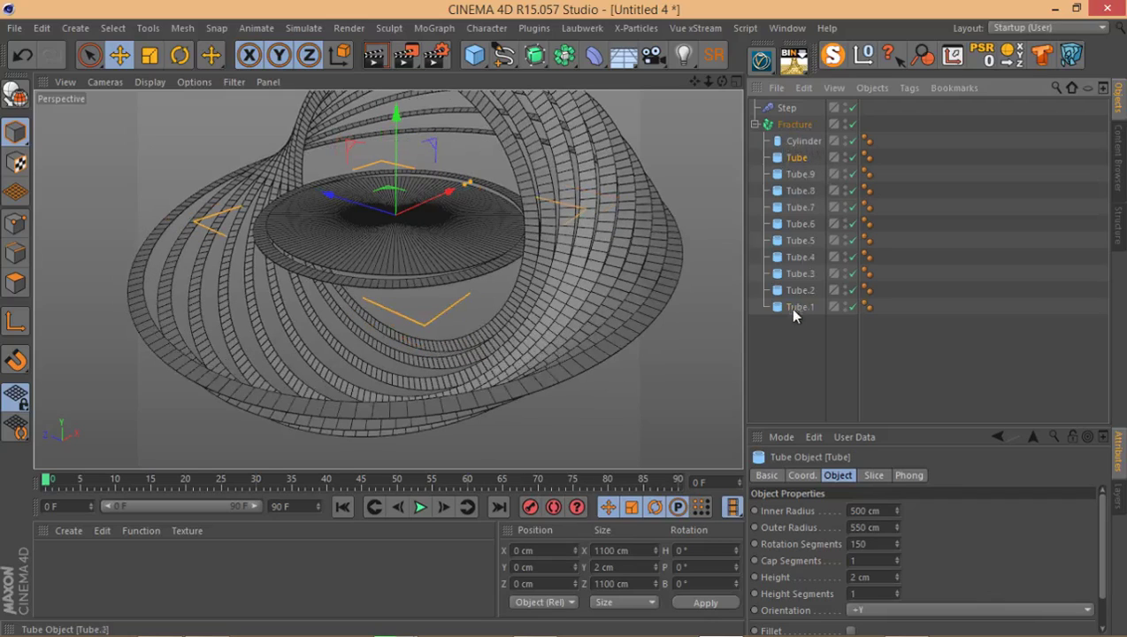
{"action": "left_click_drag", "start_coordinate": [780, 308], "coordinate": [781, 164]}
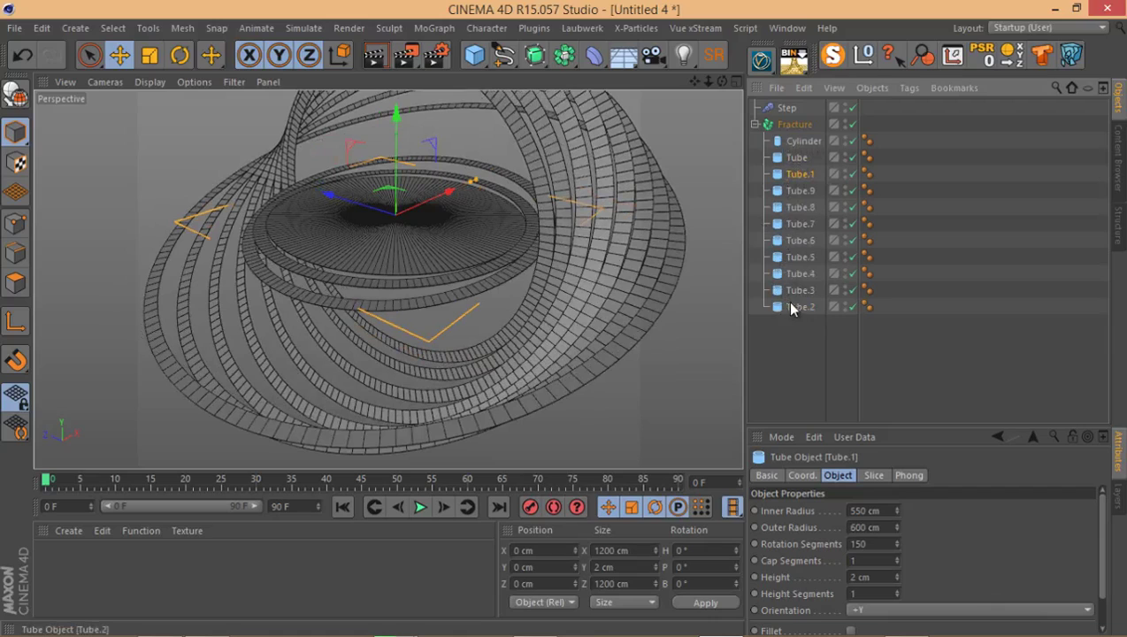
{"action": "left_click_drag", "start_coordinate": [790, 307], "coordinate": [779, 197]}
{"action": "left_click_drag", "start_coordinate": [790, 310], "coordinate": [779, 218]}
{"action": "left_click_drag", "start_coordinate": [781, 283], "coordinate": [777, 235]}
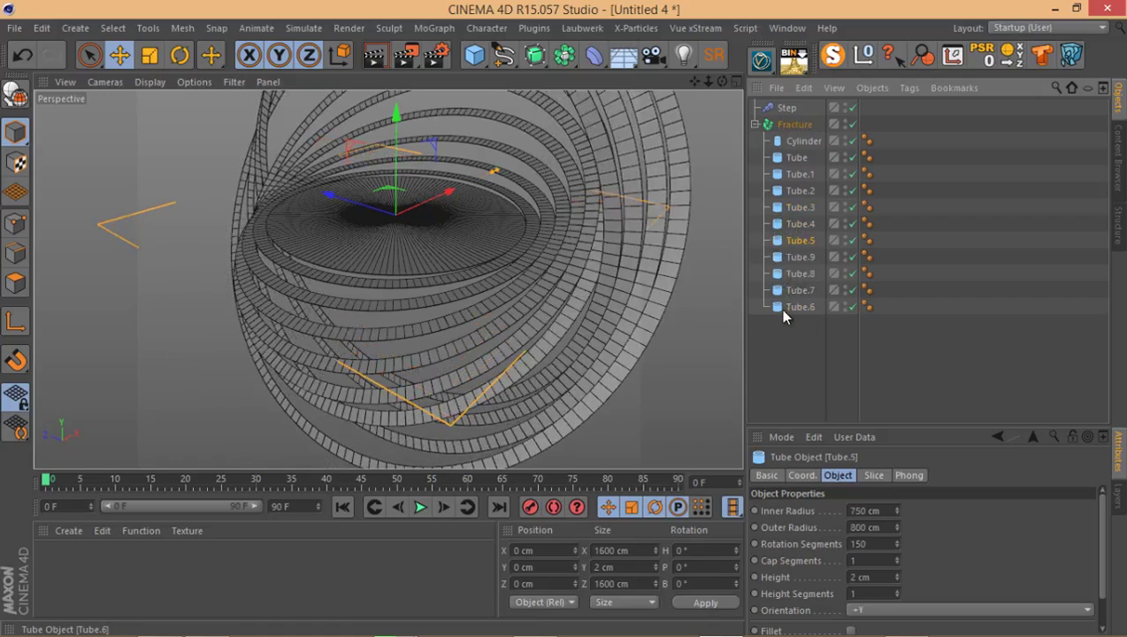
{"action": "left_click_drag", "start_coordinate": [783, 311], "coordinate": [782, 259]}
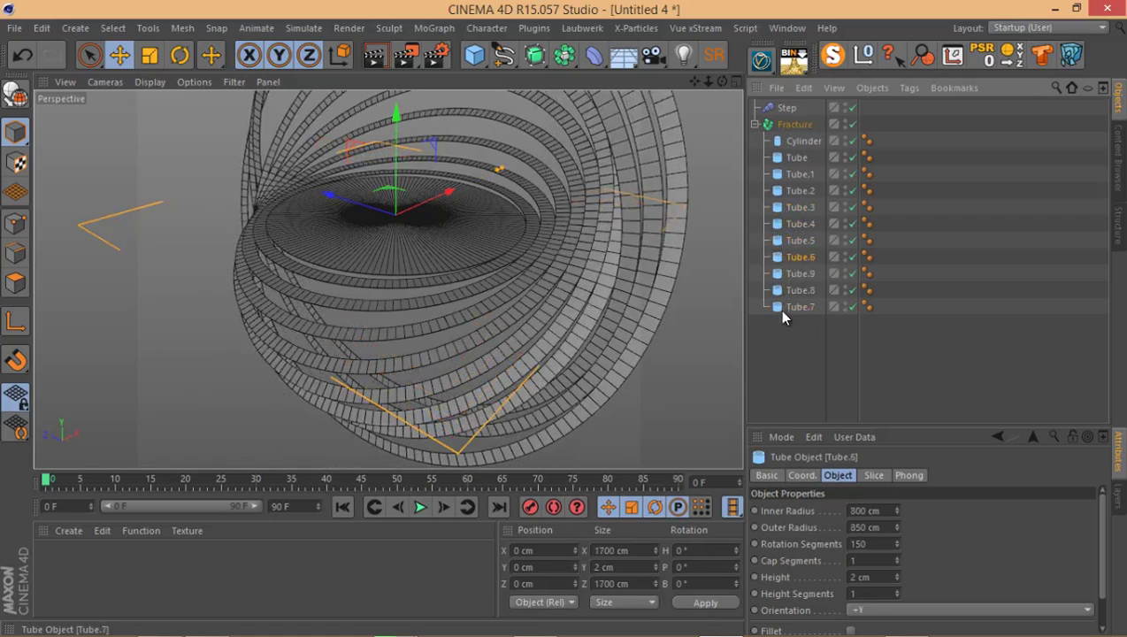
{"action": "mouse_move", "coordinate": [782, 309]}
{"action": "left_mouse_down"}
{"action": "mouse_move", "coordinate": [789, 273]}
{"action": "mouse_move", "coordinate": [792, 293]}
{"action": "left_mouse_up"}
{"action": "left_click", "coordinate": [704, 319]}
{"action": "left_click_drag", "start_coordinate": [704, 318], "coordinate": [380, 194], "text": "alt"}
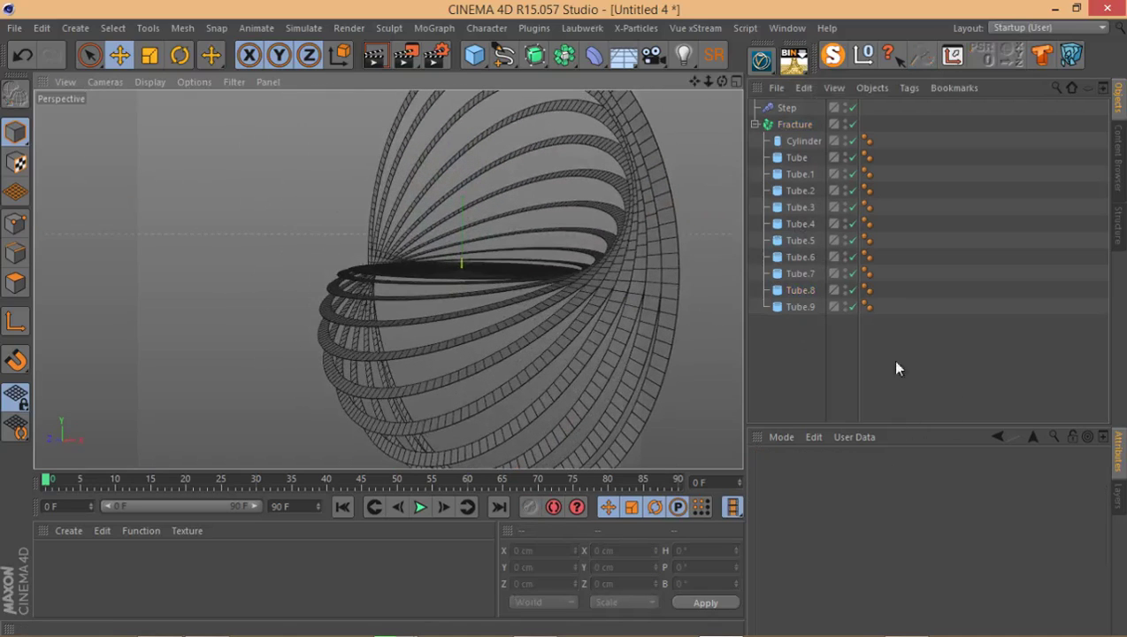
Select the Step effector and examine its parameters and the reordered rings from several angles
{"action": "left_click", "coordinate": [788, 109]}
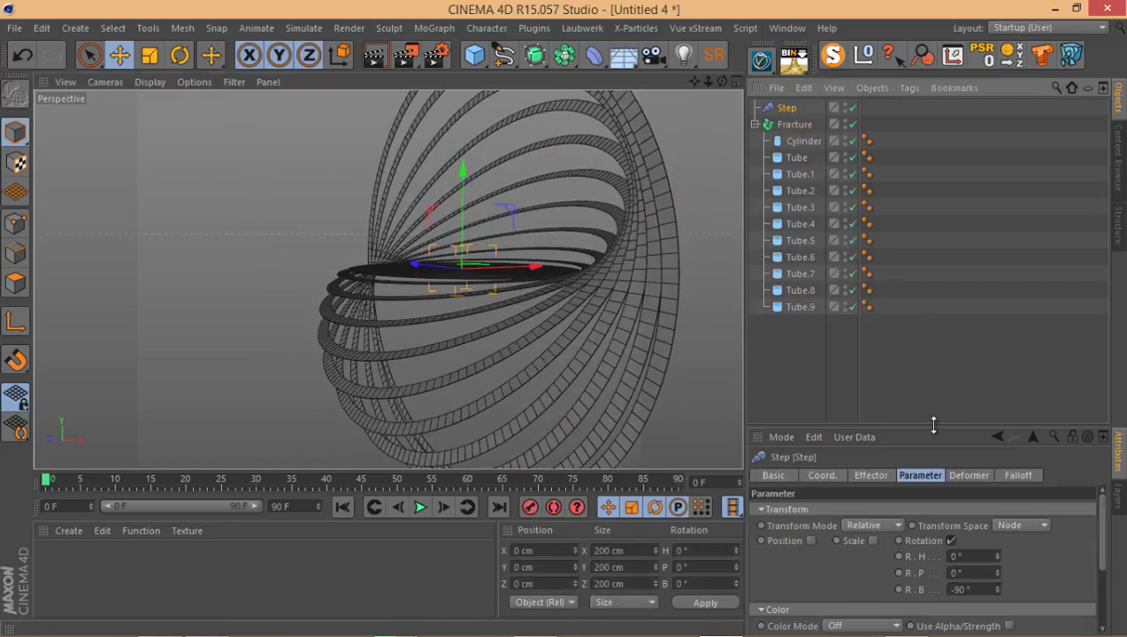
{"action": "left_click_drag", "start_coordinate": [933, 424], "coordinate": [946, 303]}
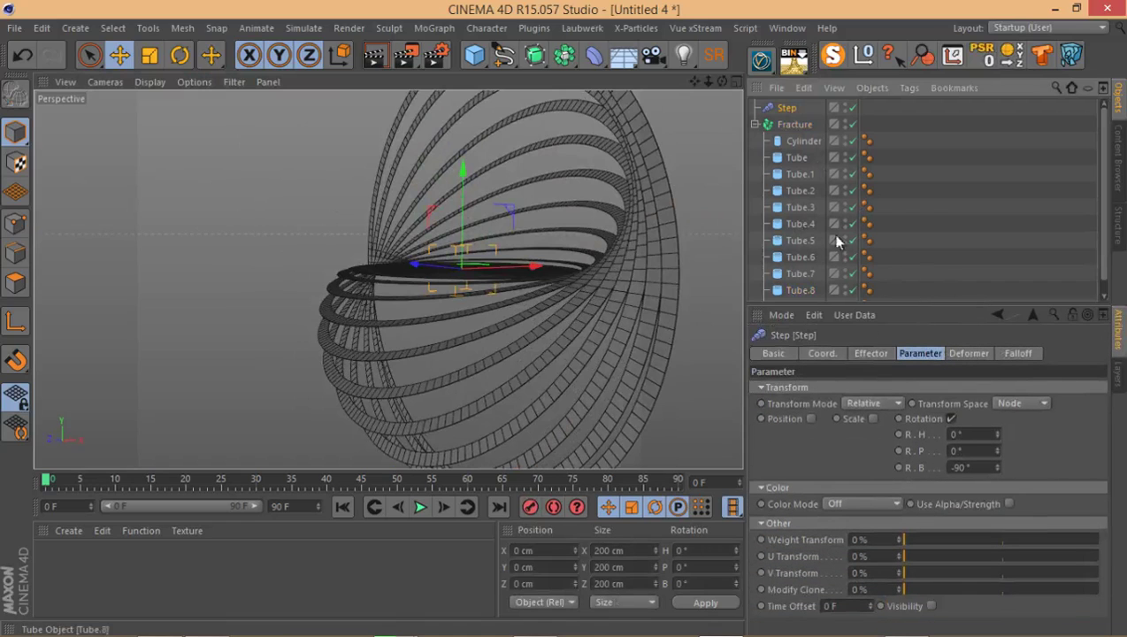
{"action": "left_click_drag", "start_coordinate": [634, 237], "coordinate": [631, 308], "text": "alt"}
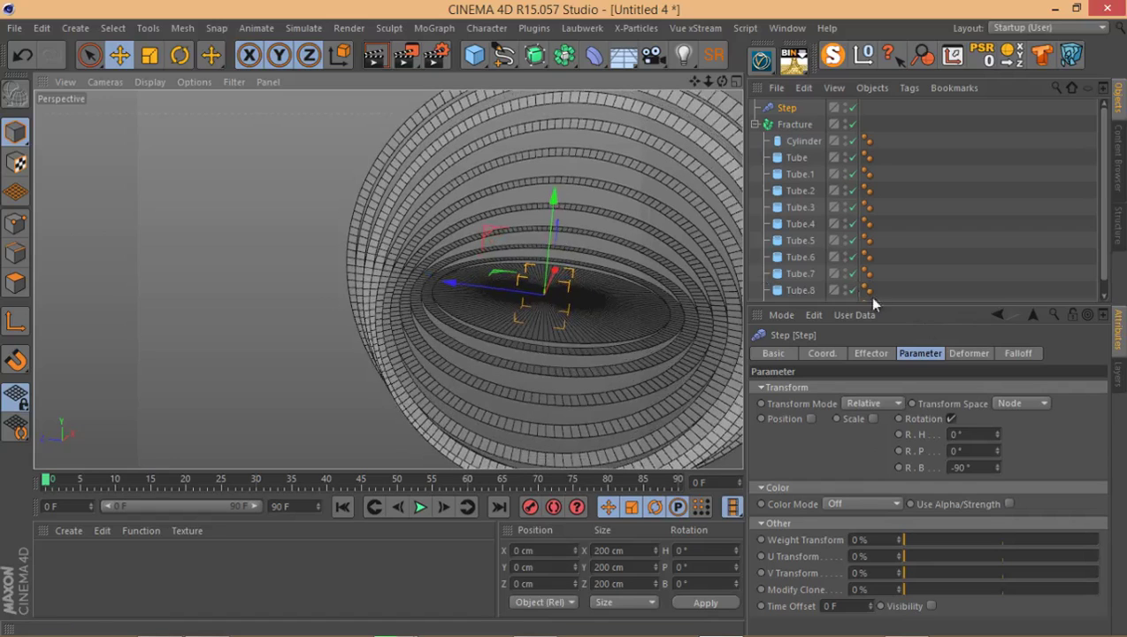
{"action": "left_click_drag", "start_coordinate": [598, 218], "coordinate": [514, 215], "text": "alt"}
{"action": "left_click_drag", "start_coordinate": [690, 177], "coordinate": [471, 239], "text": "alt"}
{"action": "left_click_drag", "start_coordinate": [973, 303], "coordinate": [916, 404]}
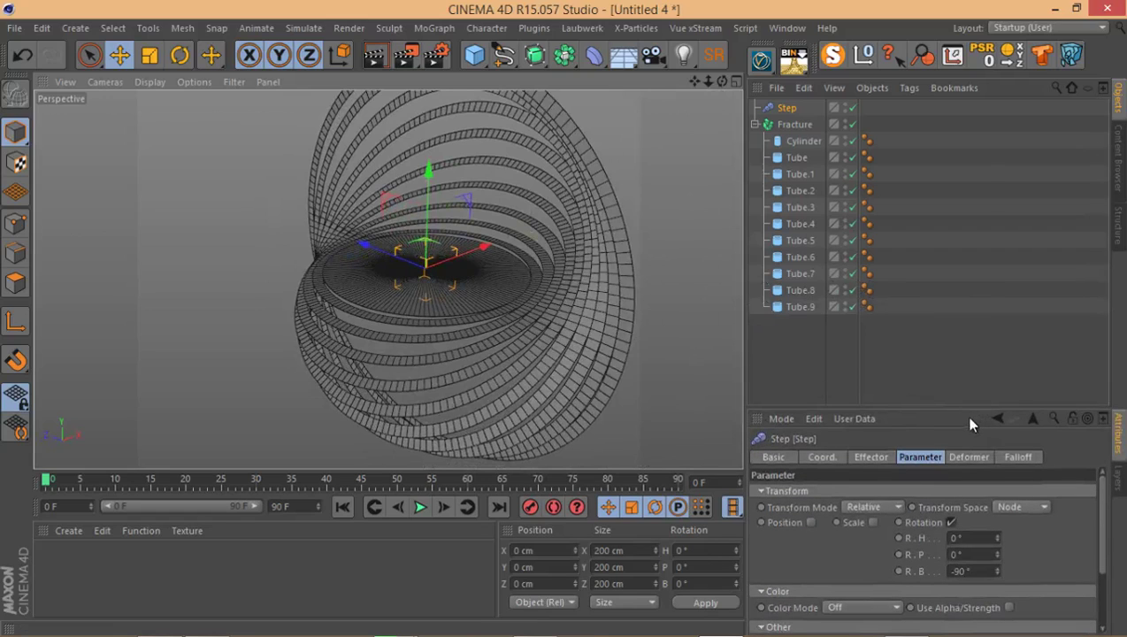
{"action": "scroll", "coordinate": [447, 296], "scroll_direction": "up", "scroll_amount": 2}
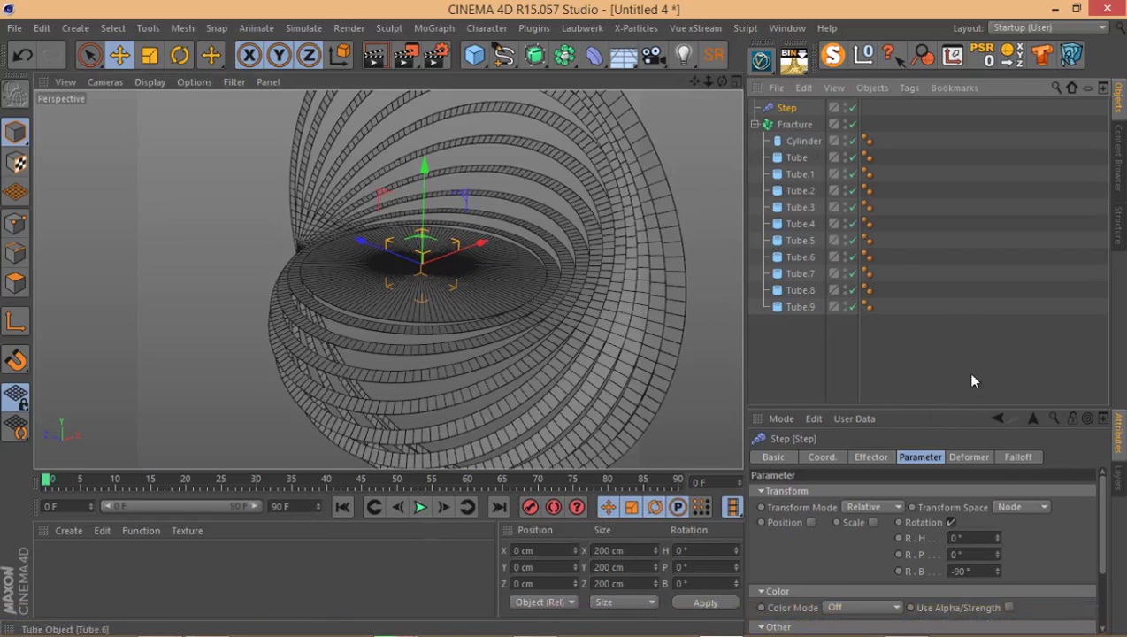
Try a bank rotation (R.B) of -39° on the Step effector and set it to -76°
{"action": "mouse_move", "coordinate": [998, 571]}
{"action": "left_mouse_down"}
{"action": "mouse_move", "coordinate": [989, 580]}
{"action": "mouse_move", "coordinate": [998, 567]}
{"action": "left_mouse_up"}
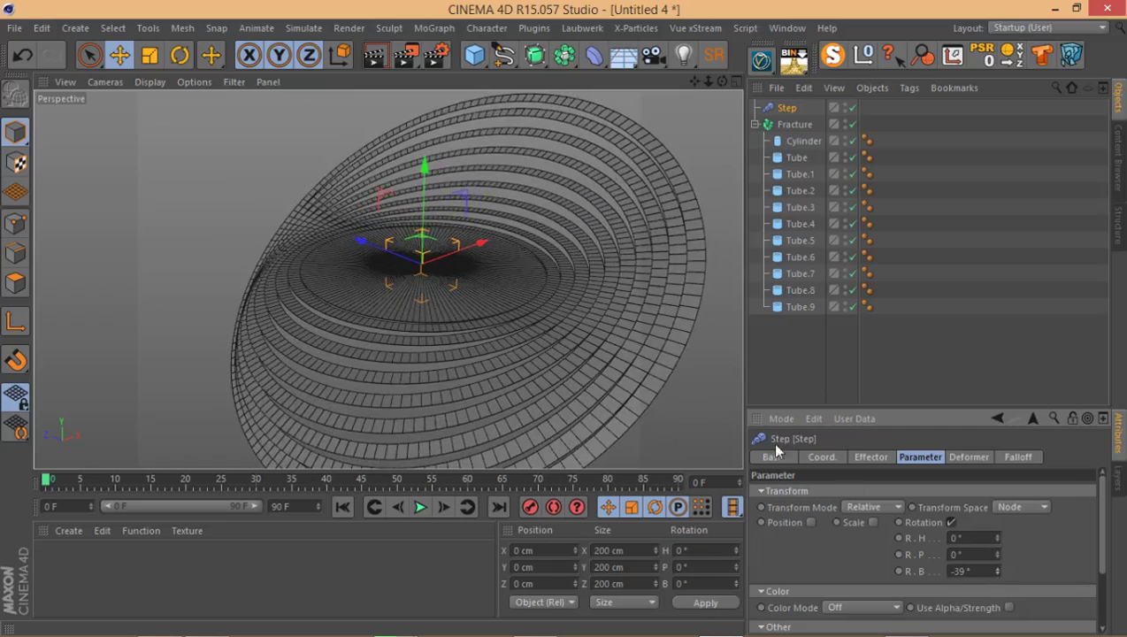
{"action": "key", "text": "F9"}
{"action": "key", "text": "F9"}
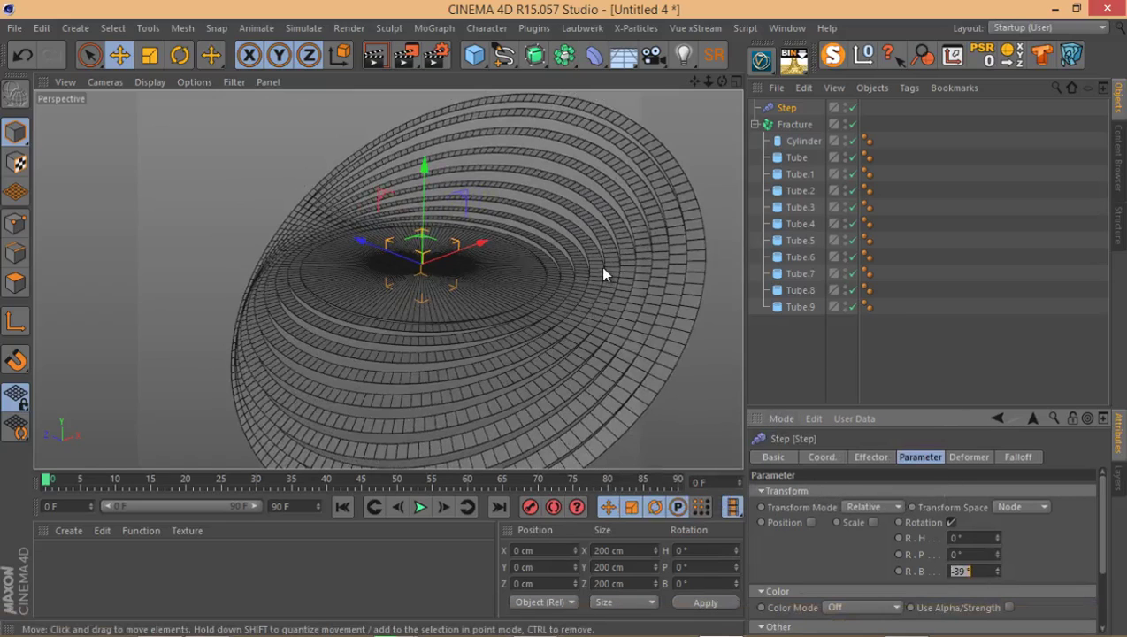
{"action": "left_click_drag", "start_coordinate": [921, 408], "coordinate": [939, 360]}
{"action": "mouse_move", "coordinate": [998, 521]}
{"action": "left_mouse_down"}
{"action": "mouse_move", "coordinate": [1007, 505]}
{"action": "mouse_move", "coordinate": [995, 532]}
{"action": "mouse_move", "coordinate": [998, 509]}
{"action": "mouse_move", "coordinate": [997, 523]}
{"action": "left_mouse_up"}
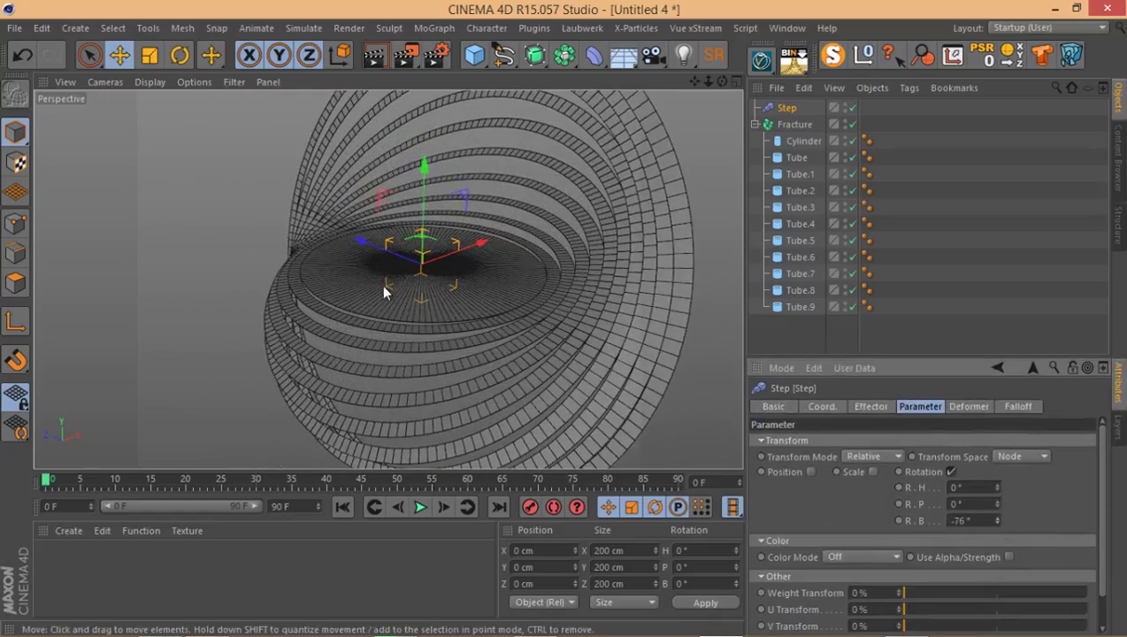
{"action": "left_click_drag", "start_coordinate": [381, 284], "coordinate": [410, 220], "text": "alt"}
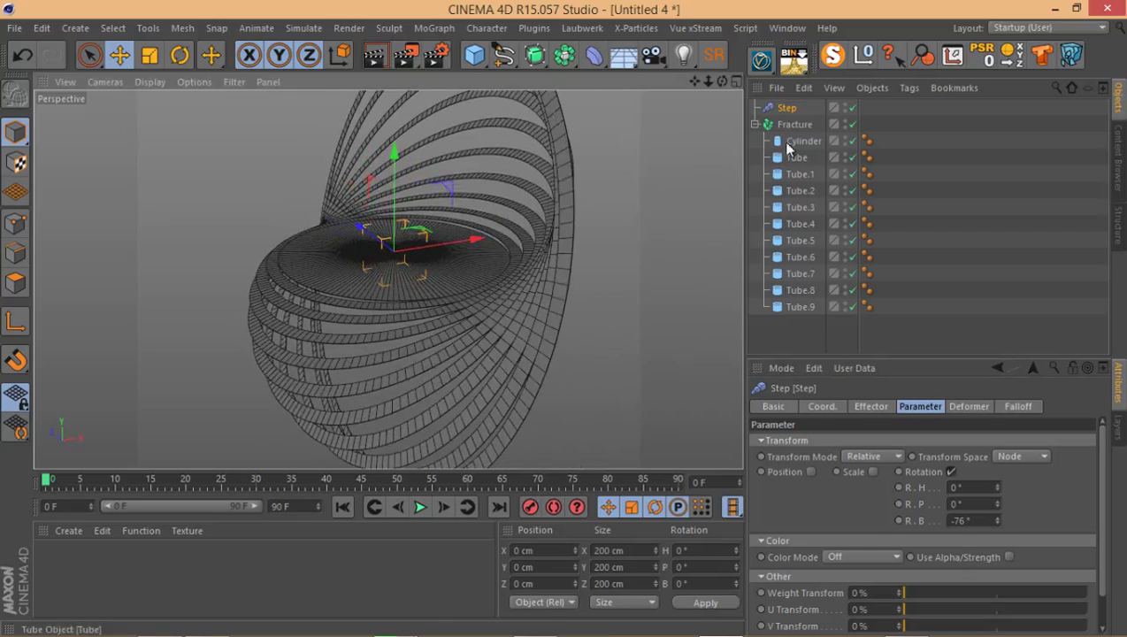
Inspect the Step effector's Min/Max range and the start and end points of its falloff spline
{"action": "left_click", "coordinate": [870, 408]}
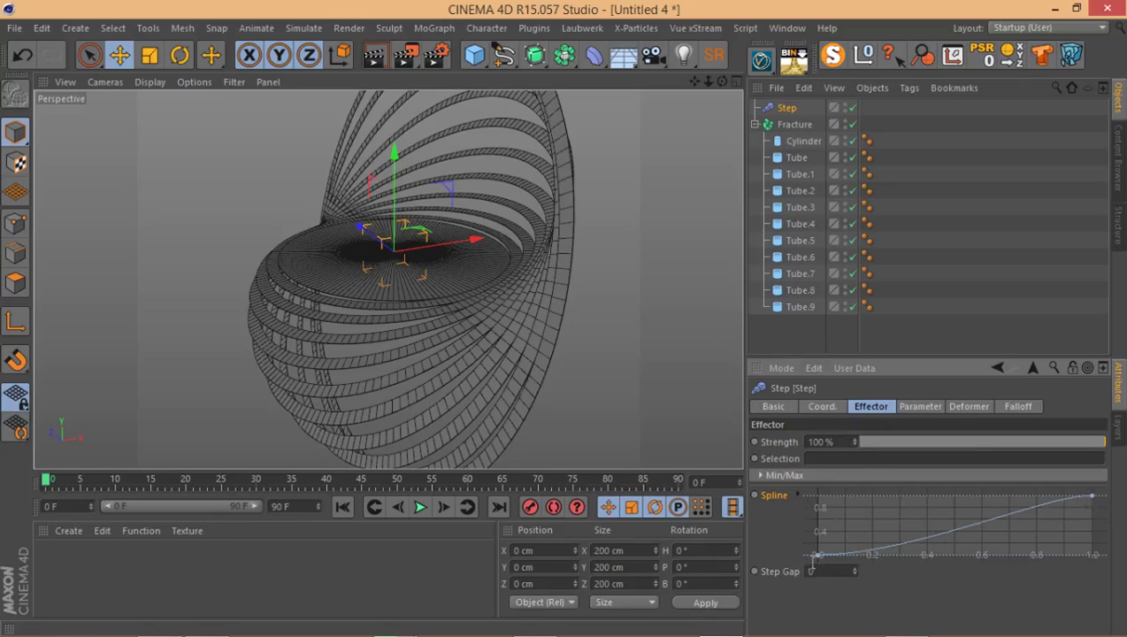
{"action": "left_click", "coordinate": [815, 554]}
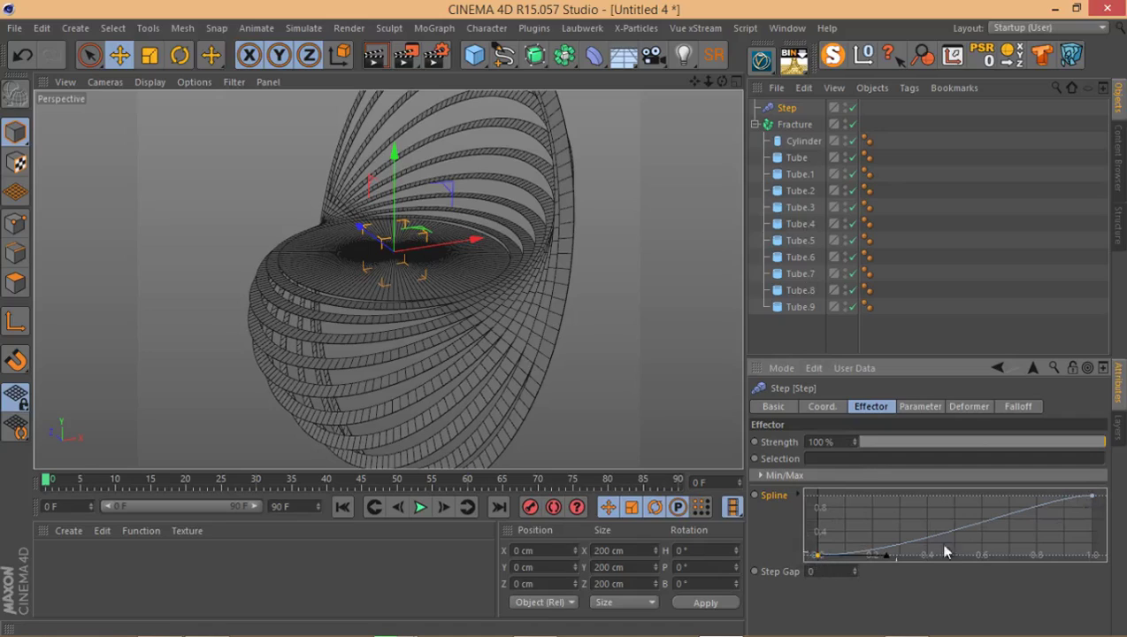
{"action": "left_click", "coordinate": [1060, 479]}
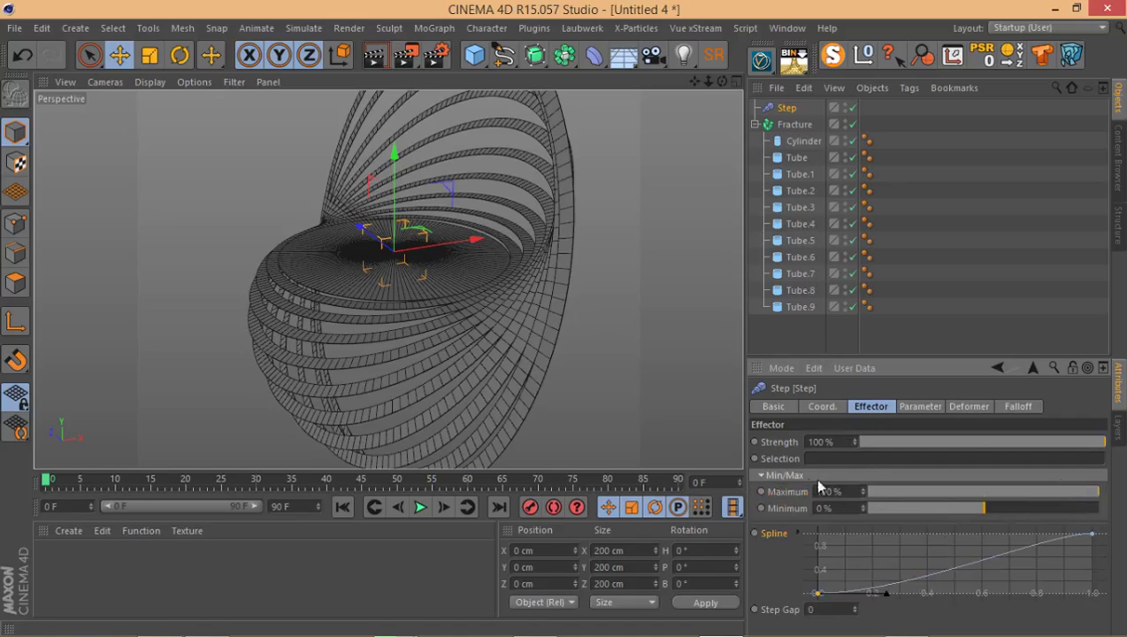
{"action": "left_click", "coordinate": [774, 478]}
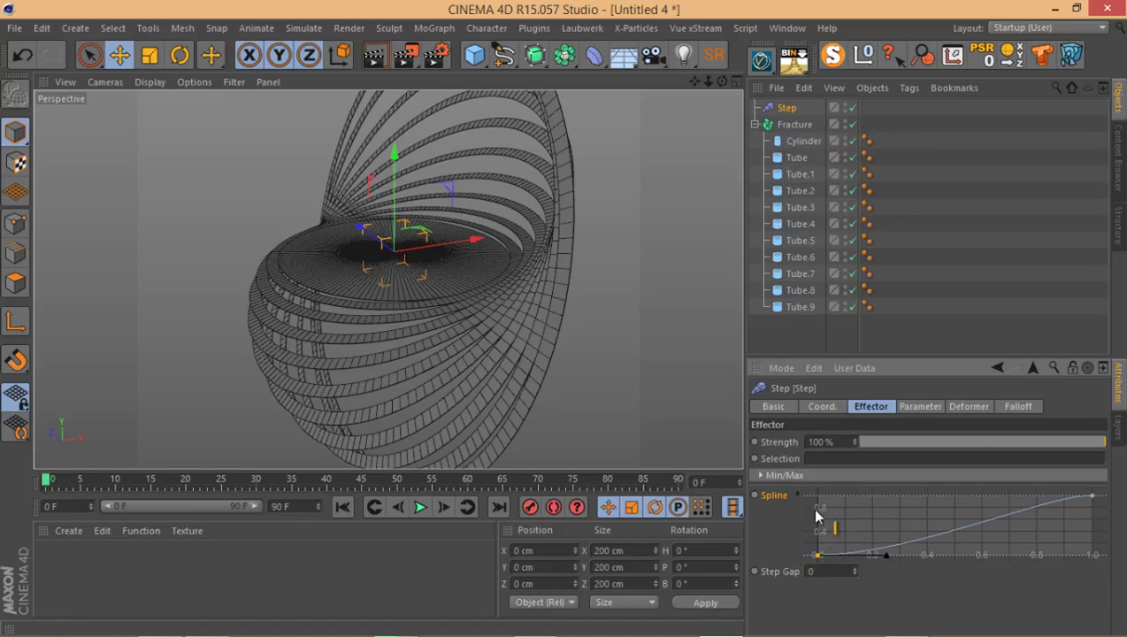
{"action": "left_click", "coordinate": [815, 556]}
{"action": "left_click", "coordinate": [1091, 496]}
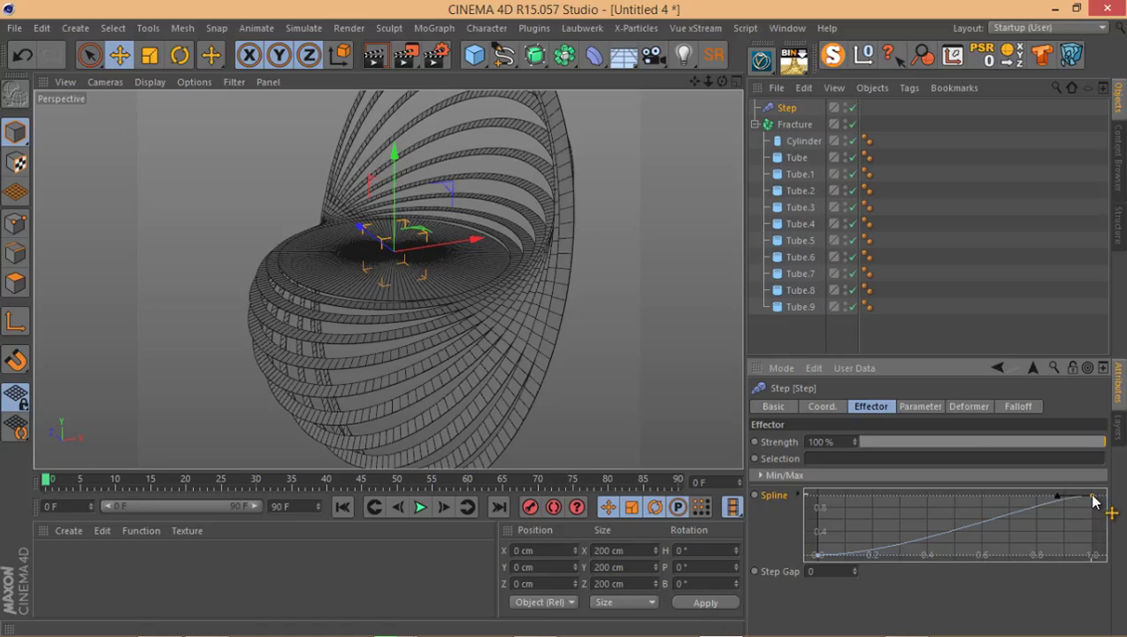
Try inverting the Step effector's spline by lowering its end point to 0 and raising its start point to 1
{"action": "left_click_drag", "start_coordinate": [1092, 498], "coordinate": [1088, 559]}
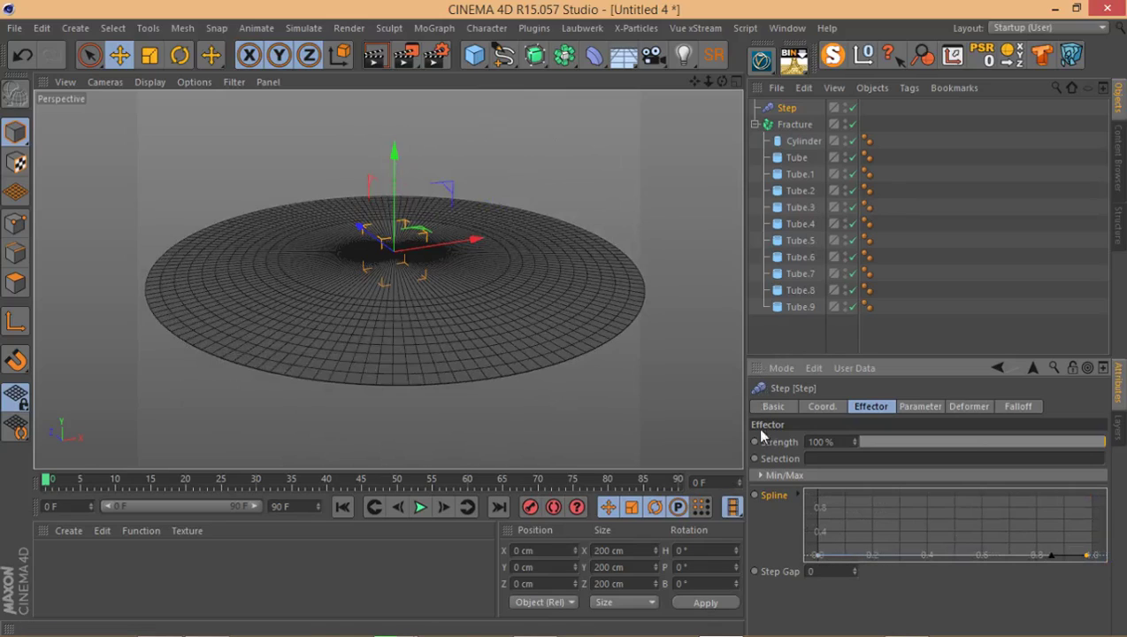
{"action": "left_click", "coordinate": [813, 555]}
{"action": "left_click_drag", "start_coordinate": [818, 563], "coordinate": [811, 495]}
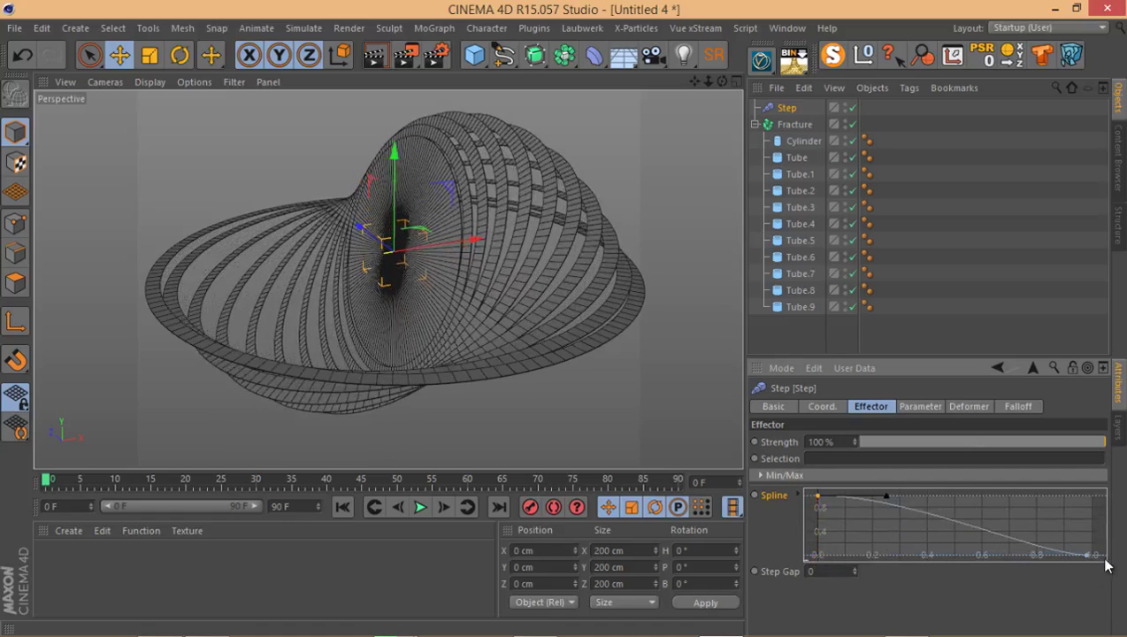
Lower the spline's start point to 0 and try a two-peaked curve with added points peaking near 0.2 and 0.65
{"action": "left_click", "coordinate": [816, 499]}
{"action": "left_click_drag", "start_coordinate": [816, 501], "coordinate": [814, 558]}
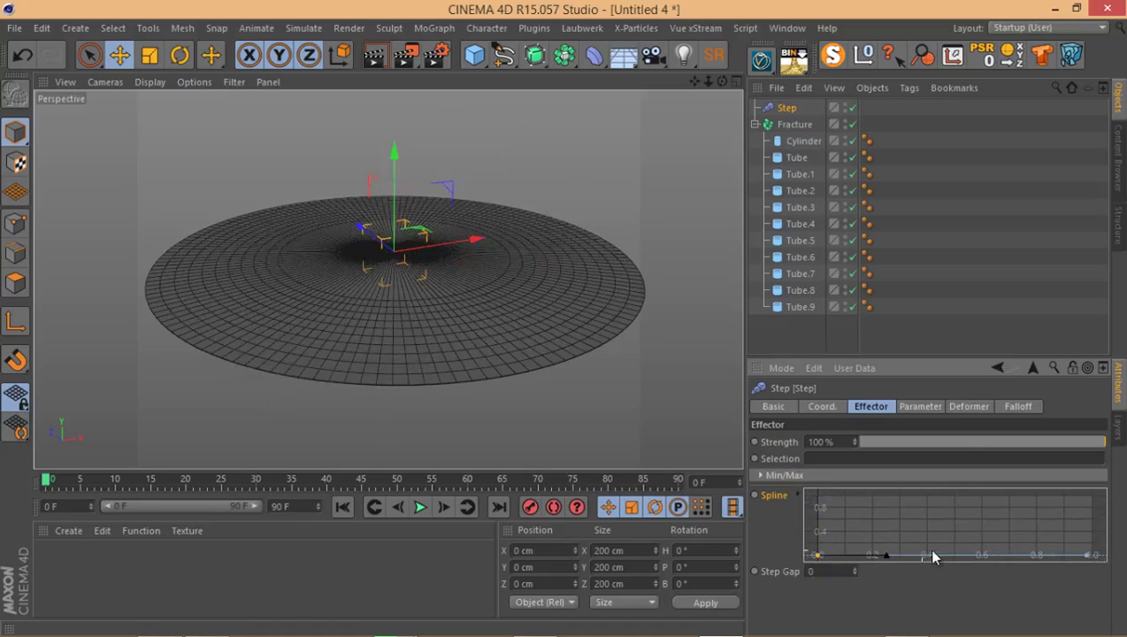
{"action": "left_click_drag", "start_coordinate": [946, 561], "coordinate": [875, 497]}
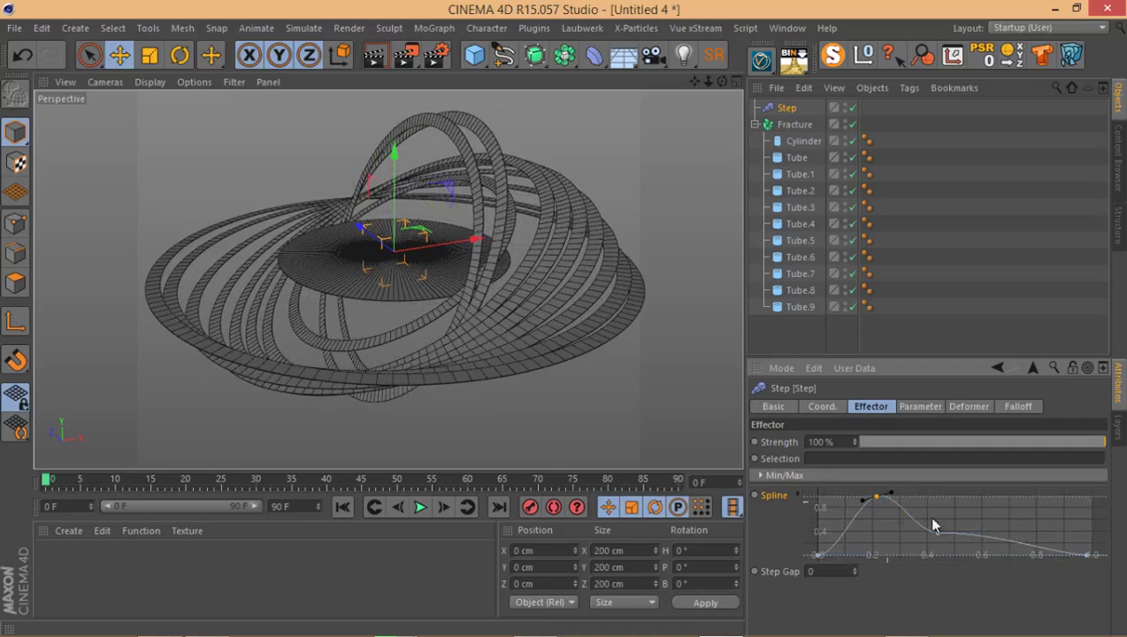
{"action": "left_click_drag", "start_coordinate": [986, 542], "coordinate": [998, 495]}
{"action": "left_click_drag", "start_coordinate": [455, 341], "coordinate": [469, 168], "text": "alt"}
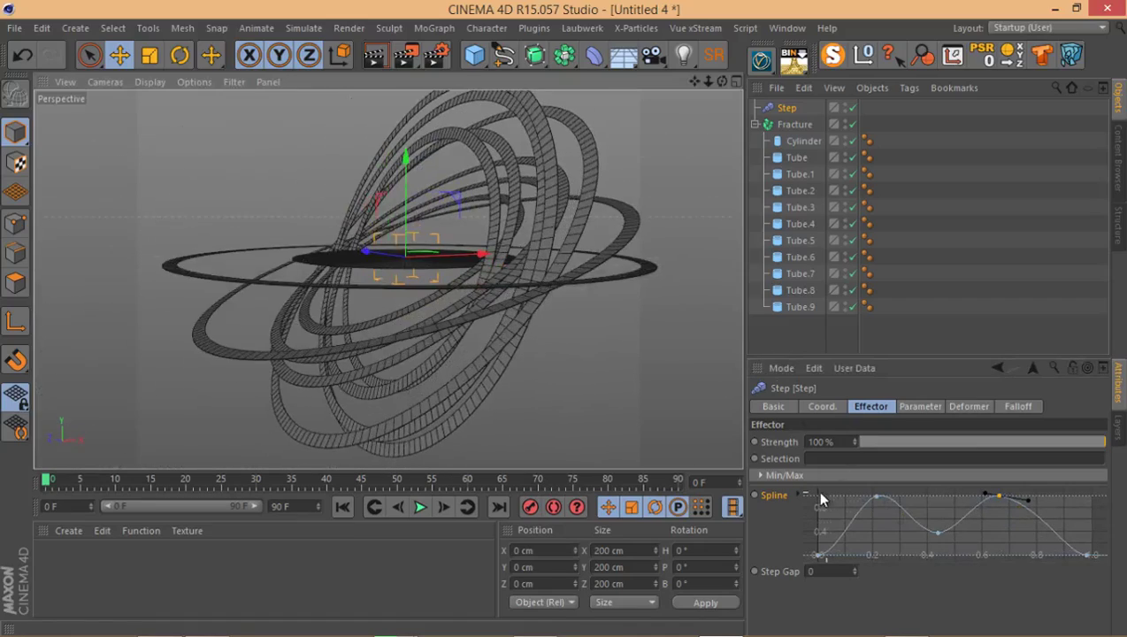
Undo all the point changes made to the Step effector's spline
{"action": "key", "text": "ctrl+z"}
{"action": "key", "text": "ctrl+z"}
{"action": "key", "text": "ctrl+z"}
{"action": "key", "text": "ctrl+z"}
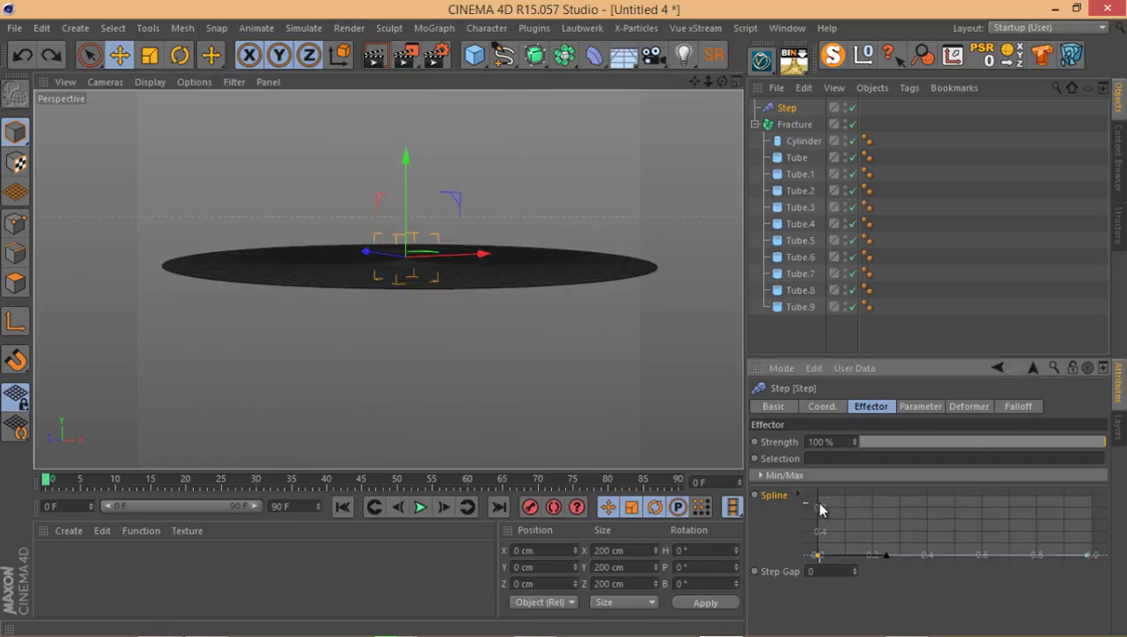
{"action": "key", "text": "ctrl+z"}
{"action": "key", "text": "ctrl+z"}
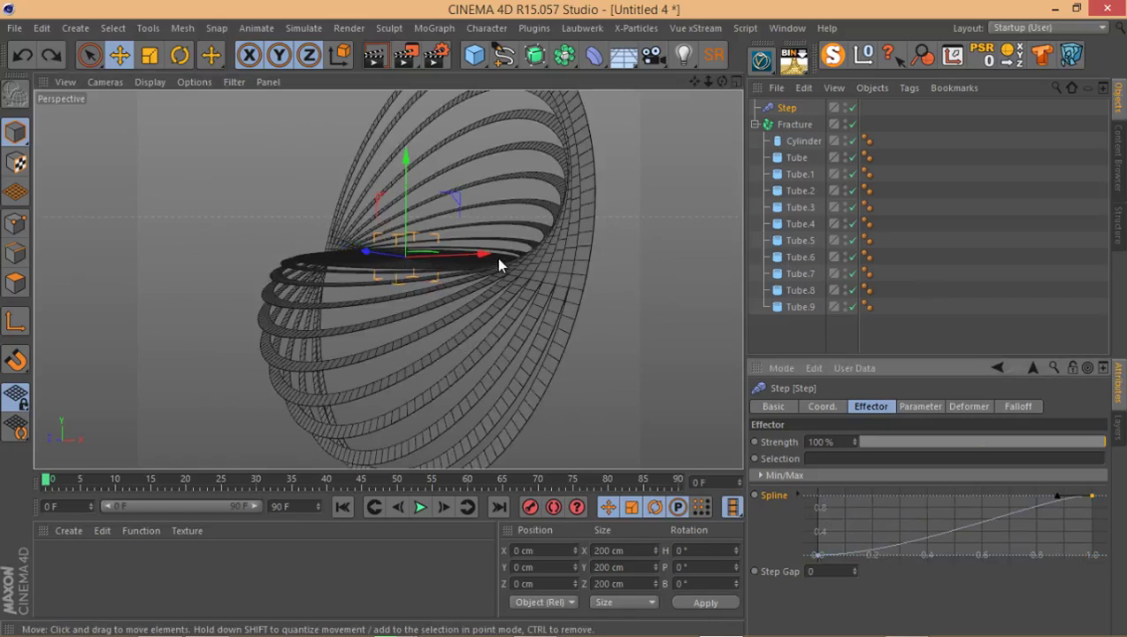
{"action": "left_click_drag", "start_coordinate": [437, 281], "coordinate": [451, 367], "text": "alt"}
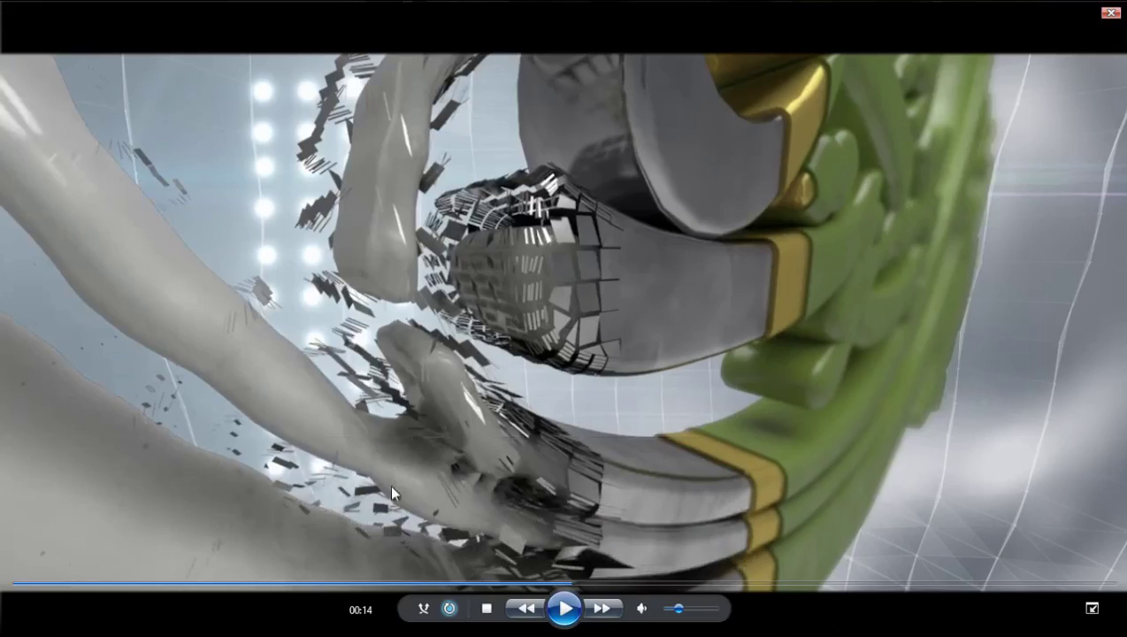
Play the IslahWebLogo reference video to 00:23, leave full screen and study how the rings are rotated around the logo
{"action": "left_click", "coordinate": [567, 608]}
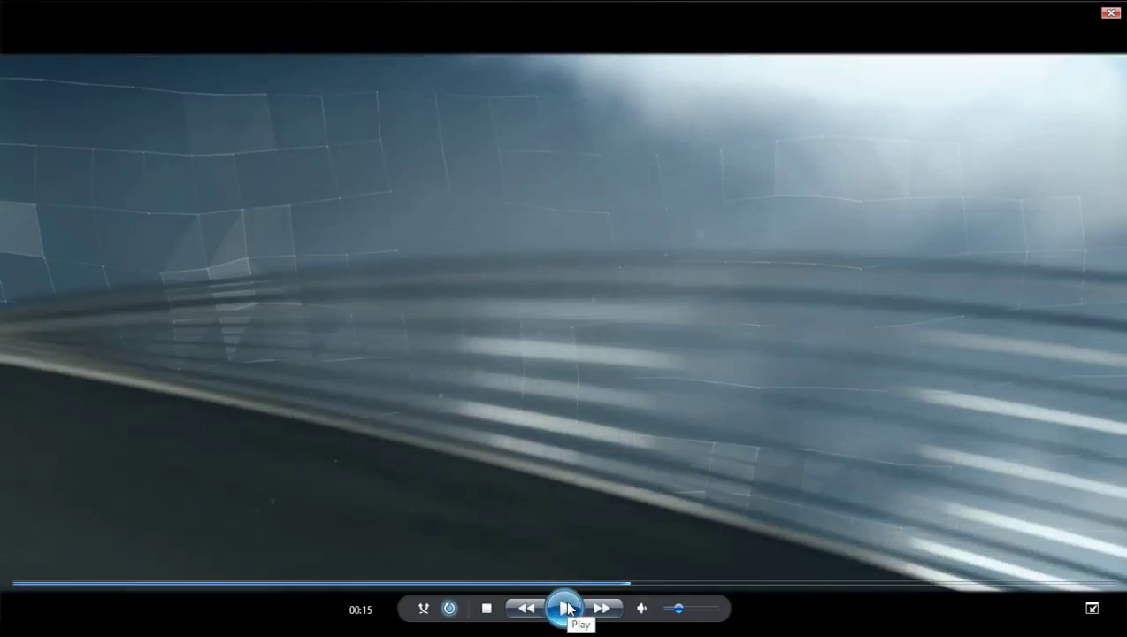
{"action": "left_click", "coordinate": [567, 607]}
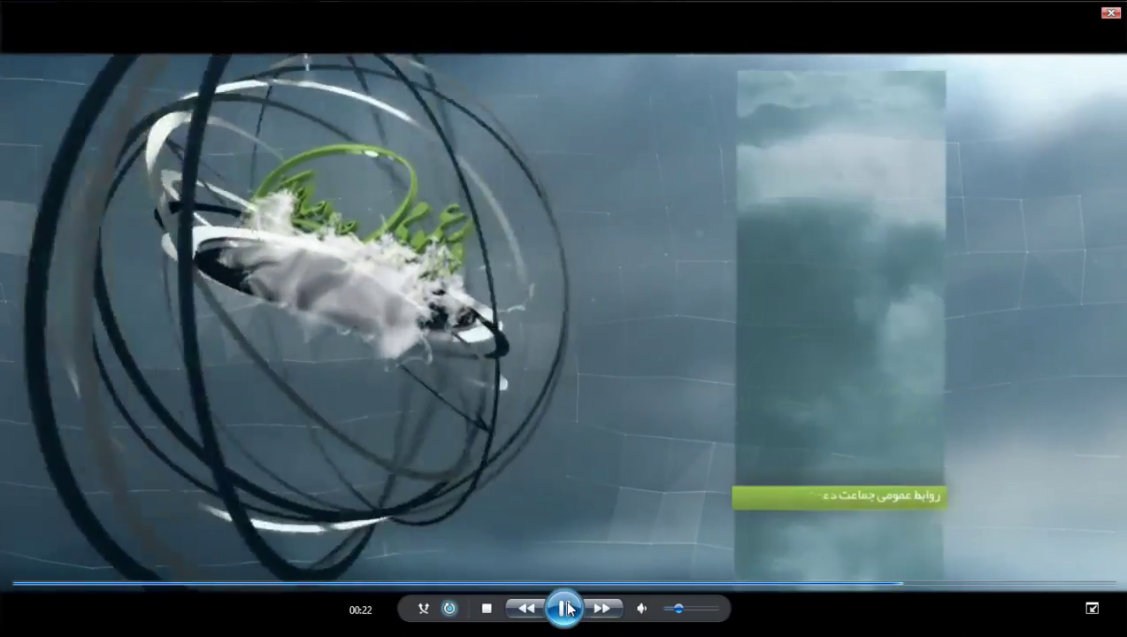
{"action": "double_click", "coordinate": [617, 320]}
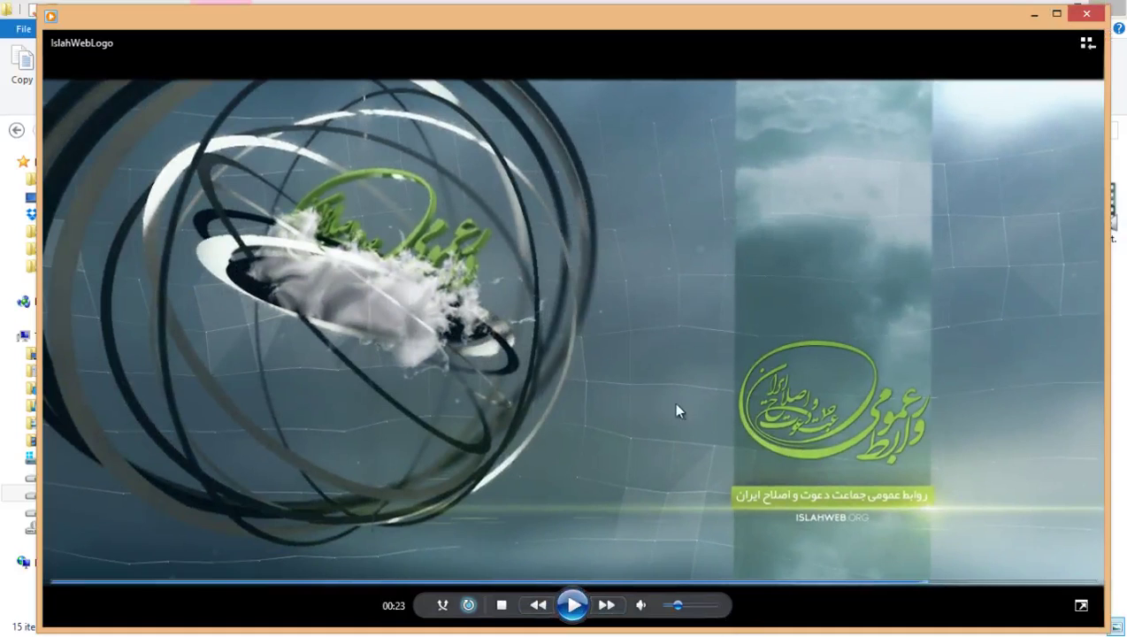
{"action": "left_click_drag", "start_coordinate": [718, 31], "coordinate": [722, 7]}
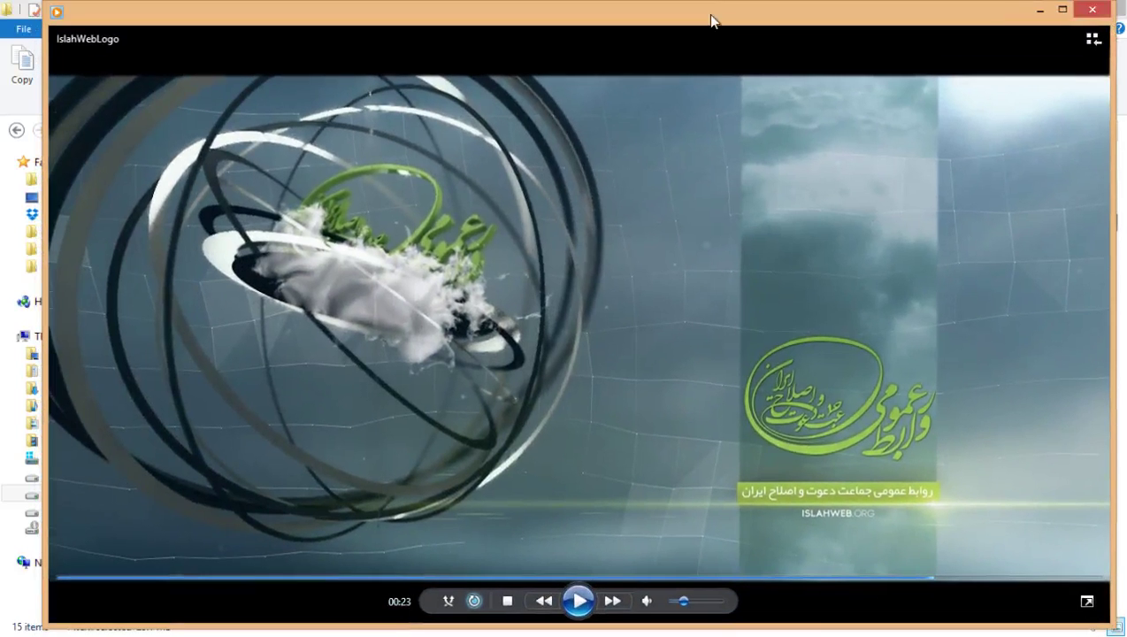
{"action": "left_click_drag", "start_coordinate": [712, 68], "coordinate": [697, 114]}
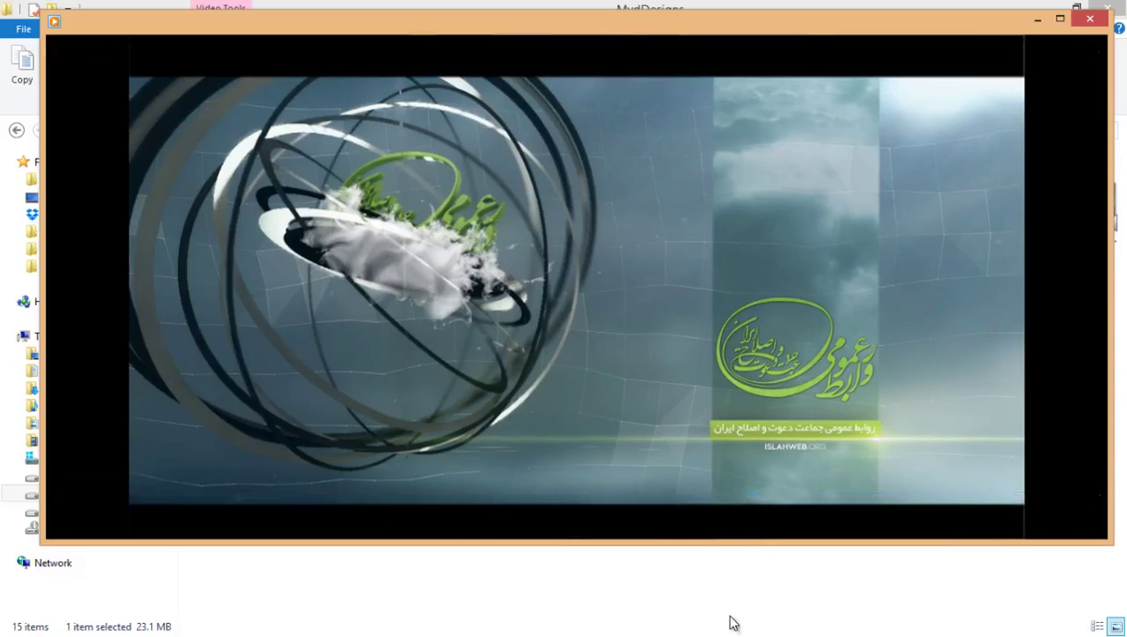
Switch back to Cinema 4D, set the Step effector's bank rotation to 0° and keyframe its rotation and spline at frame 0
{"action": "key", "text": "alt+Tab"}
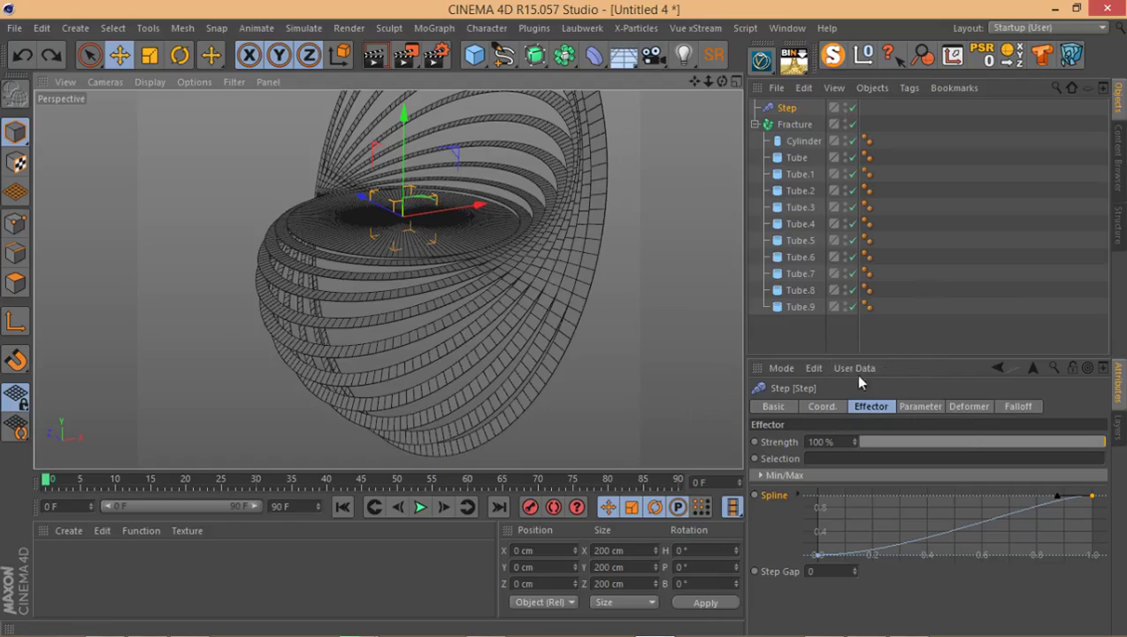
{"action": "left_click", "coordinate": [915, 407]}
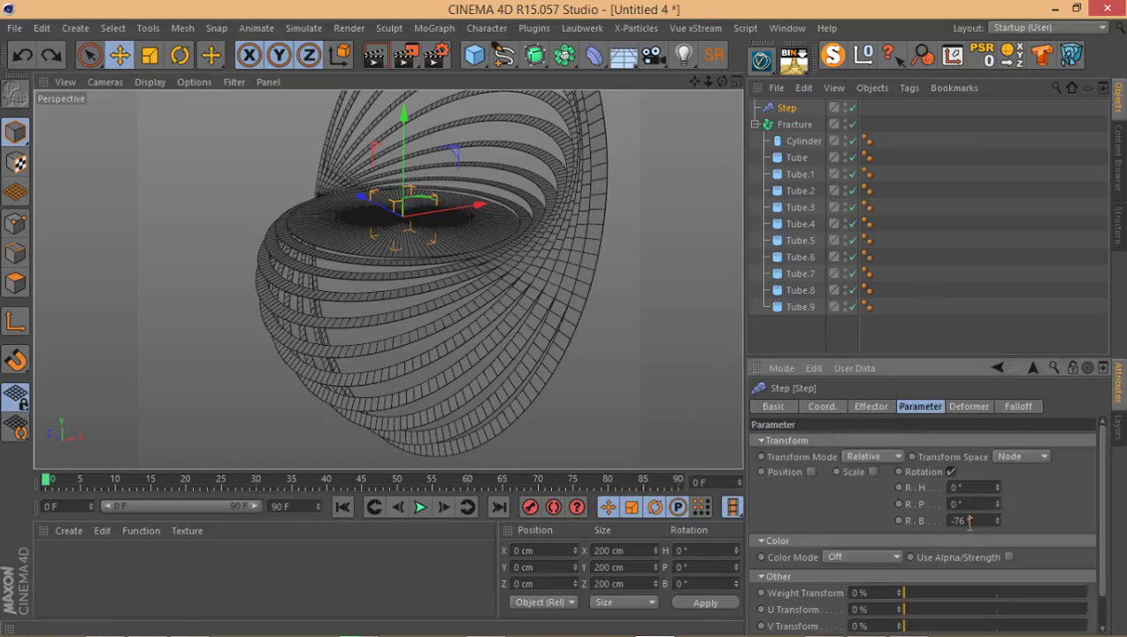
{"action": "key", "text": "Return"}
{"action": "type", "text": "0"}
{"action": "key", "text": "Return"}
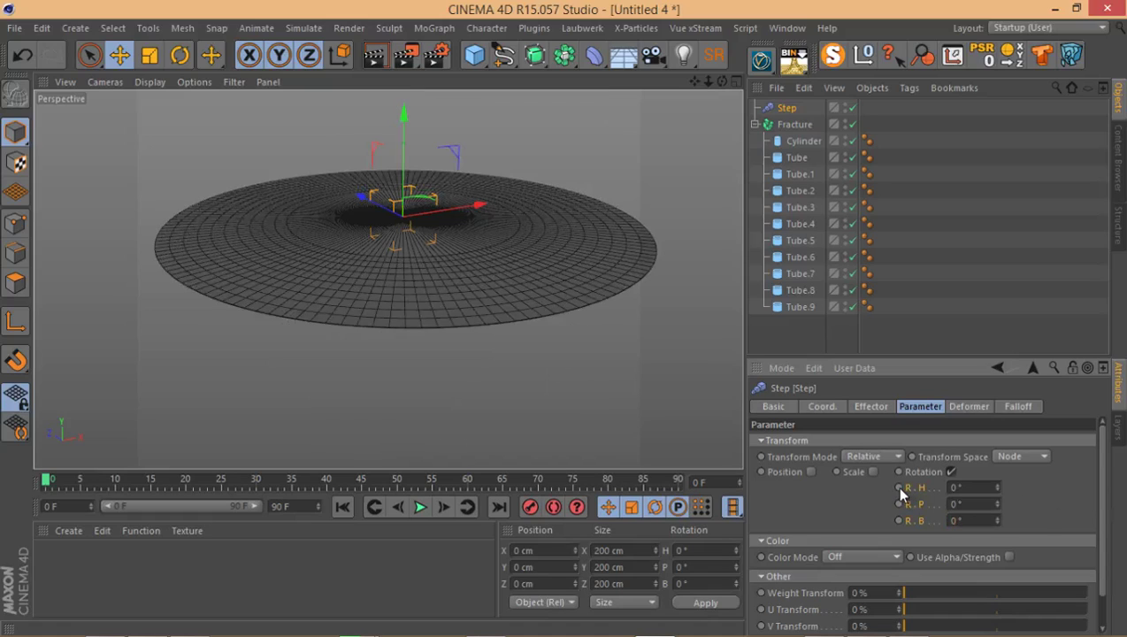
{"action": "left_click", "coordinate": [871, 407]}
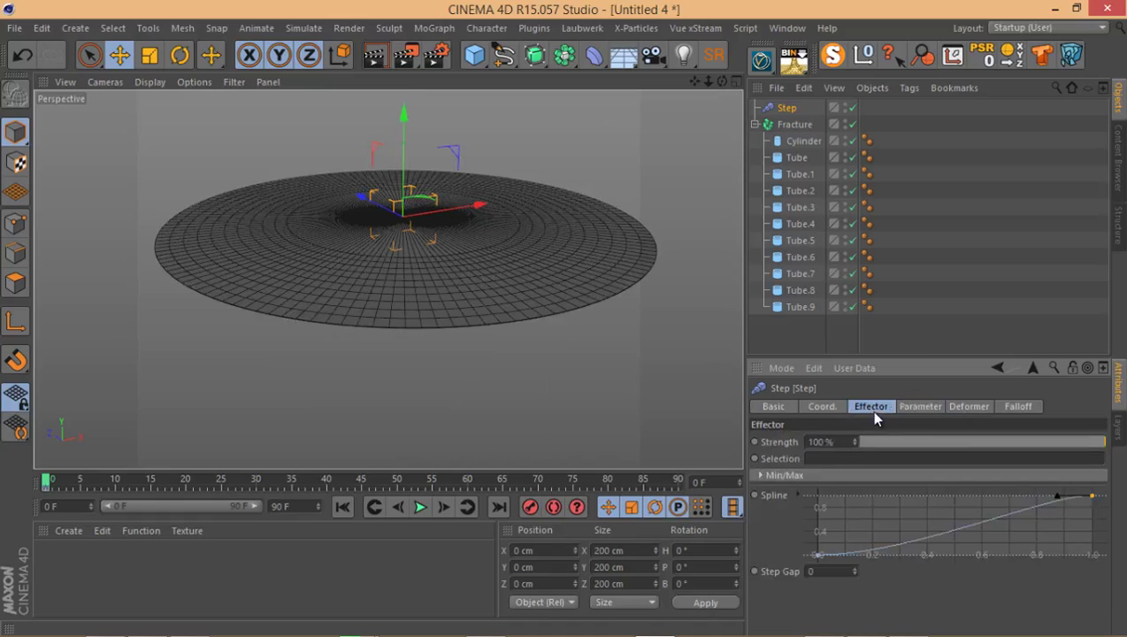
{"action": "left_click", "coordinate": [755, 495], "text": "ctrl"}
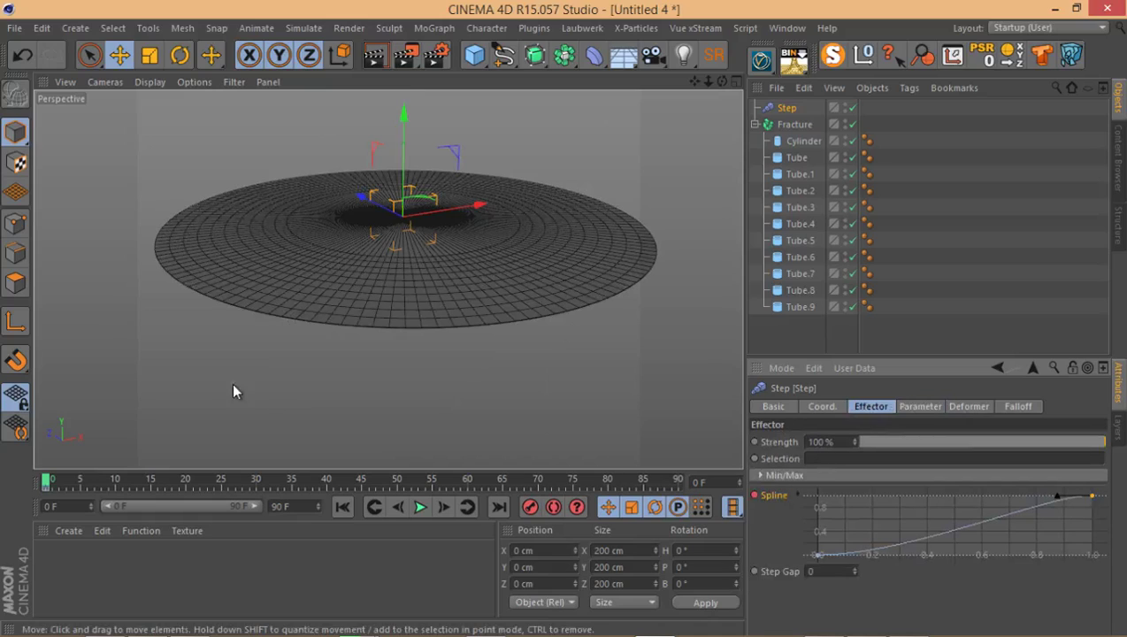
At frame 50, set the Step effector's R.P to 62° and R.B to -73° and keyframe the rotation
{"action": "left_click_drag", "start_coordinate": [233, 482], "coordinate": [397, 493]}
{"action": "left_click", "coordinate": [920, 405]}
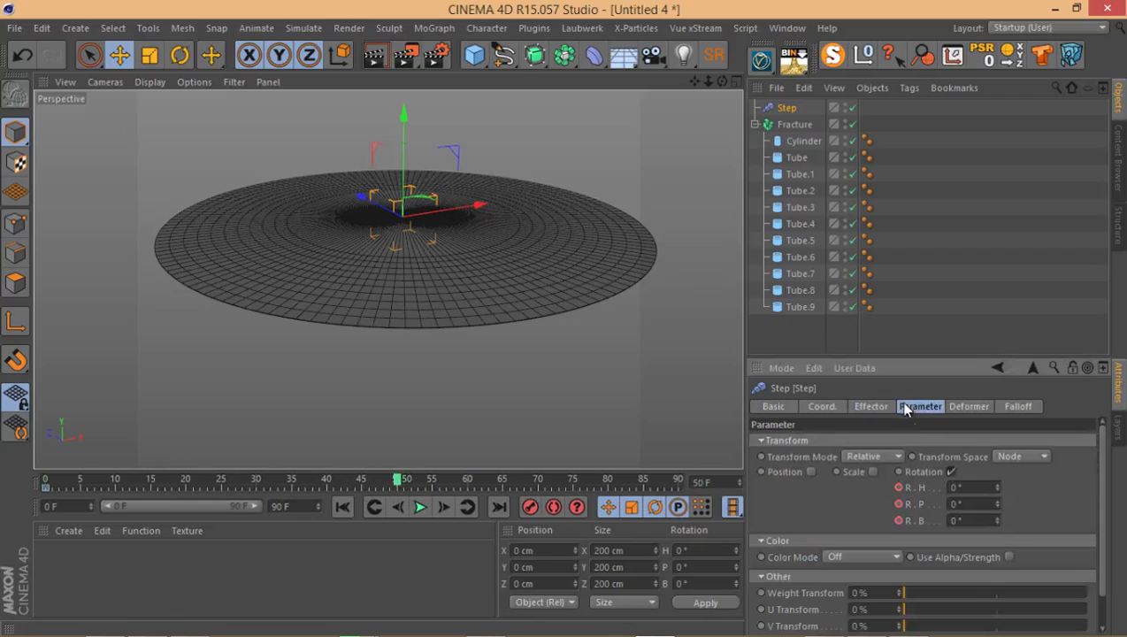
{"action": "left_click_drag", "start_coordinate": [997, 520], "coordinate": [993, 496]}
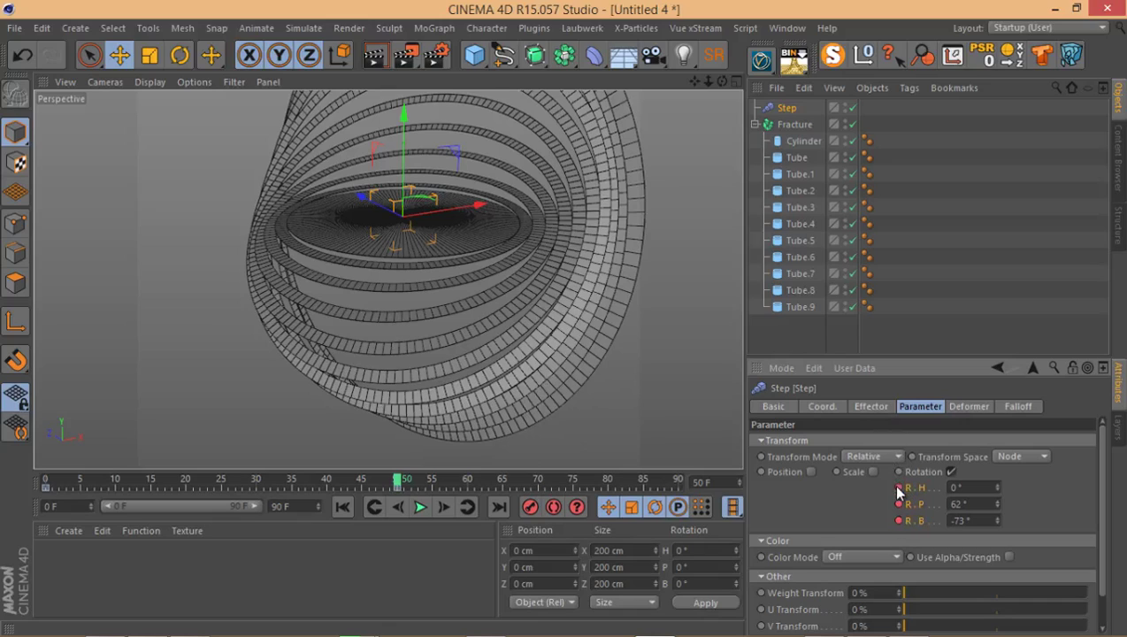
Raise the start point of the Step effector's spline to about 0.6 at frame 50 and keyframe it
{"action": "left_click", "coordinate": [869, 406]}
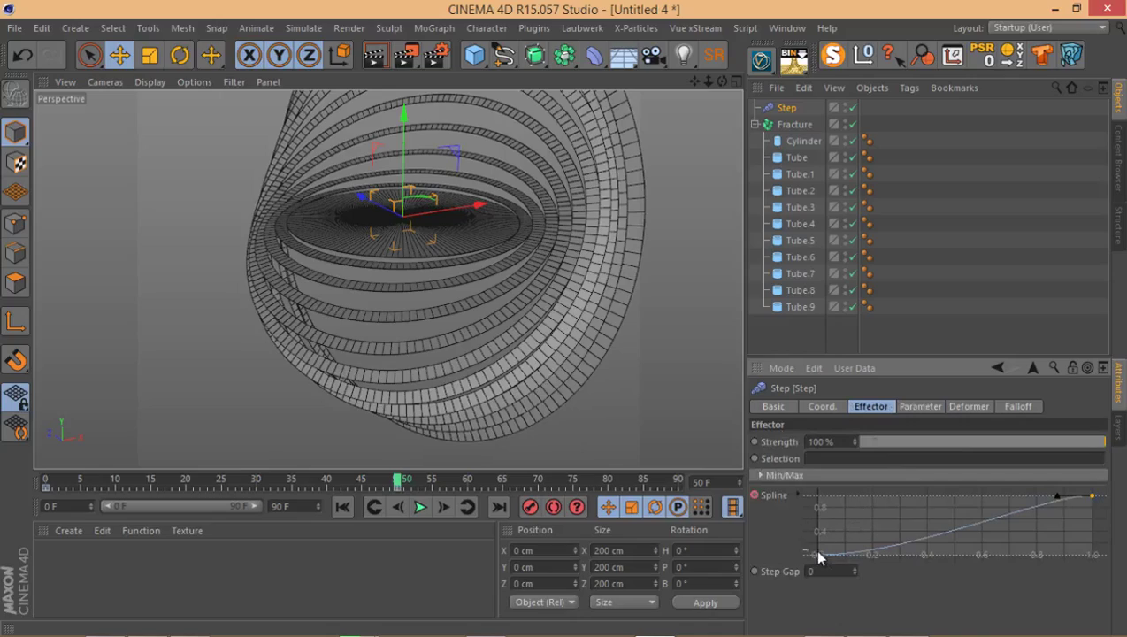
{"action": "mouse_move", "coordinate": [817, 556]}
{"action": "left_mouse_down"}
{"action": "mouse_move", "coordinate": [815, 500]}
{"action": "mouse_move", "coordinate": [804, 541]}
{"action": "left_mouse_up"}
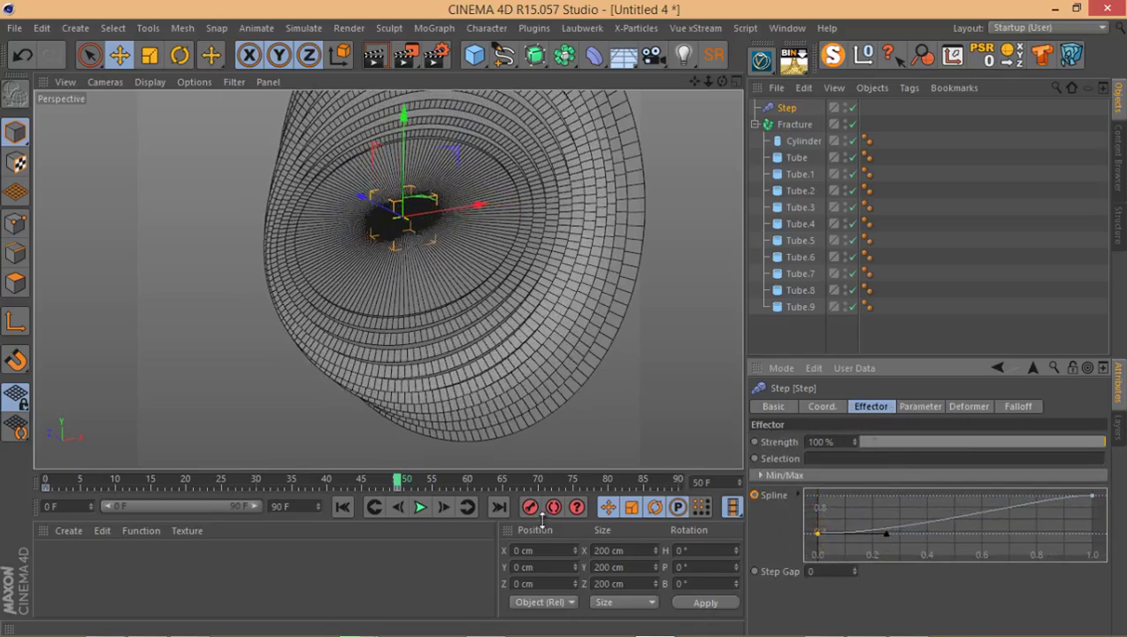
{"action": "left_click_drag", "start_coordinate": [531, 485], "coordinate": [681, 485]}
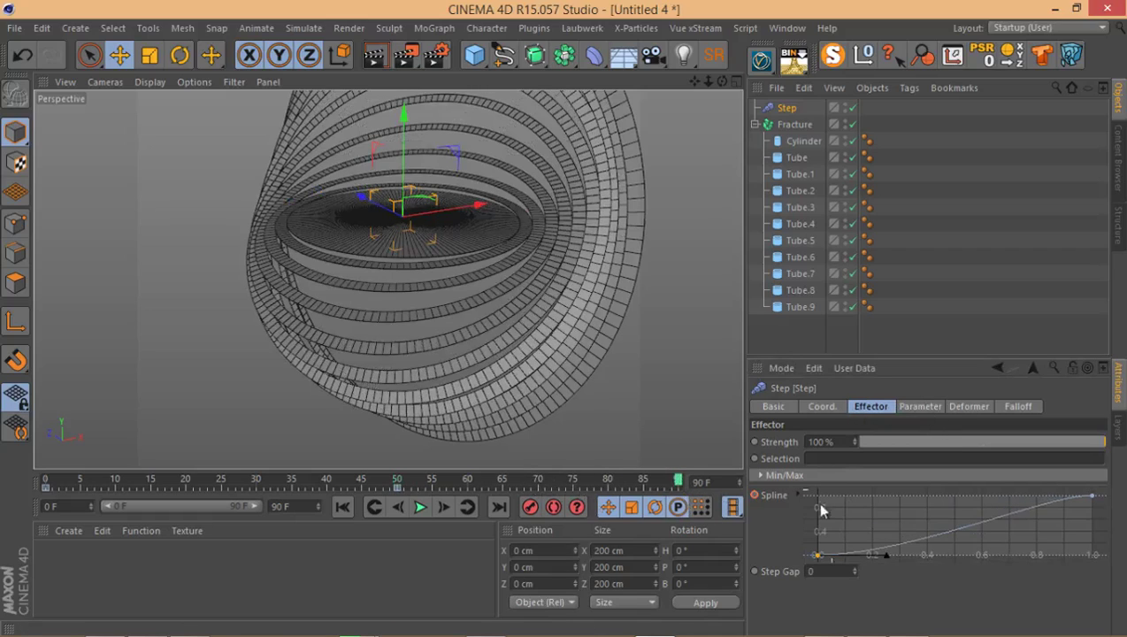
{"action": "left_click", "coordinate": [397, 482]}
{"action": "left_click_drag", "start_coordinate": [810, 557], "coordinate": [817, 519]}
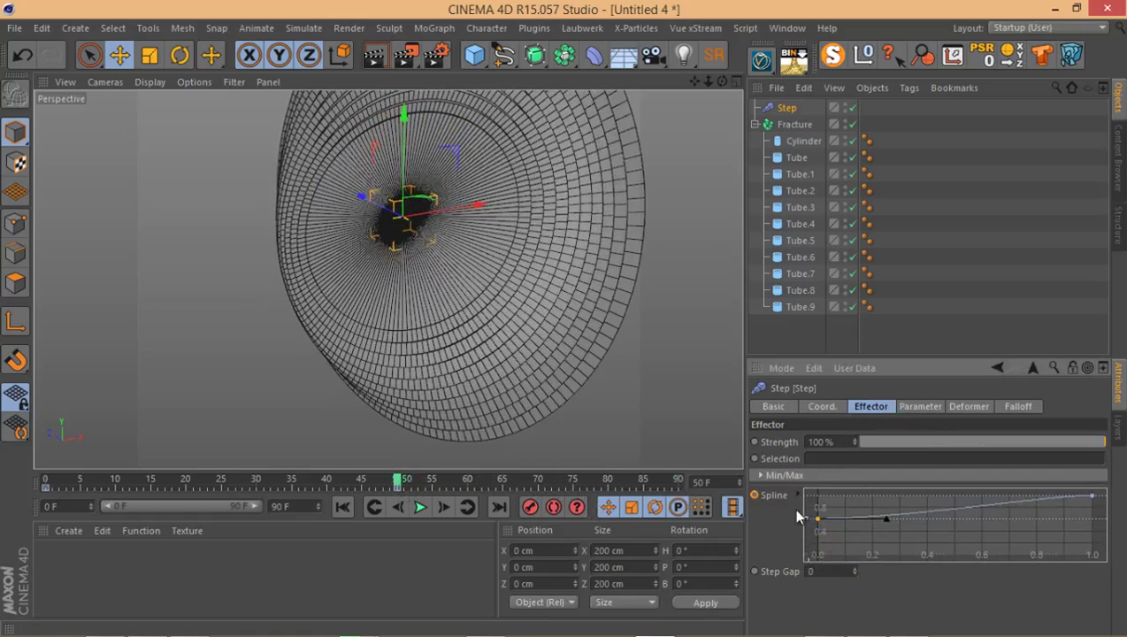
Set the Step effector's R.H to -85° with a keyframe at frame 50, and to 218° at frame 90
{"action": "left_click", "coordinate": [919, 406]}
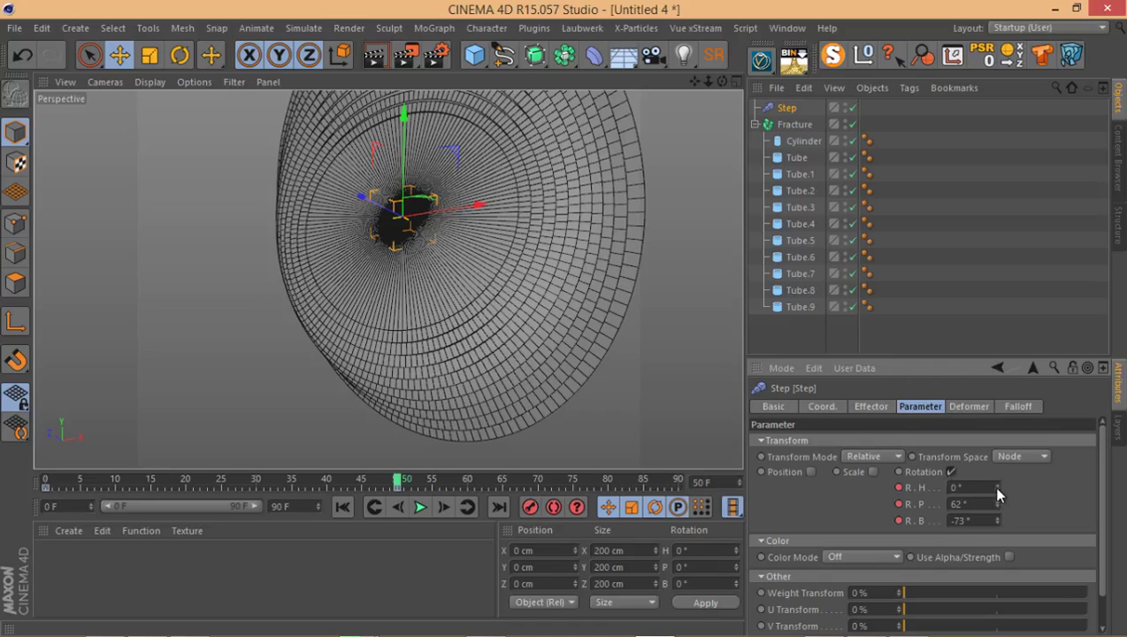
{"action": "left_click_drag", "start_coordinate": [997, 487], "coordinate": [996, 487]}
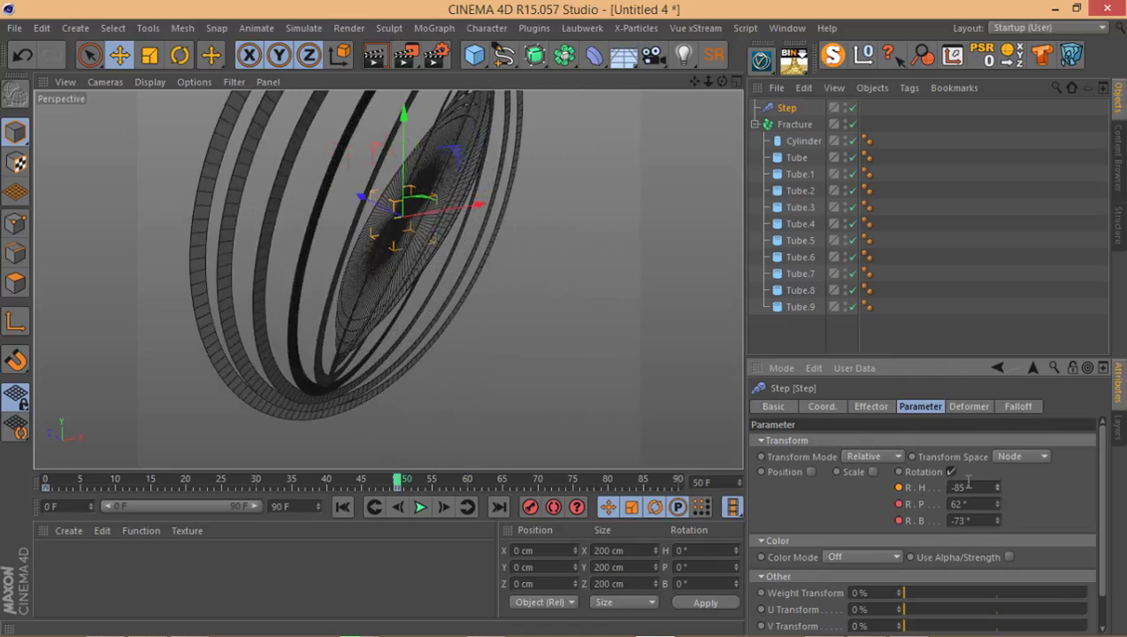
{"action": "key", "text": "F8"}
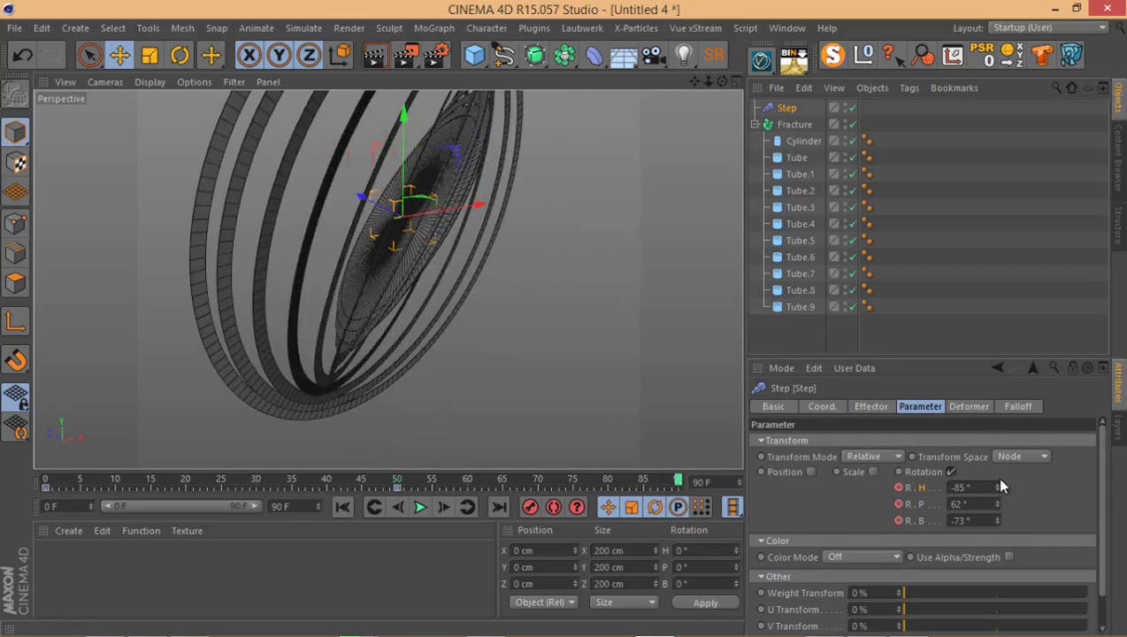
{"action": "left_click_drag", "start_coordinate": [996, 488], "coordinate": [997, 485]}
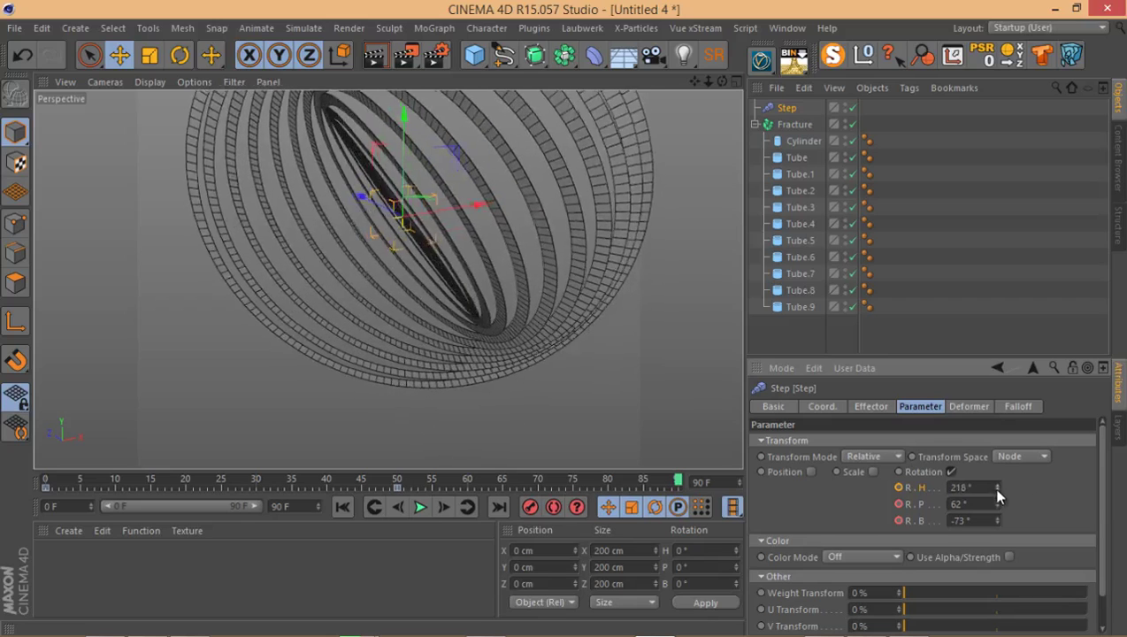
At frame 90, invert the Step effector's spline with its start point at 1 and end point at 0, and keyframe it
{"action": "left_click", "coordinate": [869, 409]}
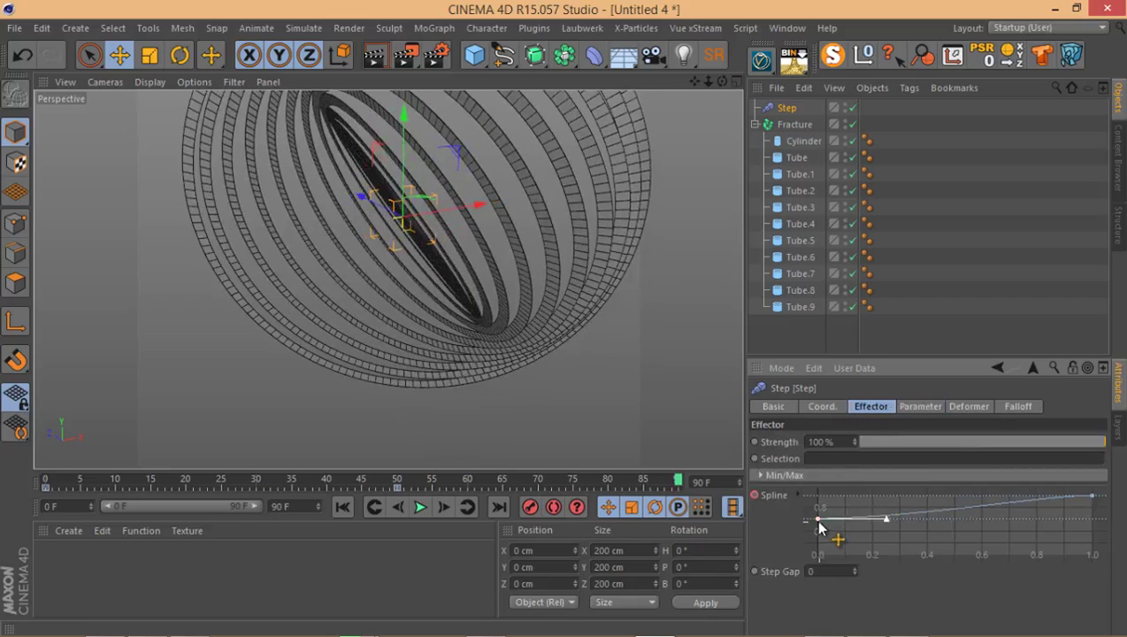
{"action": "left_click_drag", "start_coordinate": [818, 524], "coordinate": [819, 498]}
{"action": "left_click_drag", "start_coordinate": [1090, 506], "coordinate": [1088, 592]}
{"action": "left_click", "coordinate": [753, 495]}
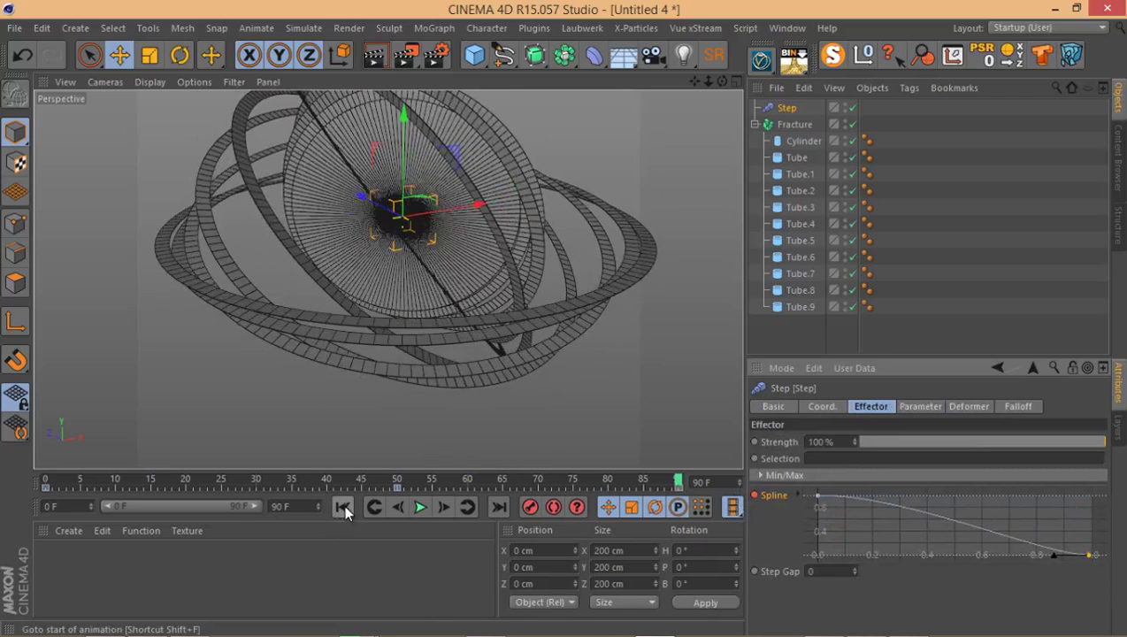
Play the ring animation from the first frame and scrub through it to frame 90 to check the motion
{"action": "left_click", "coordinate": [344, 506]}
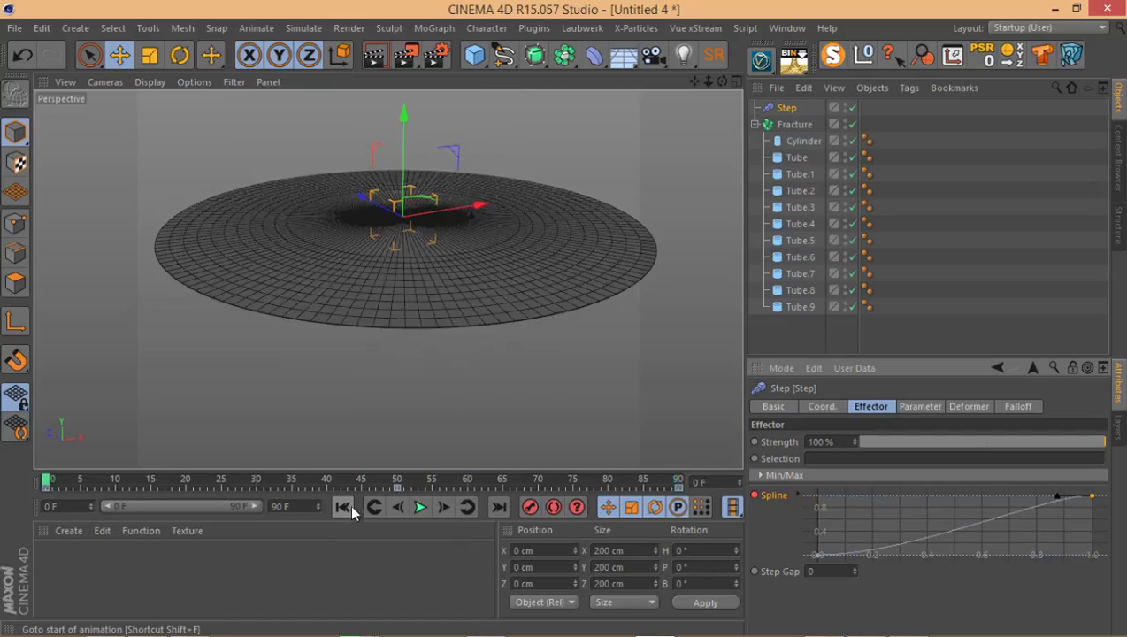
{"action": "left_click", "coordinate": [421, 506]}
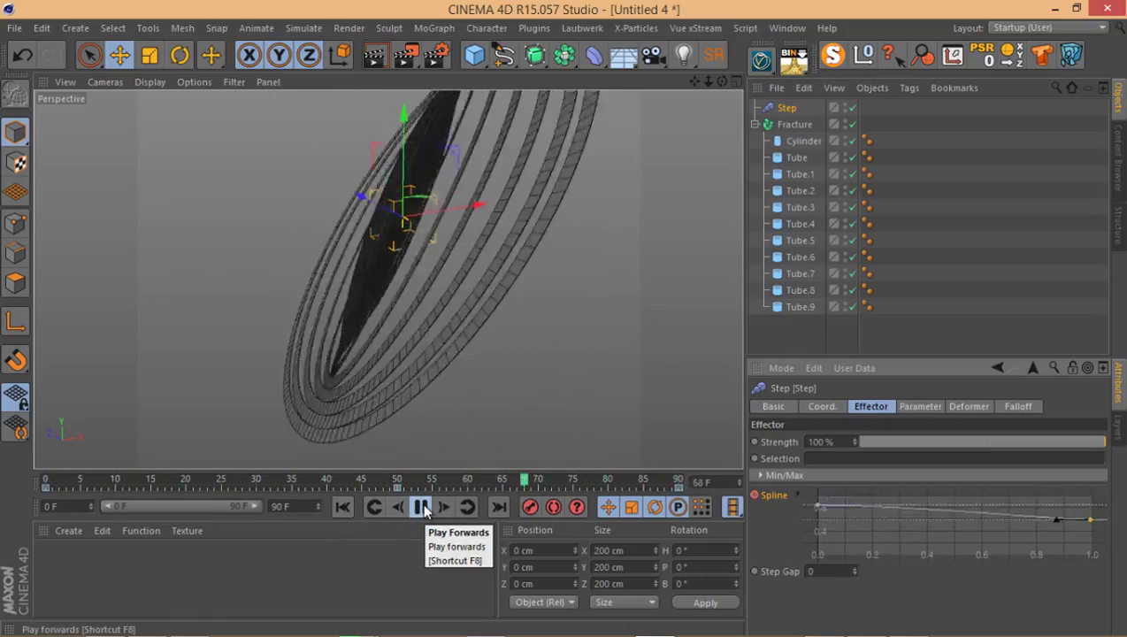
{"action": "left_click", "coordinate": [422, 507]}
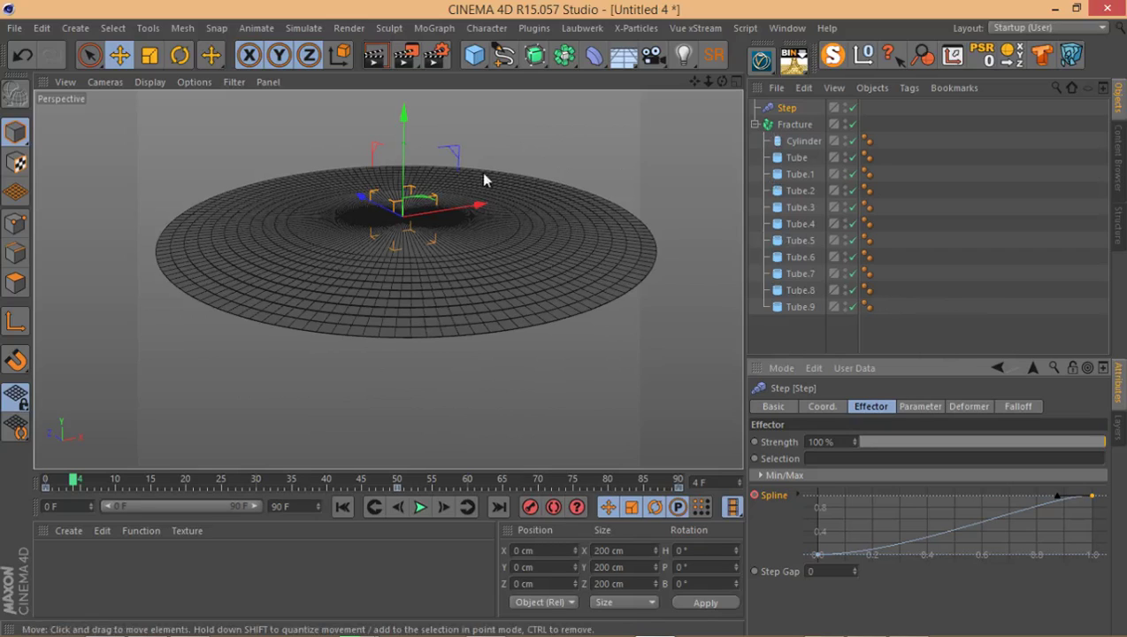
{"action": "left_click_drag", "start_coordinate": [75, 482], "coordinate": [678, 482]}
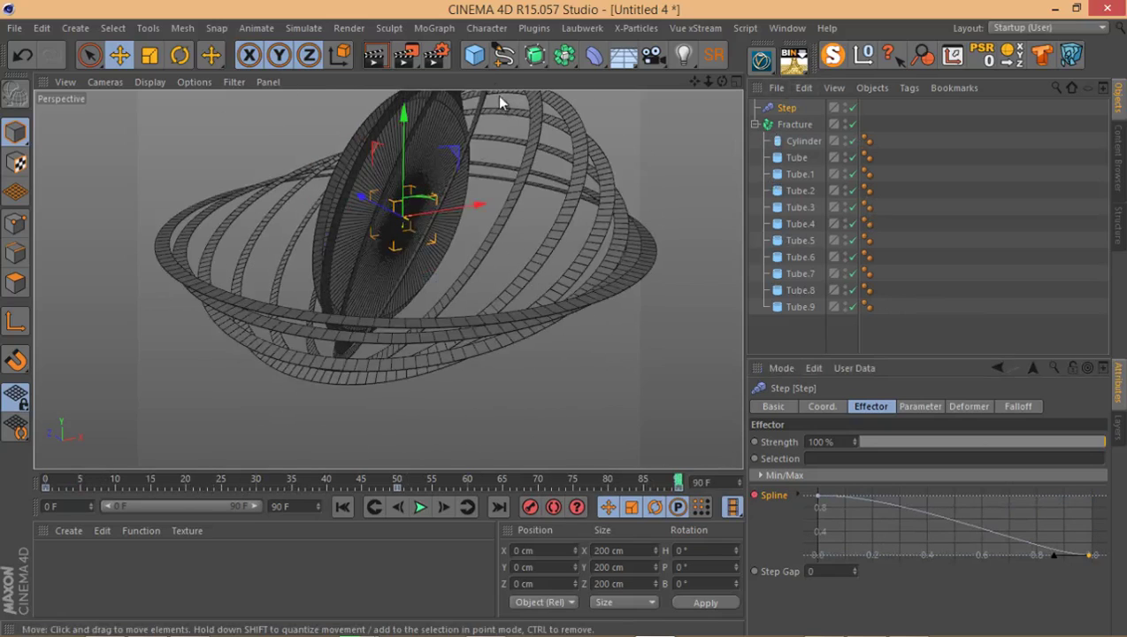
Add a MoGraph Delay effector in Spring mode with 96% strength and play the animation from the start
{"action": "left_click", "coordinate": [435, 28]}
{"action": "mouse_move", "coordinate": [517, 54]}
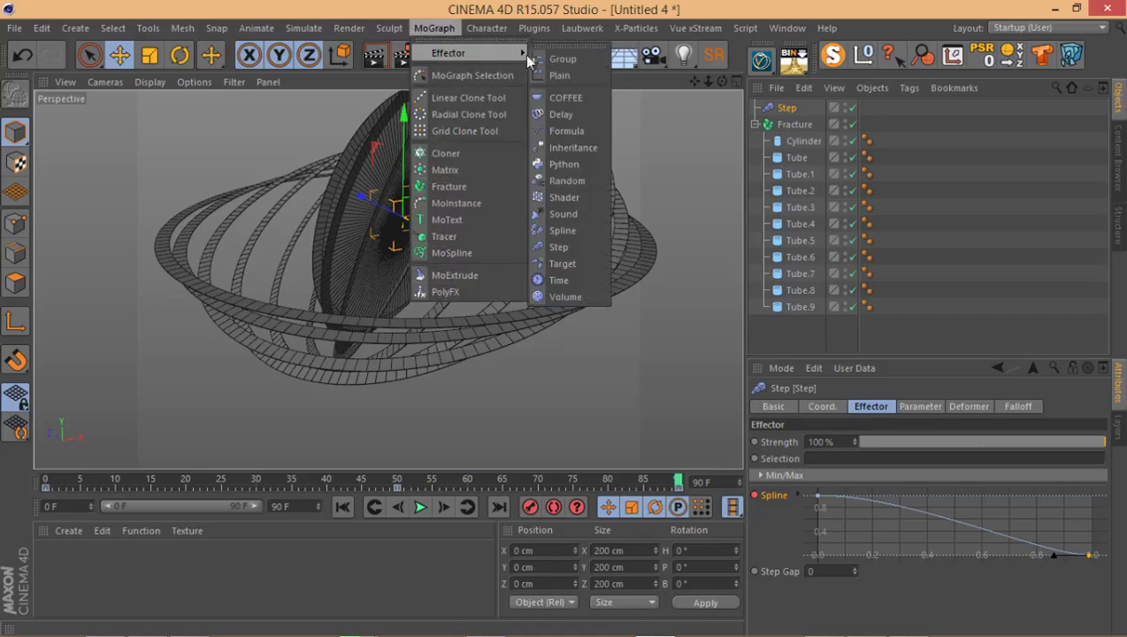
{"action": "left_click", "coordinate": [576, 115]}
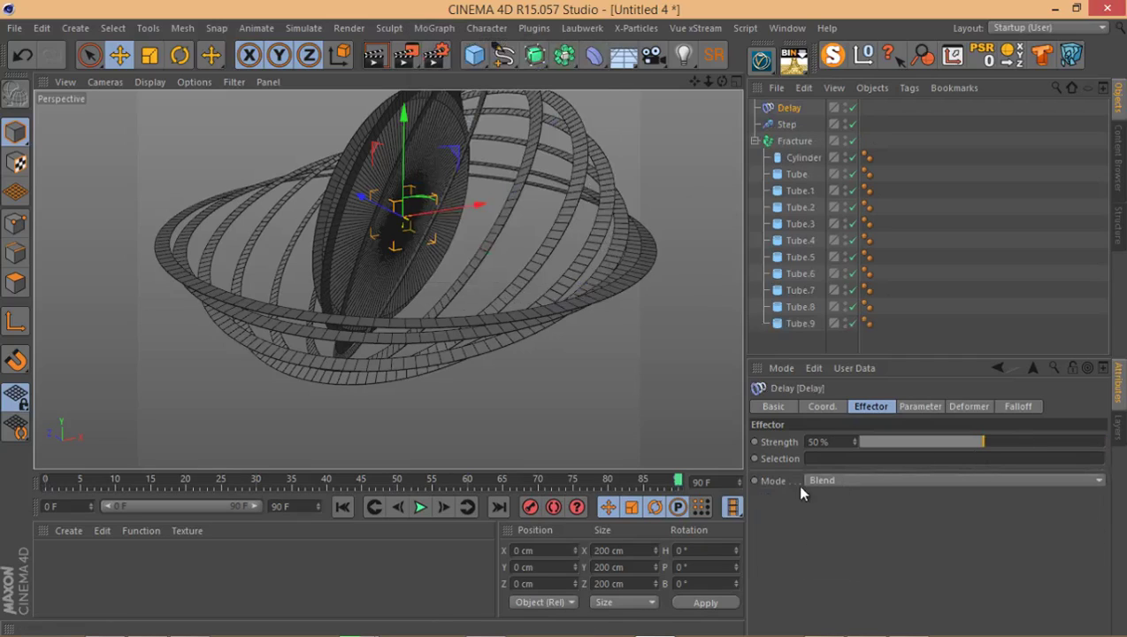
{"action": "left_click", "coordinate": [893, 480]}
{"action": "left_click", "coordinate": [832, 530]}
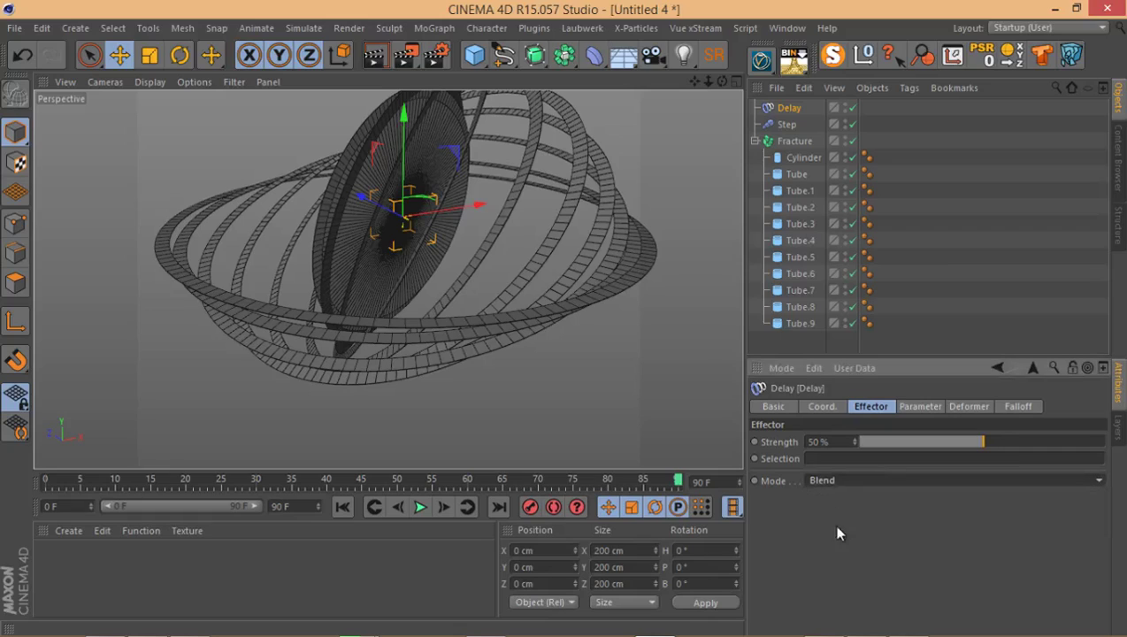
{"action": "left_click_drag", "start_coordinate": [1011, 455], "coordinate": [1054, 451]}
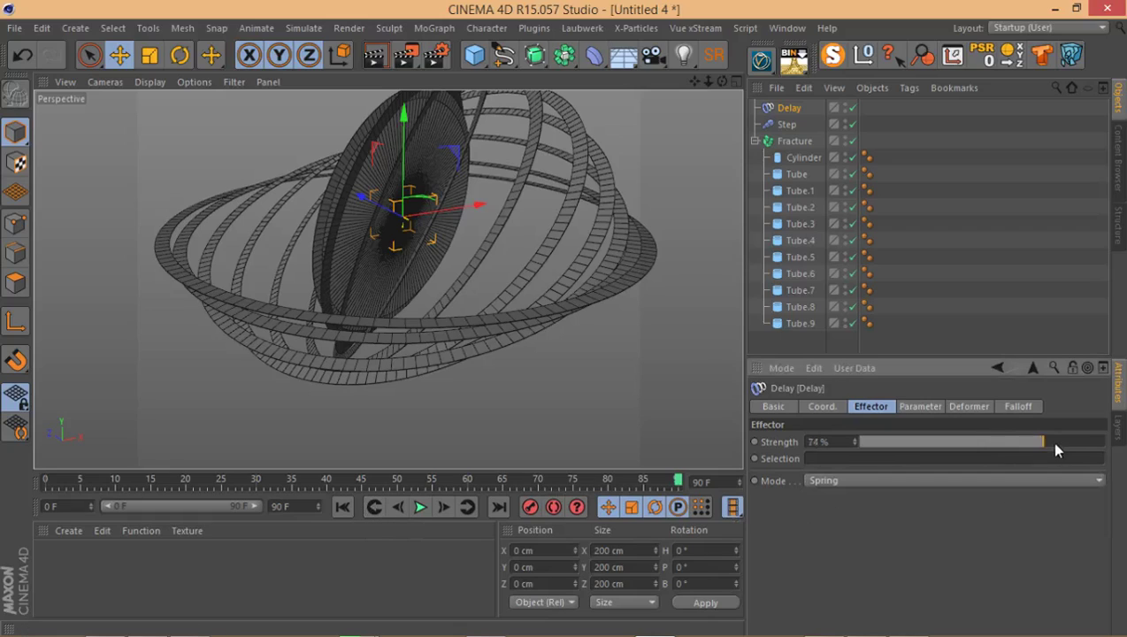
{"action": "left_click", "coordinate": [344, 509]}
{"action": "left_click", "coordinate": [421, 508]}
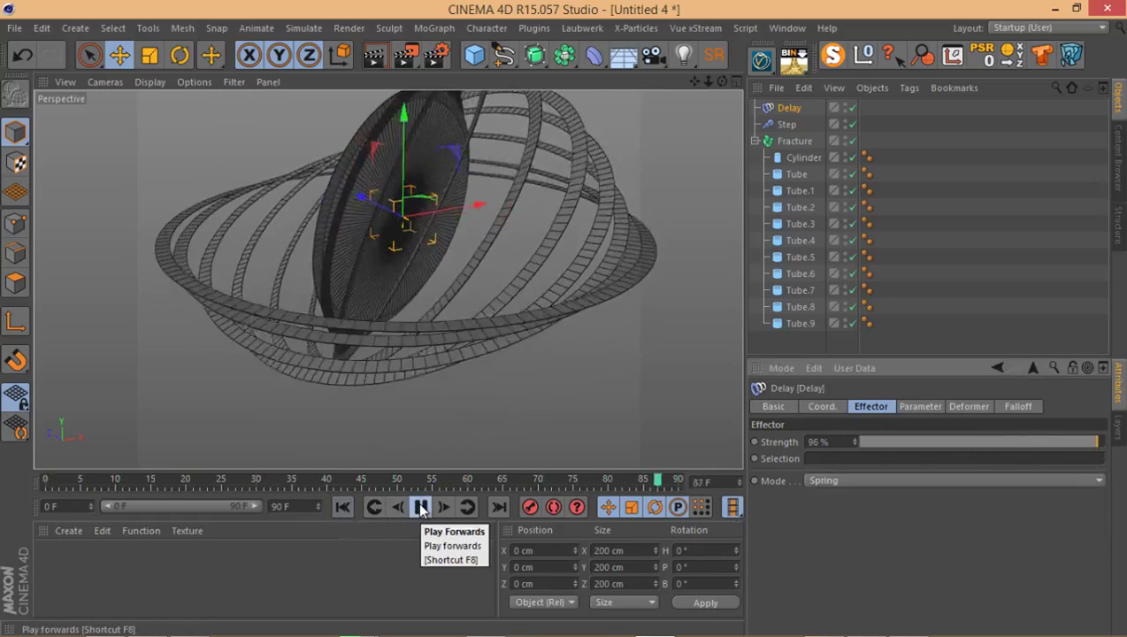
{"action": "key", "text": "F8"}
Assign the Delay effector to the Fracture below Step in its effectors list and preview the animation from frame 0
{"action": "left_click", "coordinate": [795, 140]}
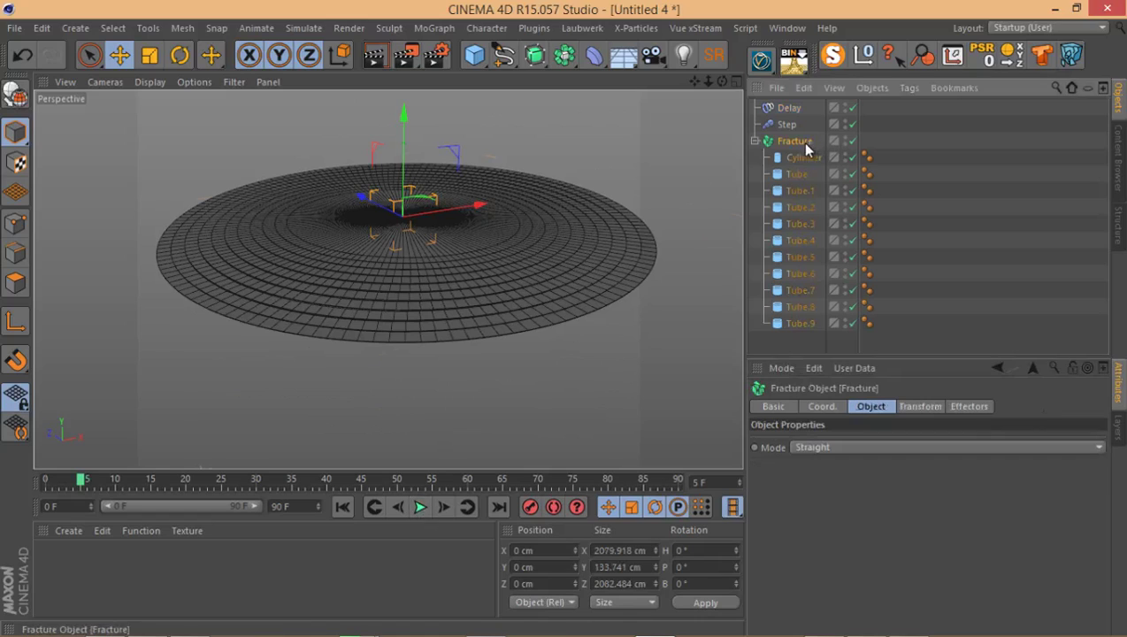
{"action": "left_click", "coordinate": [969, 406]}
{"action": "left_click_drag", "start_coordinate": [790, 116], "coordinate": [782, 364]}
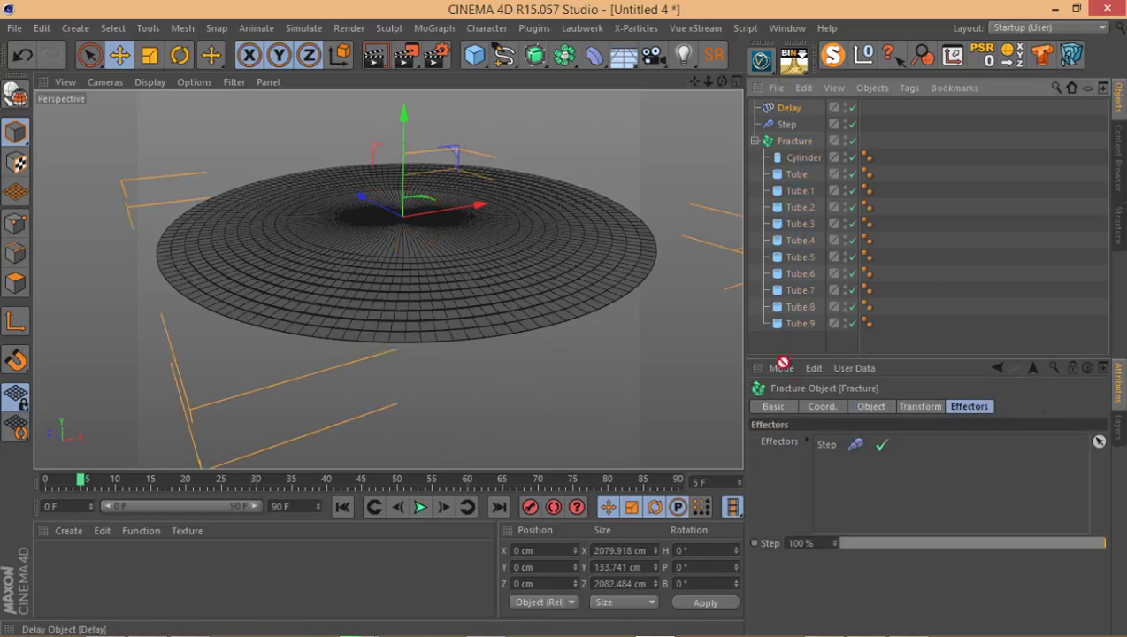
{"action": "left_click_drag", "start_coordinate": [827, 460], "coordinate": [832, 462]}
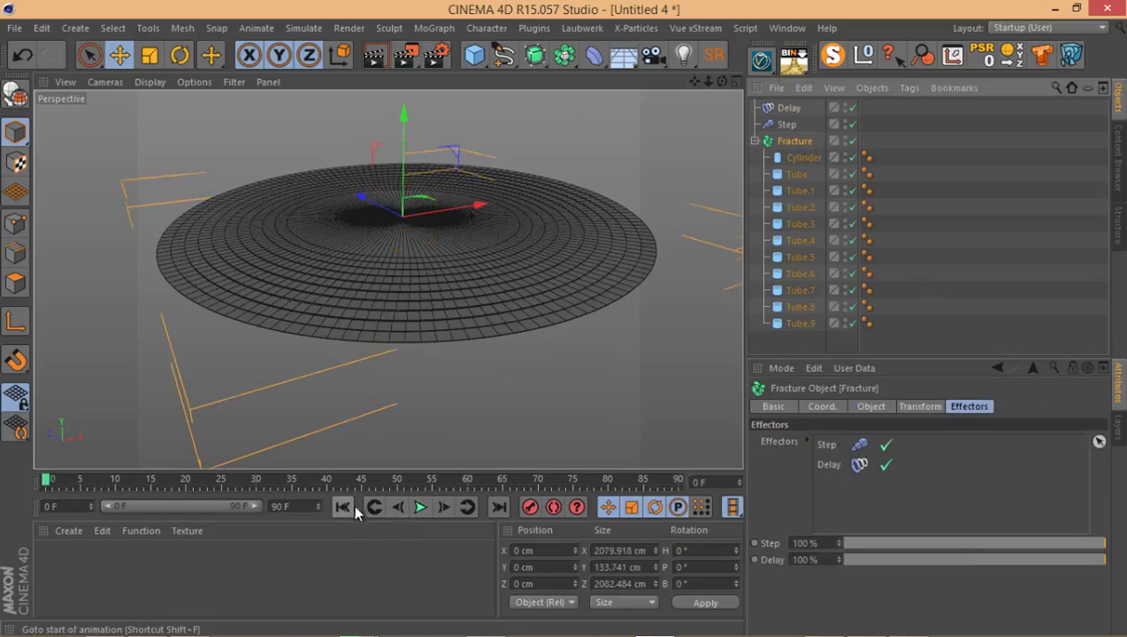
{"action": "left_click", "coordinate": [420, 507]}
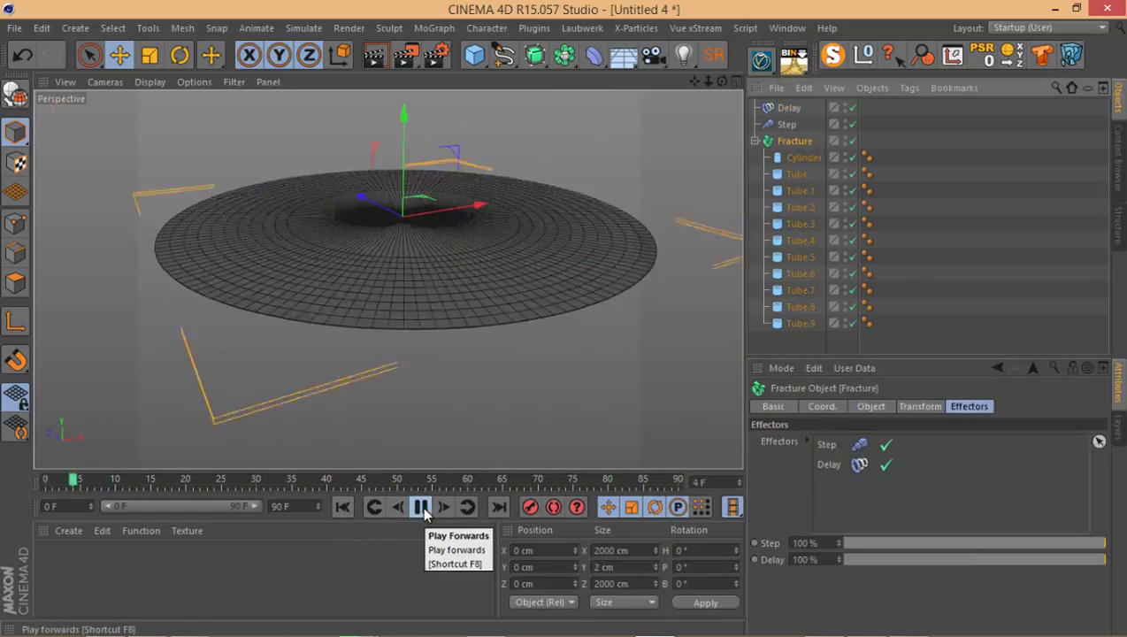
{"action": "left_click", "coordinate": [421, 507]}
Set the Delay effector's strength to 99% and play the animation from the start
{"action": "left_click", "coordinate": [789, 108]}
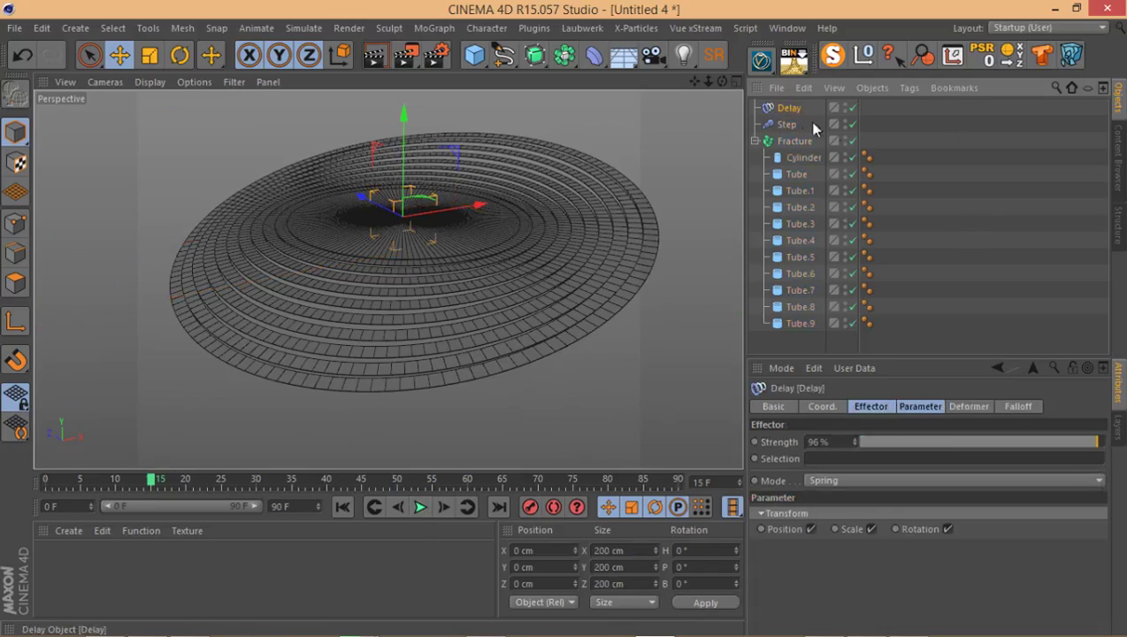
{"action": "left_click_drag", "start_coordinate": [855, 445], "coordinate": [856, 447]}
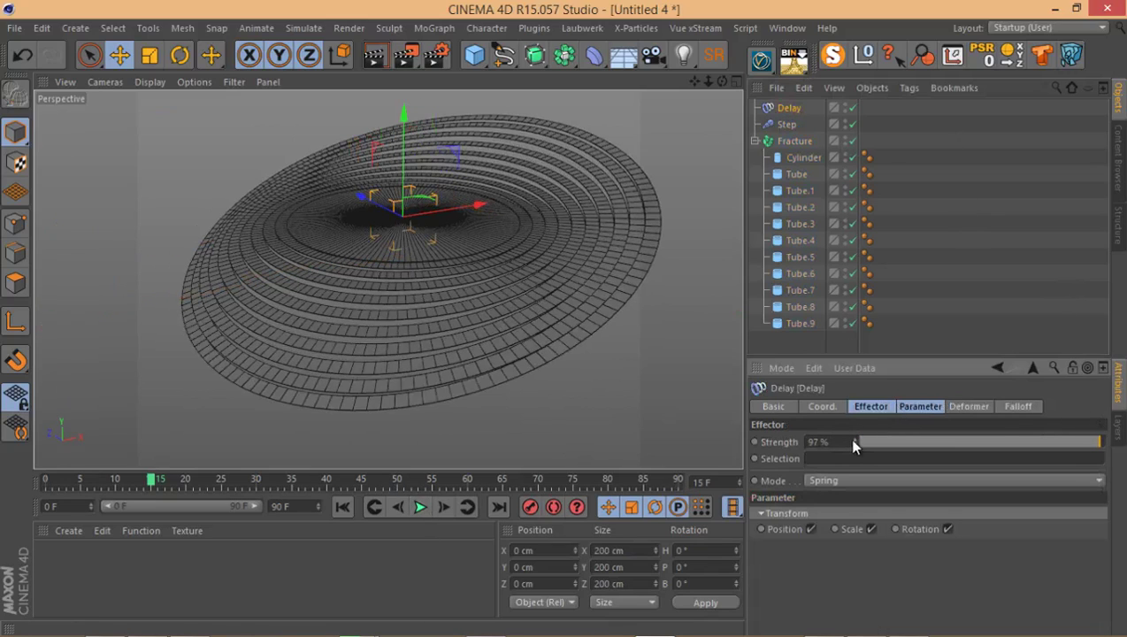
{"action": "left_click", "coordinate": [344, 505]}
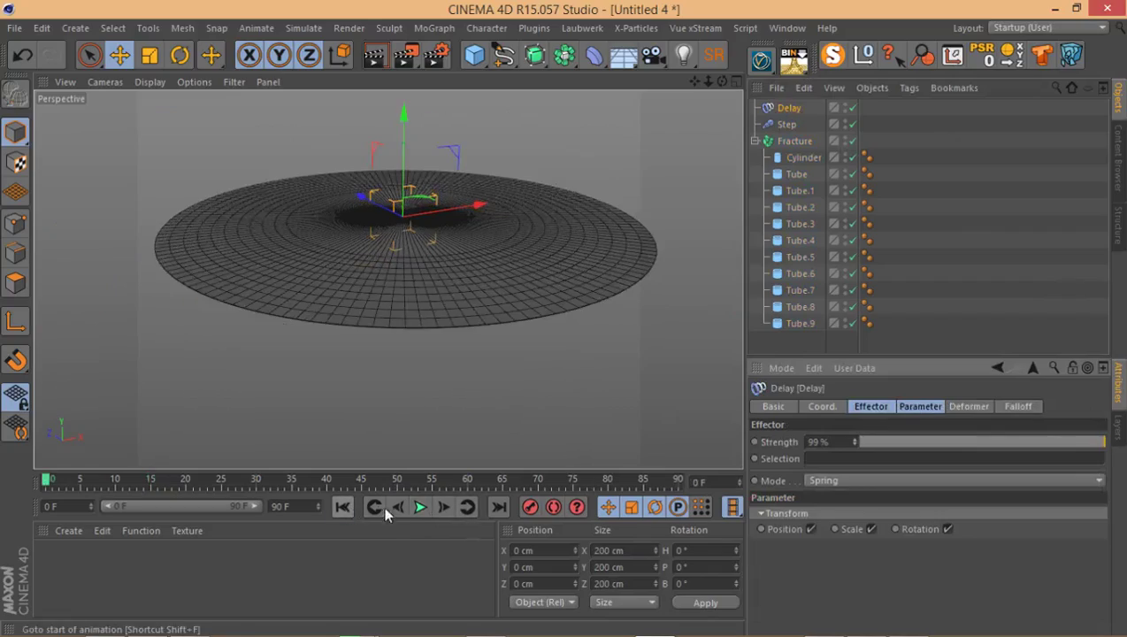
{"action": "left_click", "coordinate": [419, 508]}
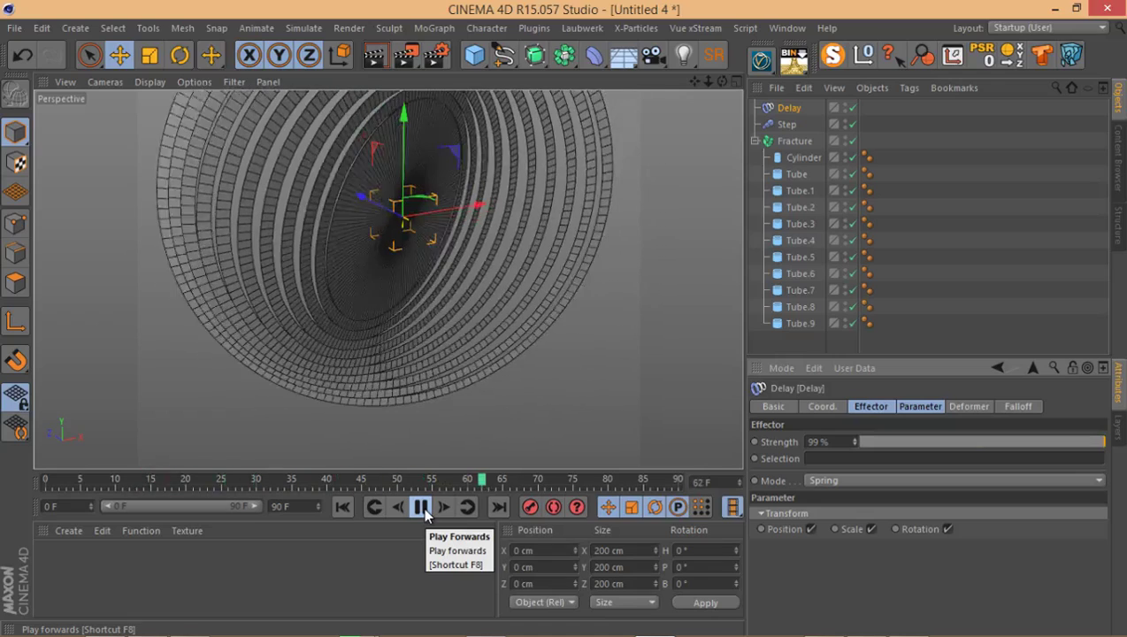
{"action": "left_click", "coordinate": [422, 510]}
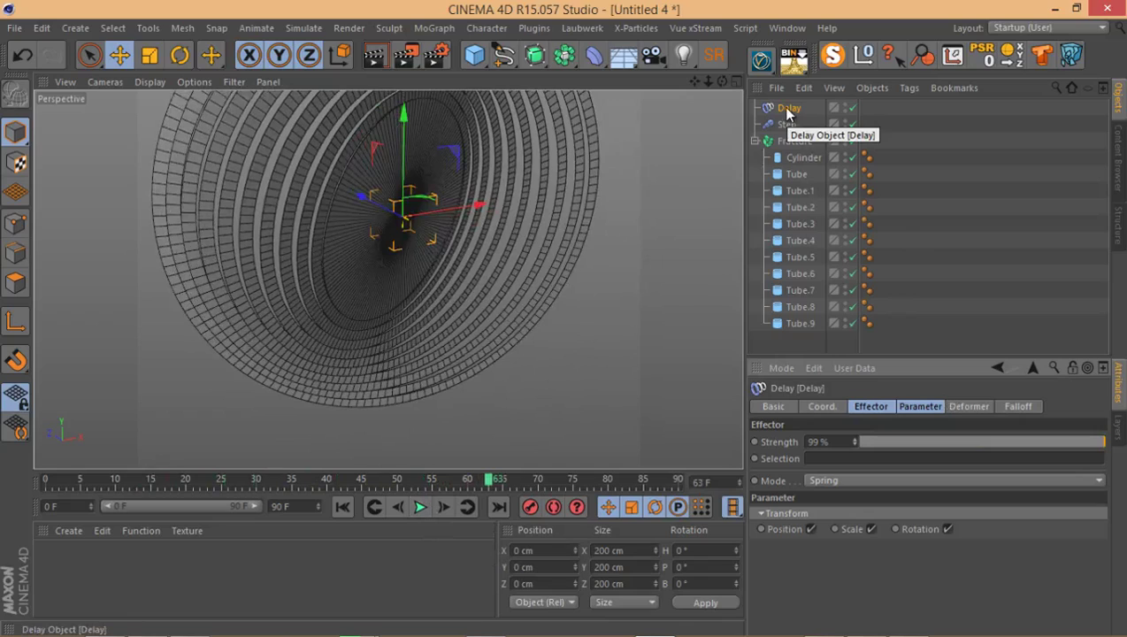
Delete the Delay effector and add the Über Delay plugin object in its place
{"action": "key", "text": "Delete"}
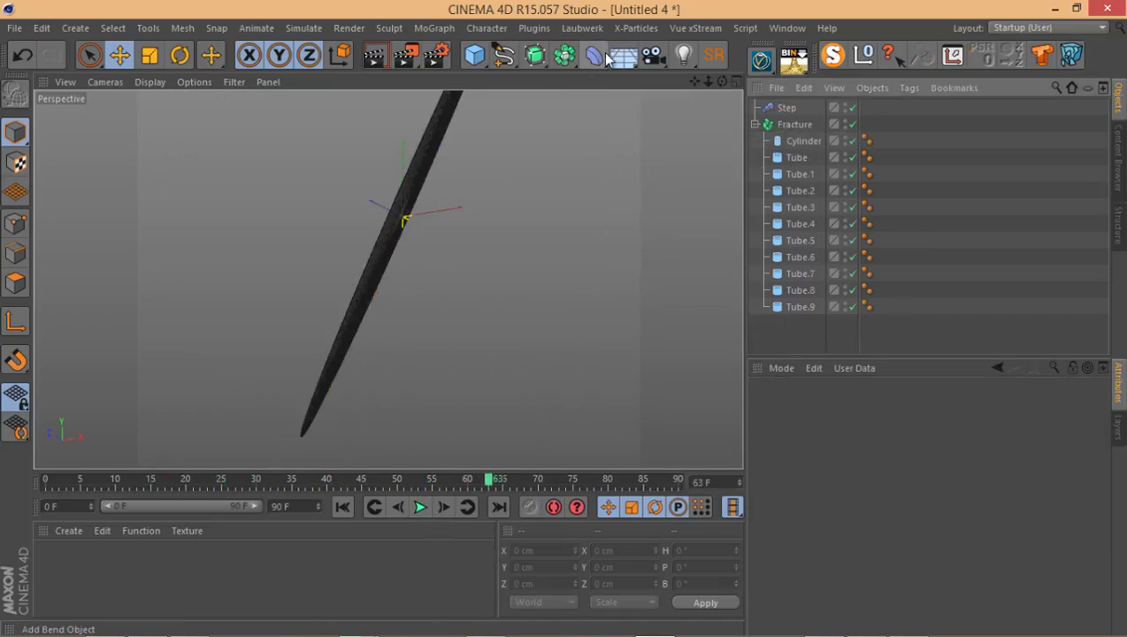
{"action": "left_click", "coordinate": [533, 29]}
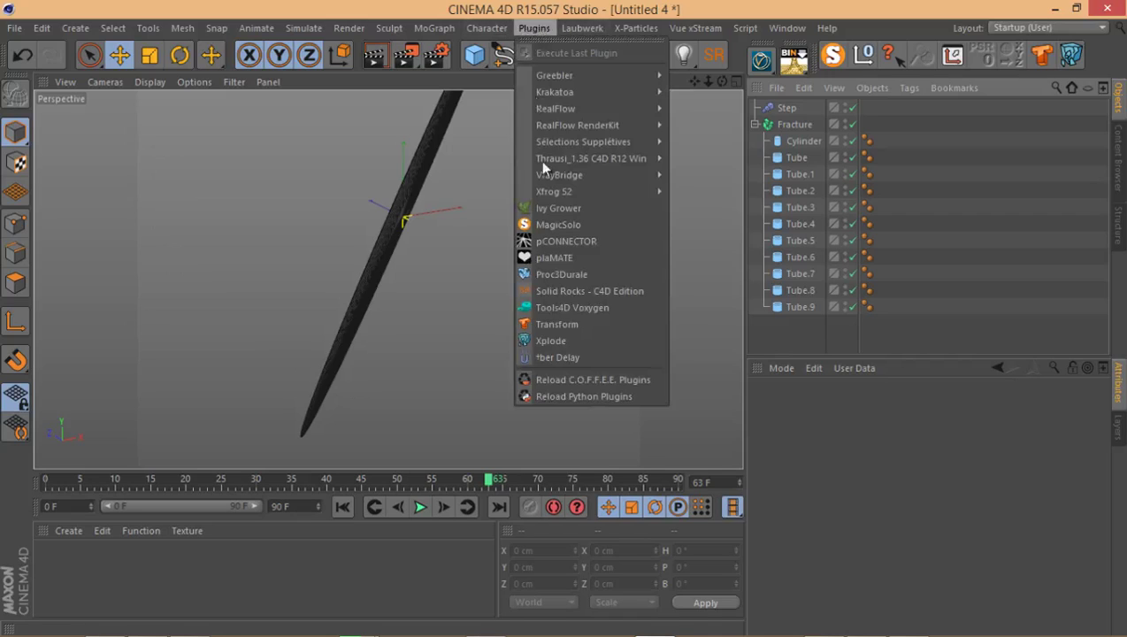
{"action": "left_click", "coordinate": [616, 359]}
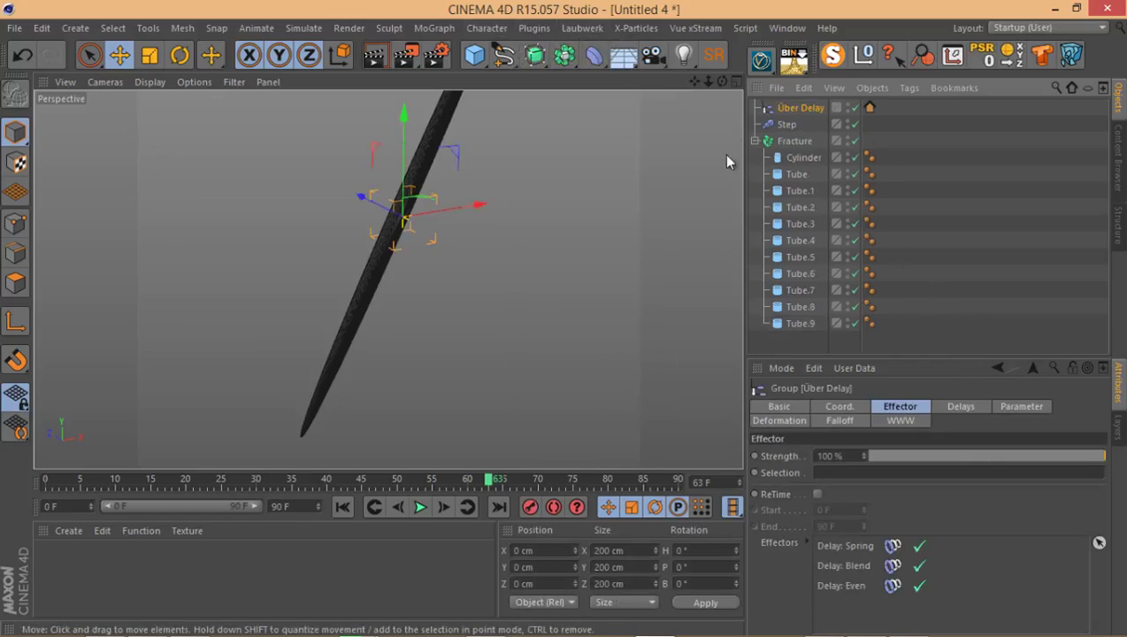
Add a MoGraph Delay effector and show its available modes for comparison
{"action": "left_click", "coordinate": [434, 27]}
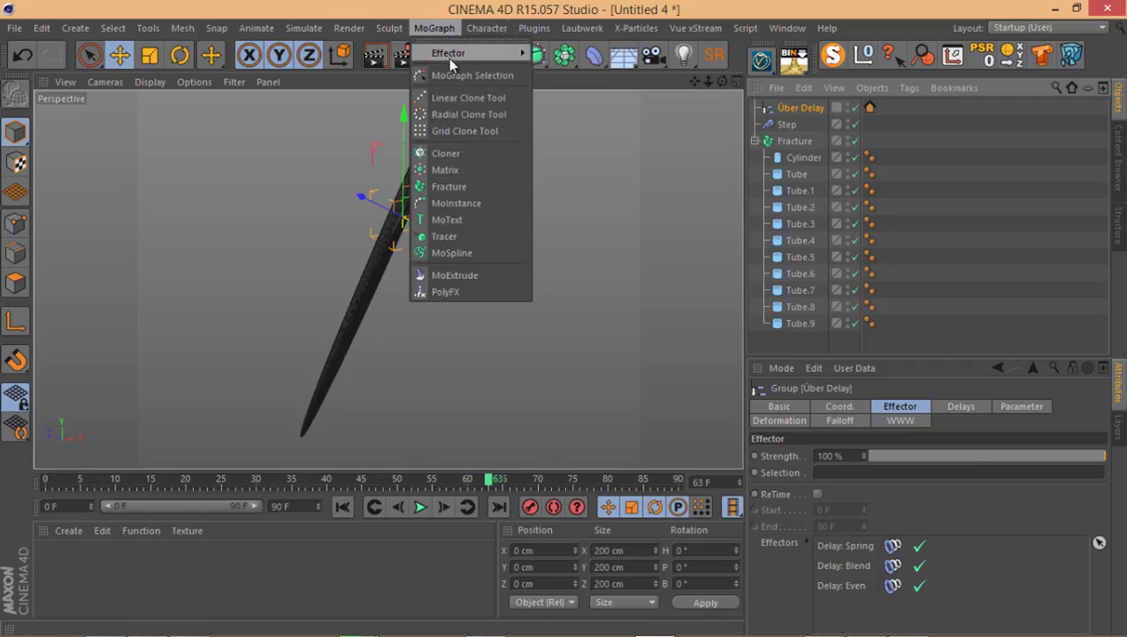
{"action": "mouse_move", "coordinate": [448, 55]}
{"action": "left_click", "coordinate": [572, 116]}
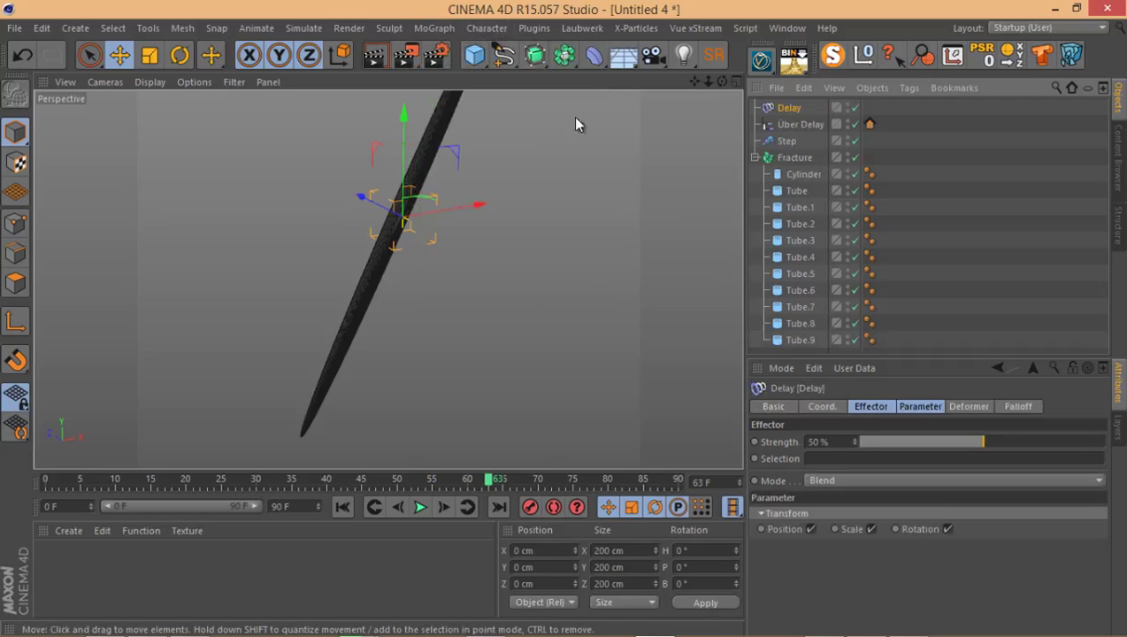
{"action": "left_click", "coordinate": [816, 484]}
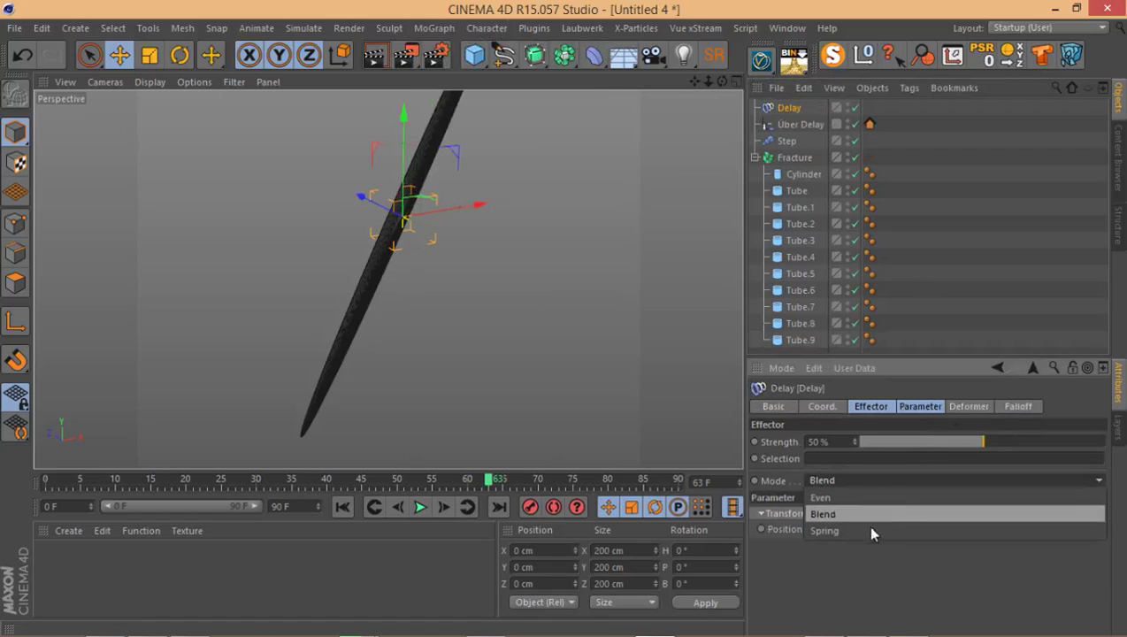
Set the Über Delay's Spring Strength to 74%, Blend Strength to 28% and Even Strength to 87%
{"action": "left_click", "coordinate": [796, 125]}
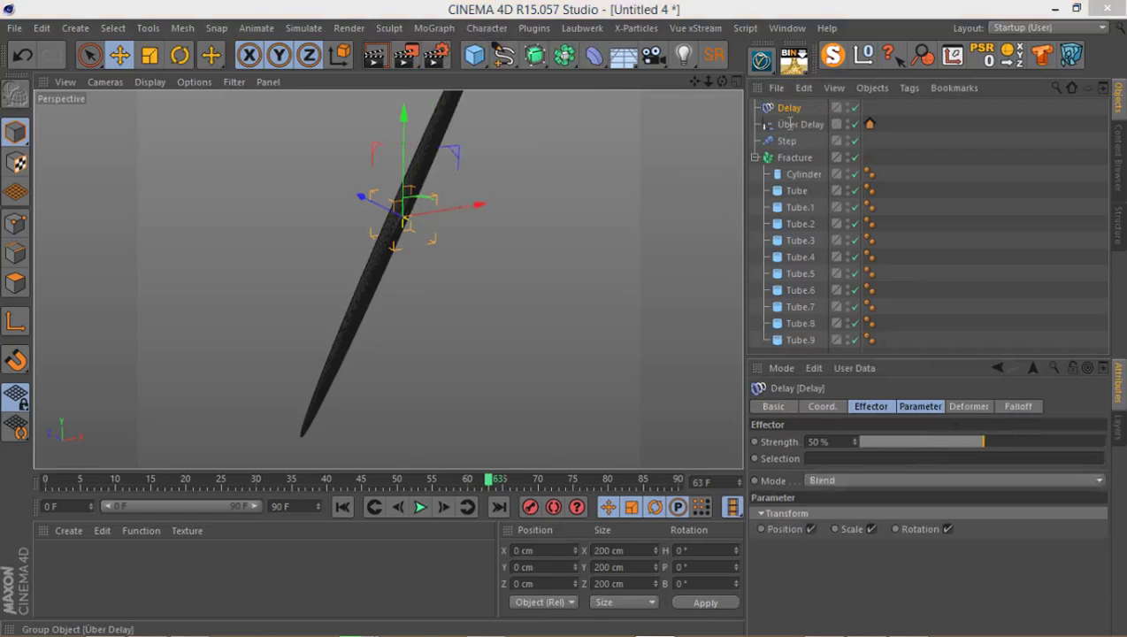
{"action": "key", "text": "Return"}
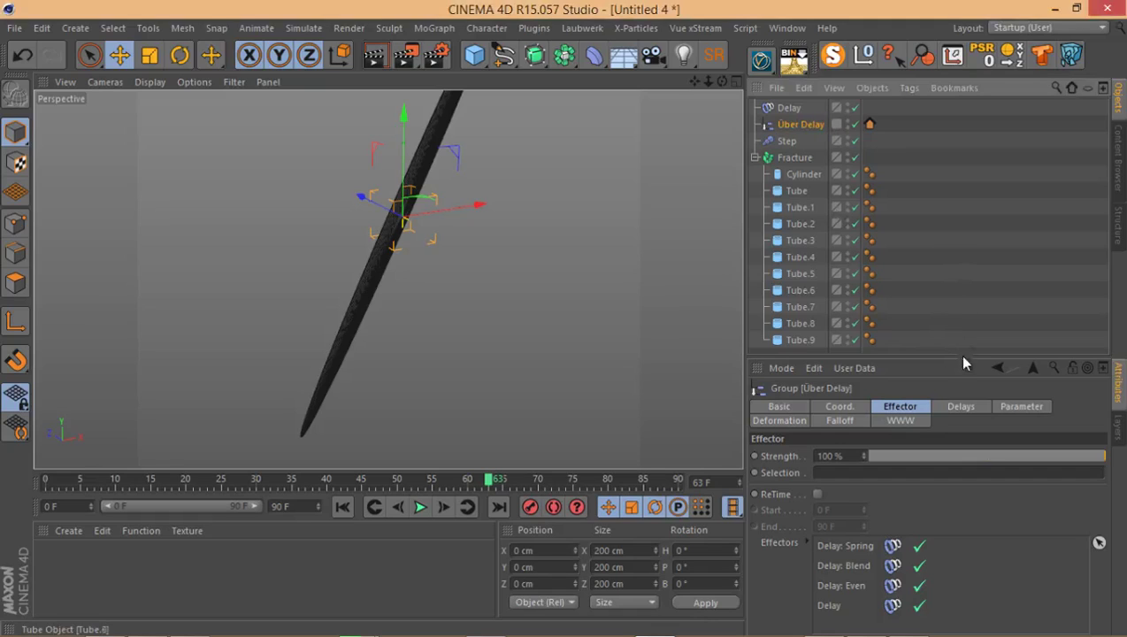
{"action": "left_click", "coordinate": [947, 412]}
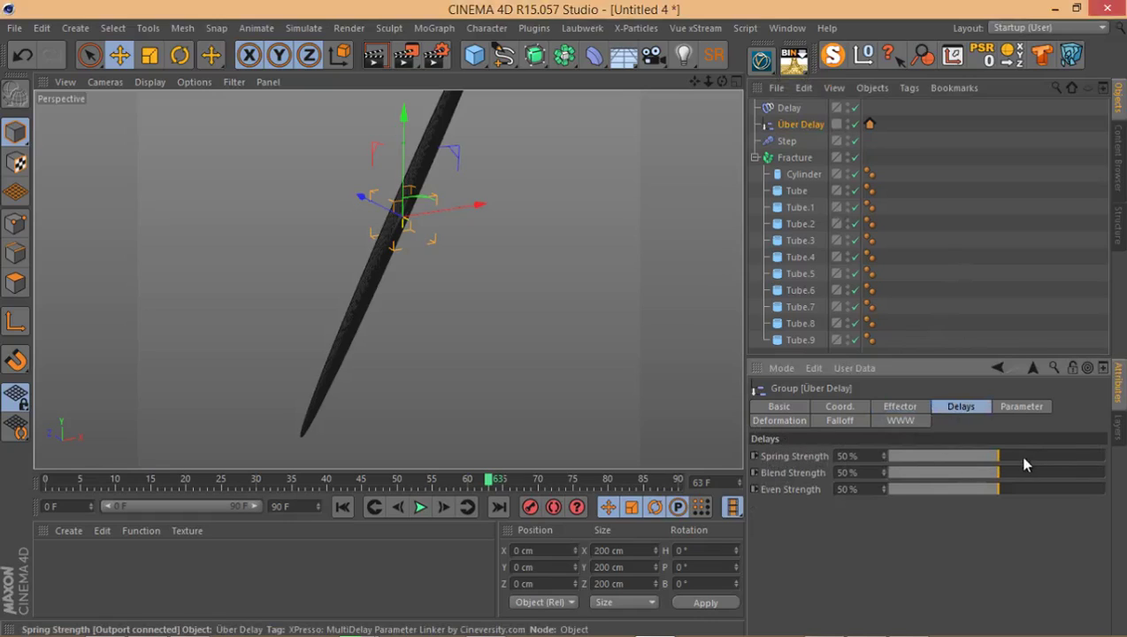
{"action": "left_click_drag", "start_coordinate": [989, 470], "coordinate": [1072, 489]}
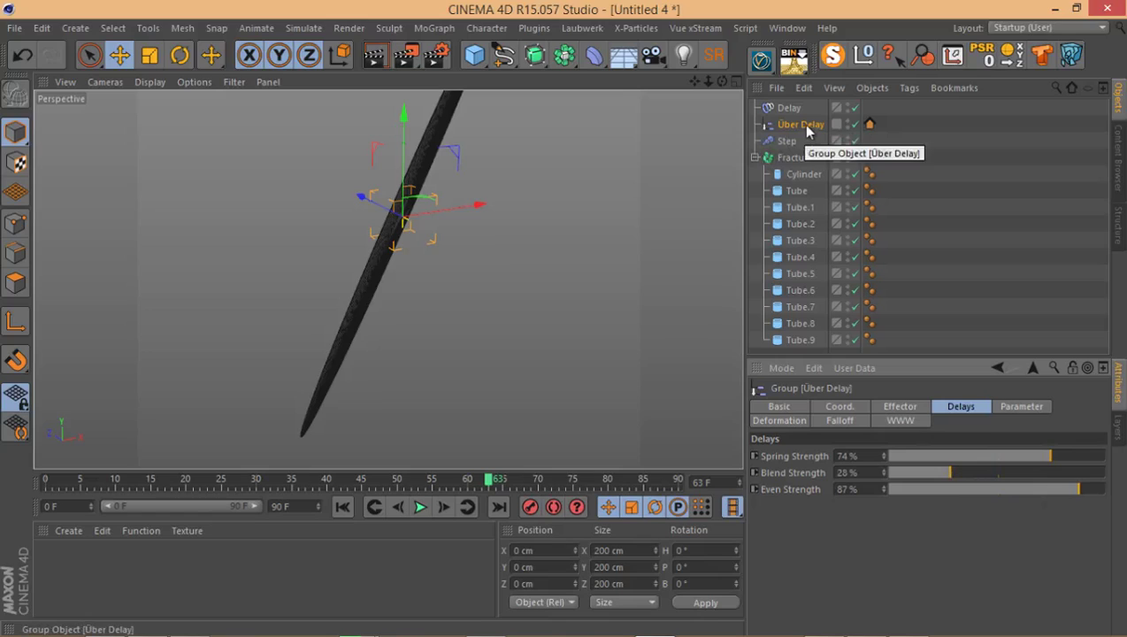
Examine the Über Delay's web address tag, credits, deformation setting and transform parameters
{"action": "left_click", "coordinate": [870, 125]}
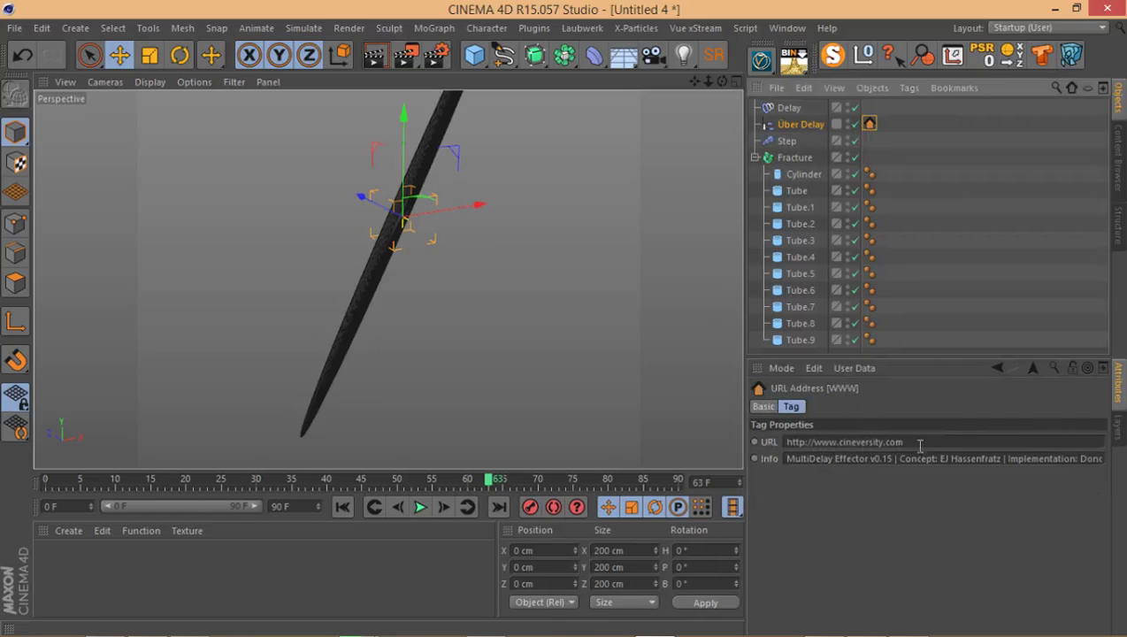
{"action": "left_click", "coordinate": [803, 126]}
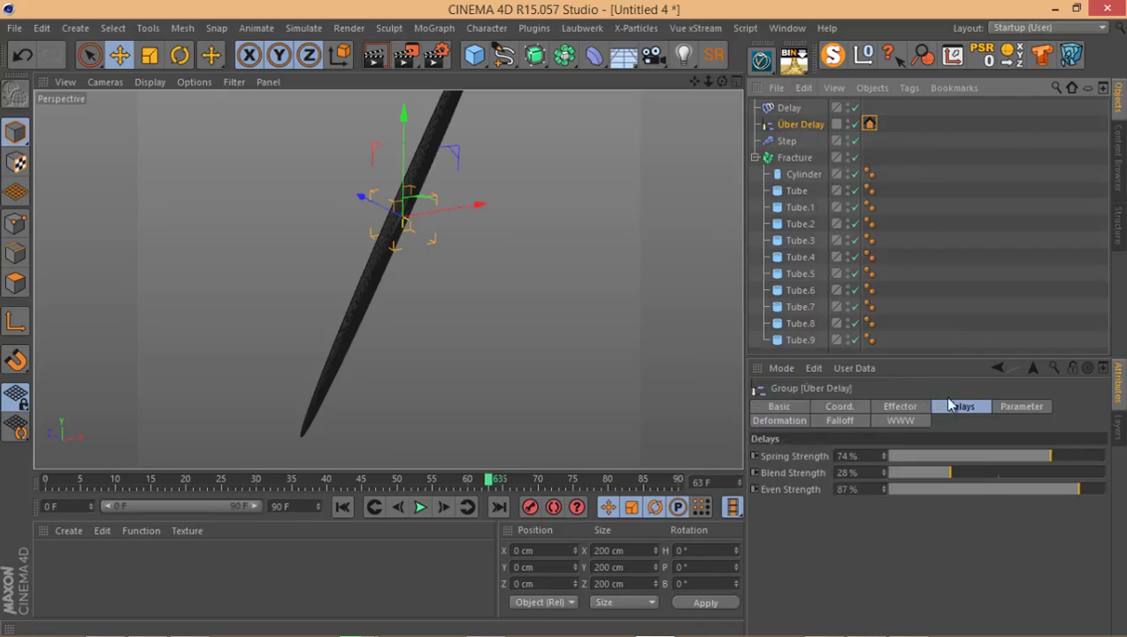
{"action": "left_click", "coordinate": [776, 407]}
{"action": "left_click", "coordinate": [769, 421]}
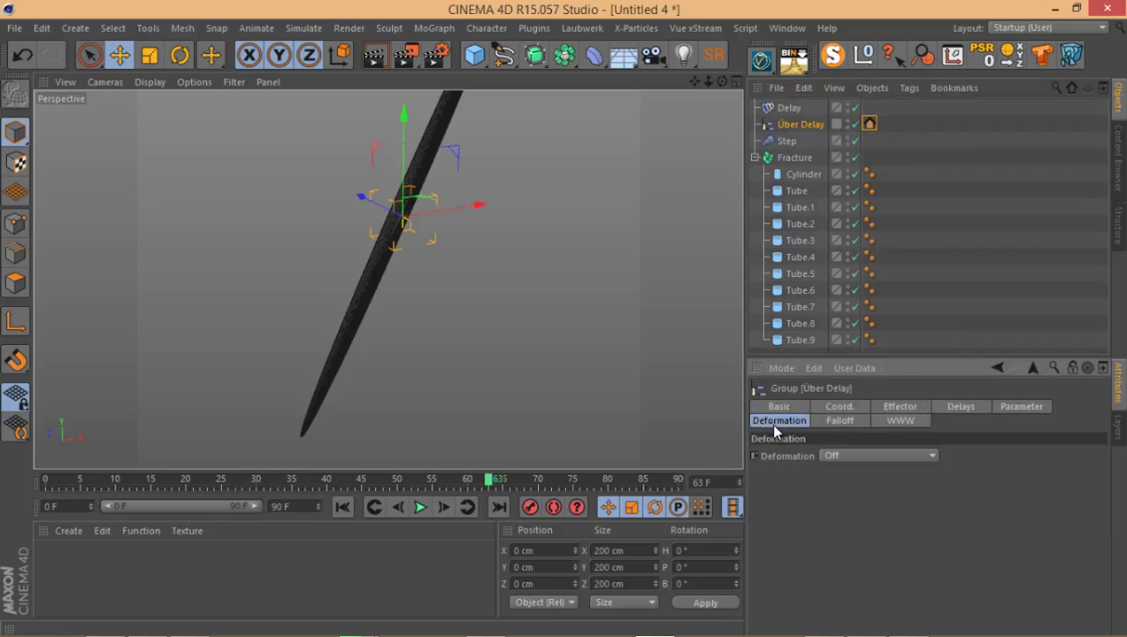
{"action": "left_click", "coordinate": [898, 422]}
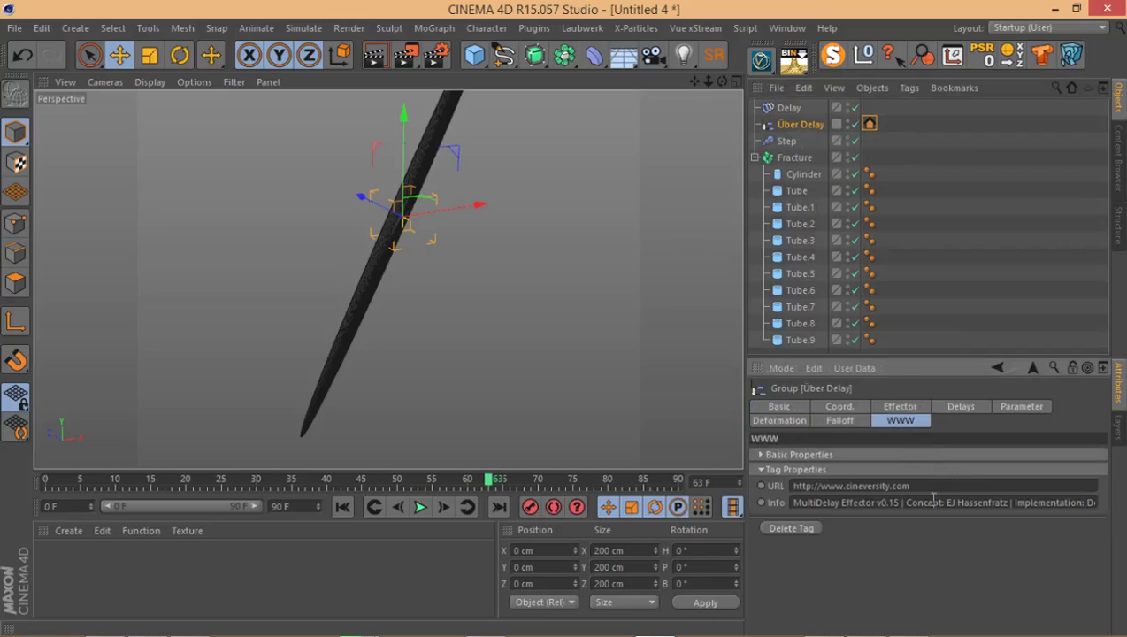
{"action": "left_click_drag", "start_coordinate": [1034, 506], "coordinate": [1097, 504]}
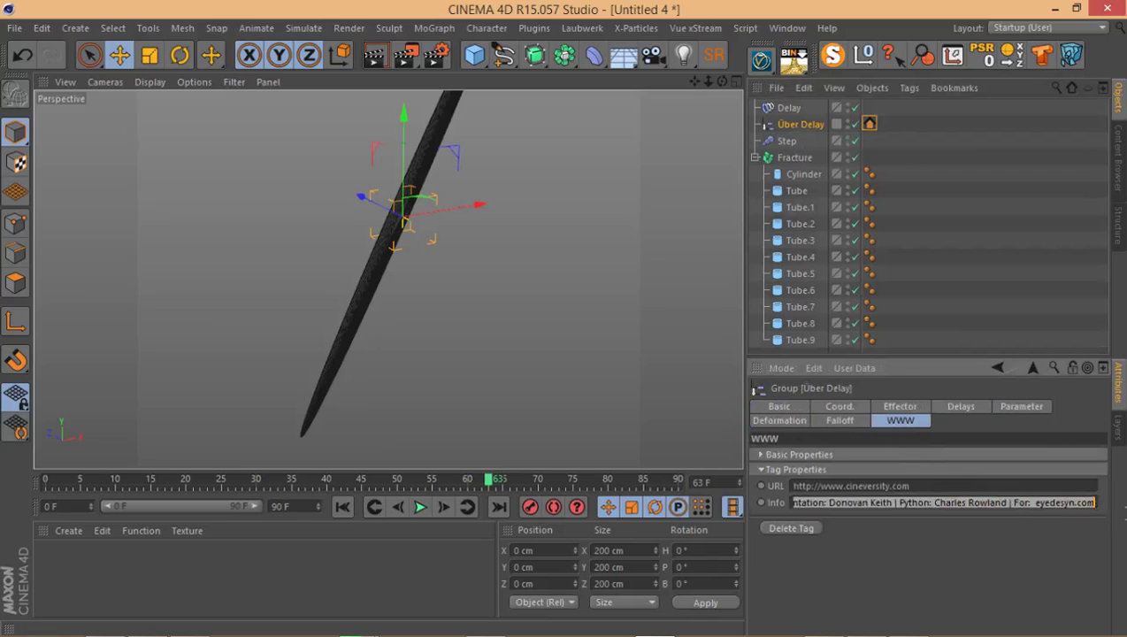
{"action": "left_click", "coordinate": [1059, 502]}
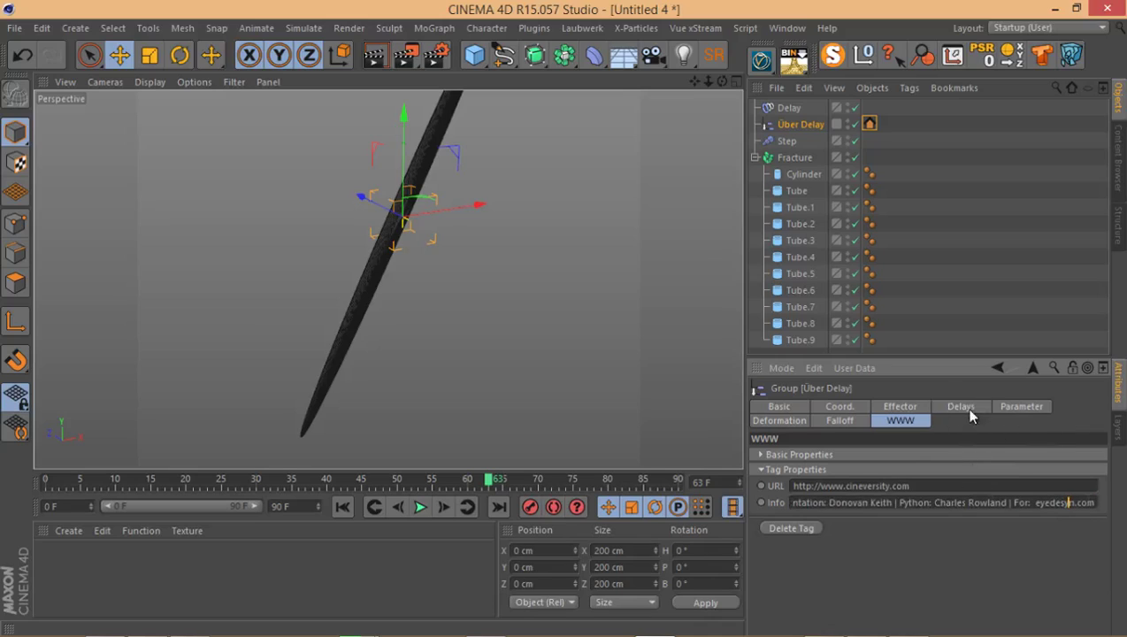
{"action": "left_click", "coordinate": [1013, 408]}
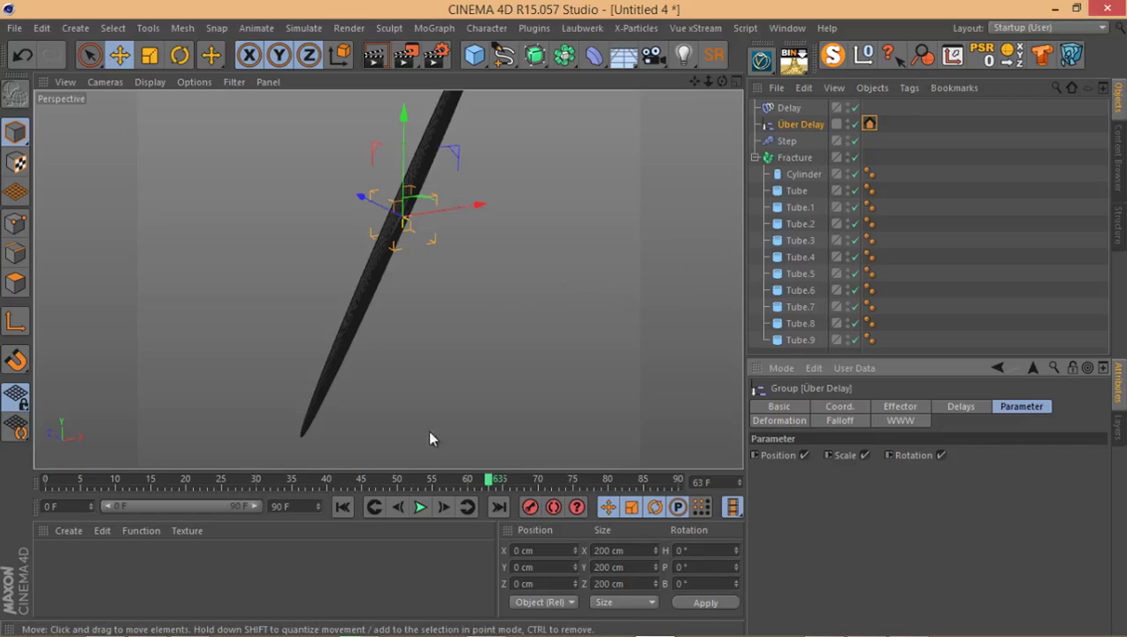
Switch to the MydDesigns folder in File Explorer and open aGift.mp4 full screen in Windows Media Player
{"action": "mouse_move", "coordinate": [89, 626]}
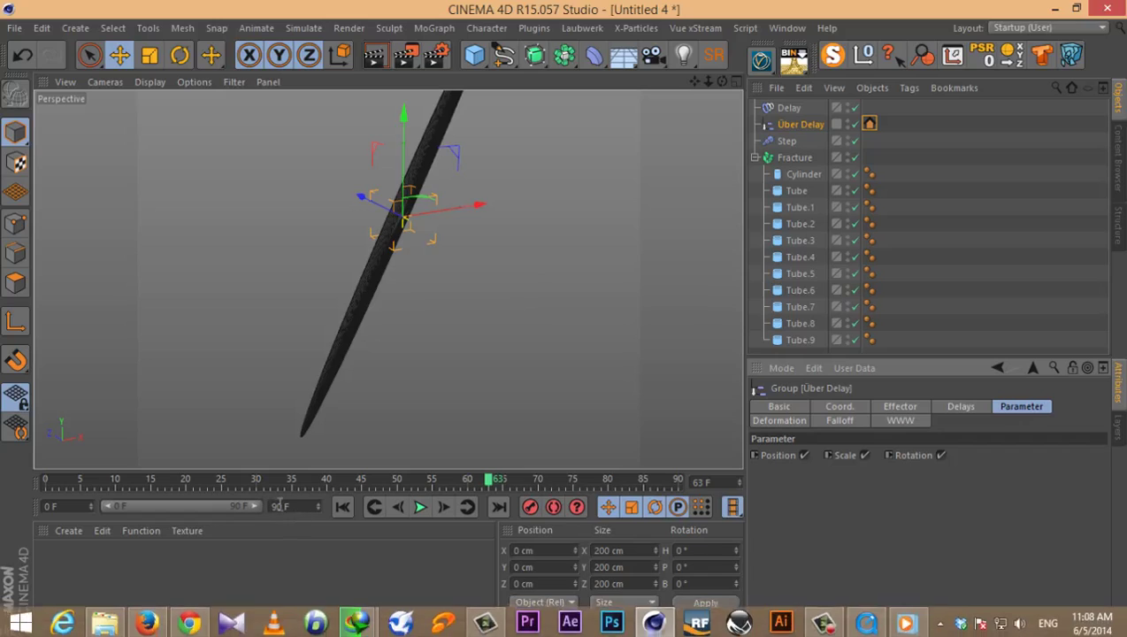
{"action": "left_click", "coordinate": [99, 623]}
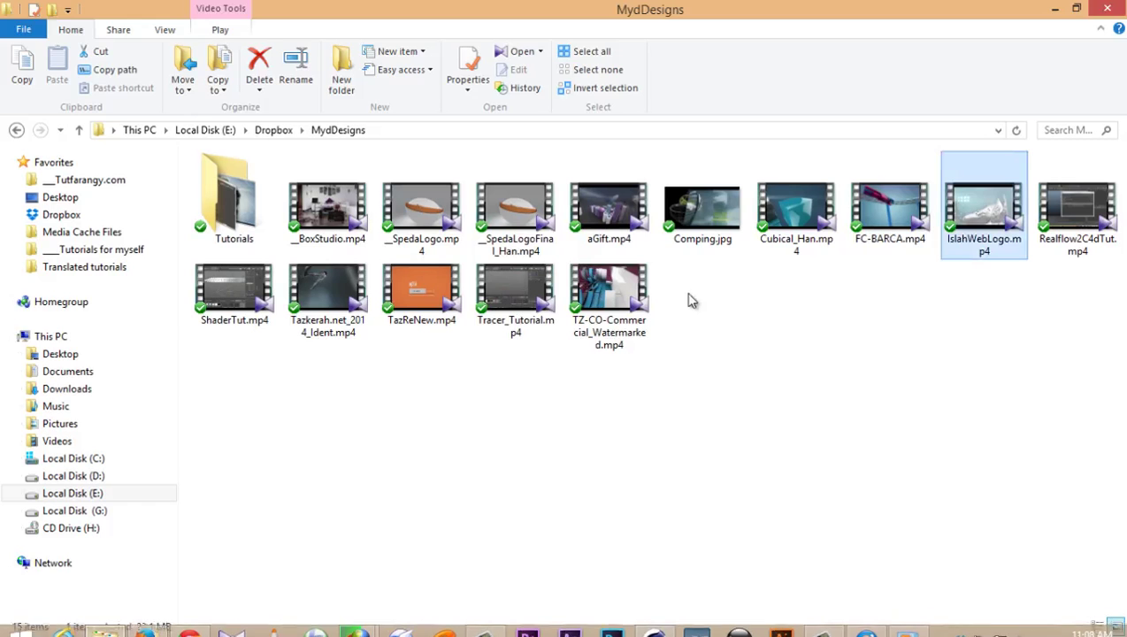
{"action": "right_click", "coordinate": [601, 215]}
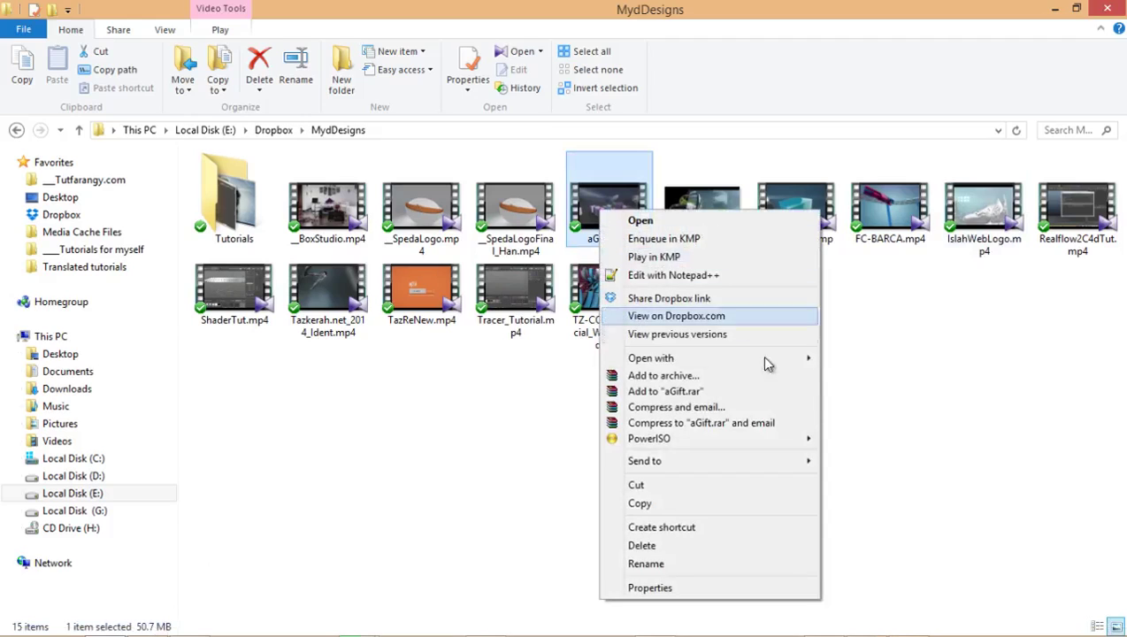
{"action": "mouse_move", "coordinate": [754, 358]}
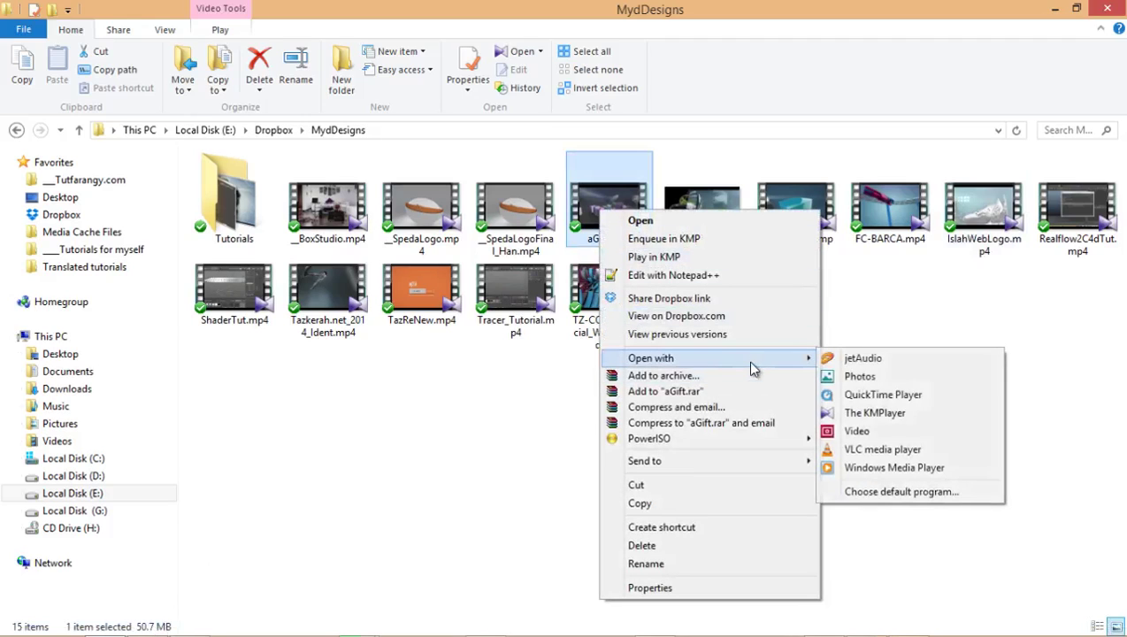
{"action": "left_click", "coordinate": [895, 467]}
{"action": "double_click", "coordinate": [597, 289]}
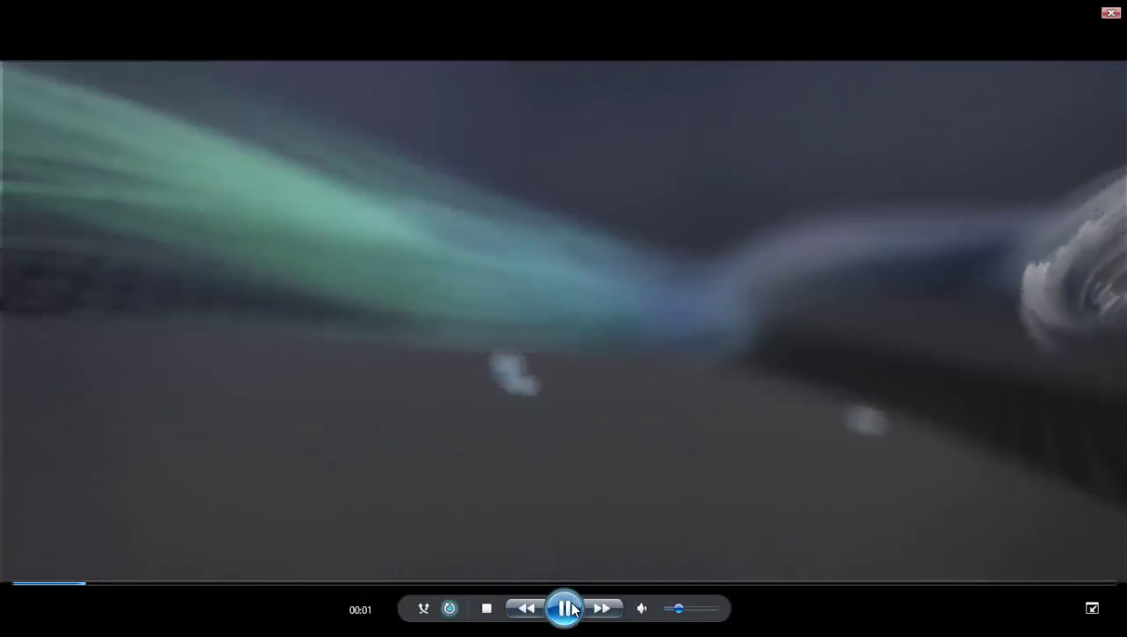
Pause the aGift video, rewind it to near its beginning and play it through to the title
{"action": "left_click", "coordinate": [478, 377]}
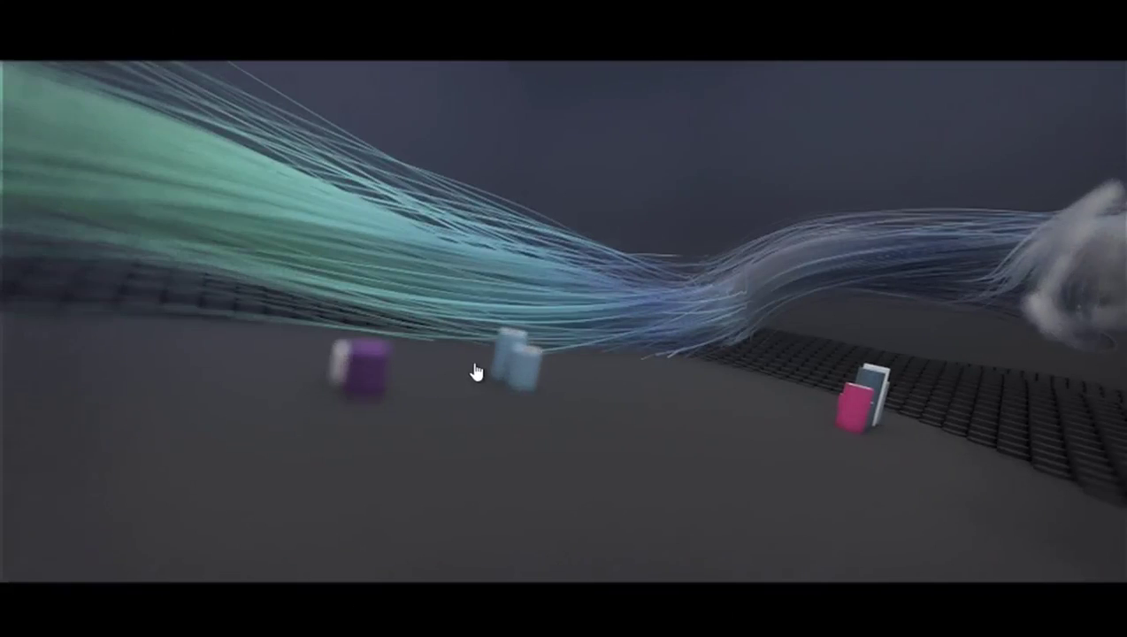
{"action": "mouse_move", "coordinate": [223, 515]}
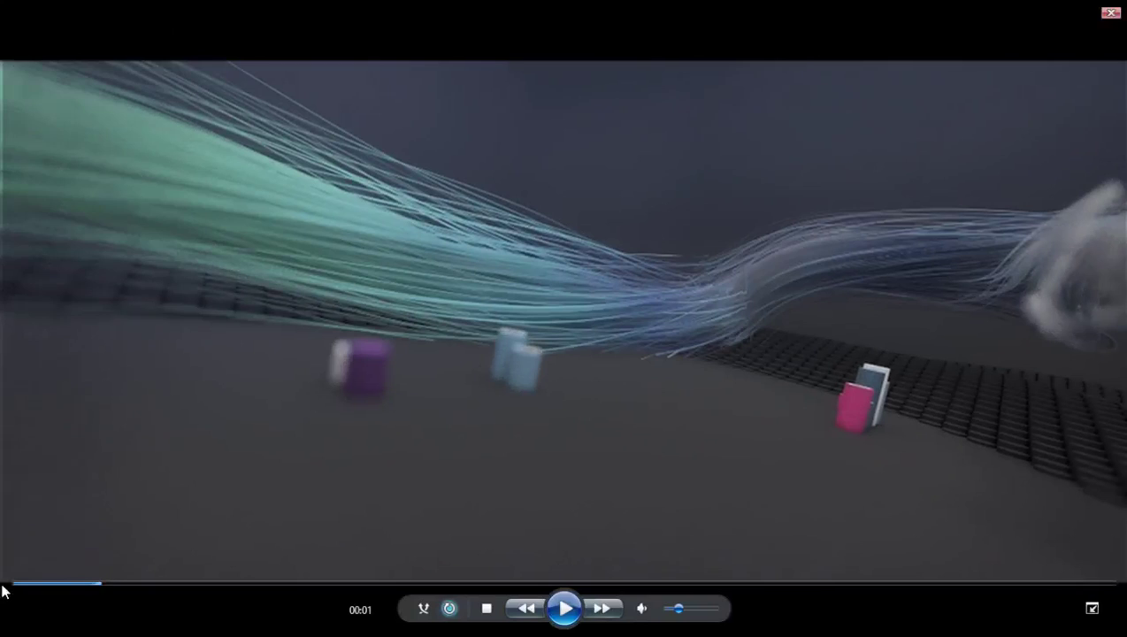
{"action": "left_click", "coordinate": [27, 584]}
{"action": "left_click", "coordinate": [545, 615]}
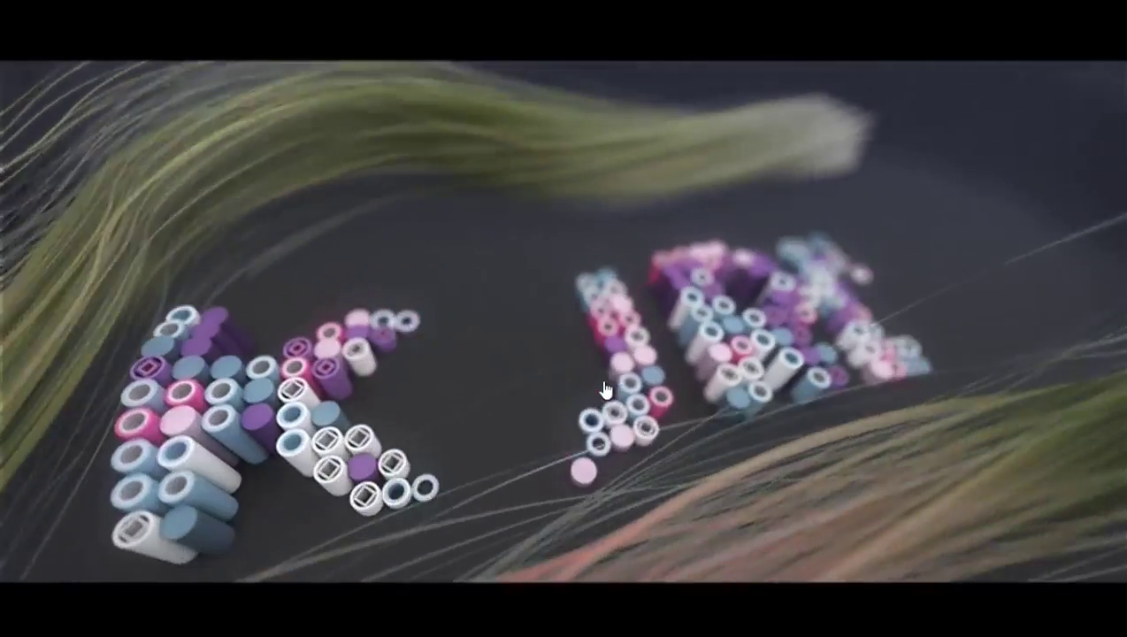
{"action": "mouse_move", "coordinate": [635, 571]}
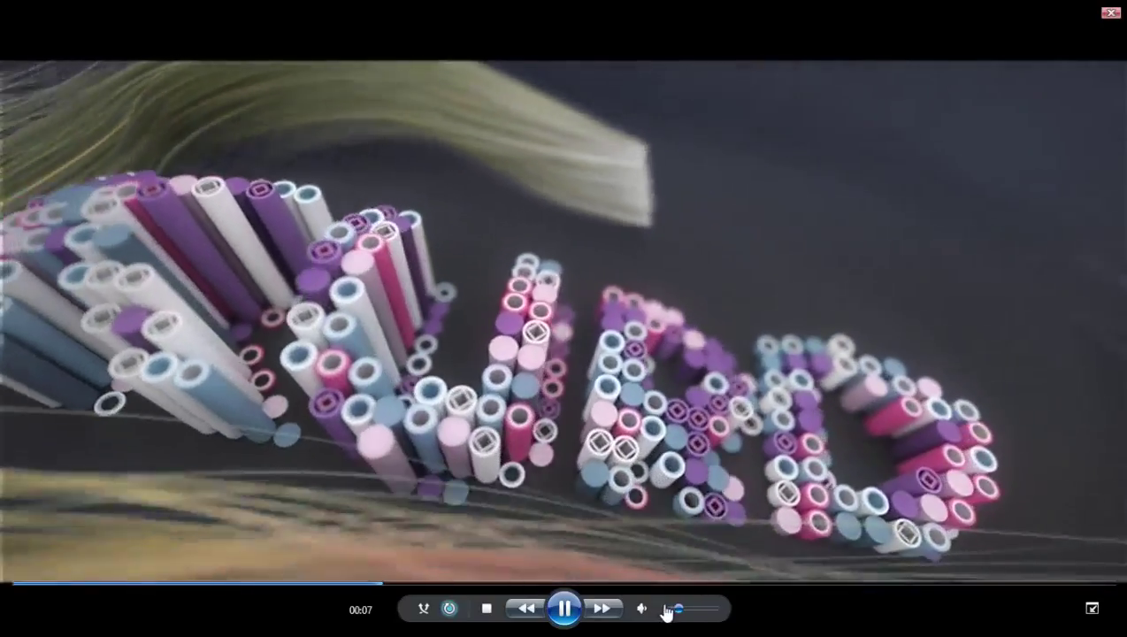
{"action": "mouse_move", "coordinate": [674, 618]}
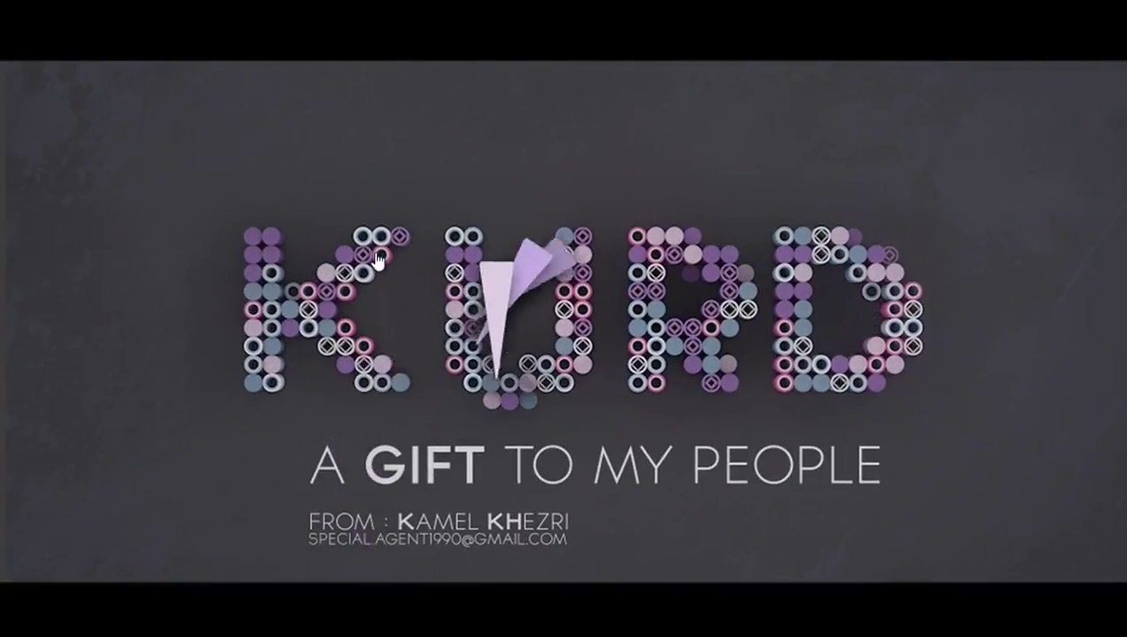
Take the aGift video out of full screen, reposition the player window and watch the ending
{"action": "double_click", "coordinate": [453, 292]}
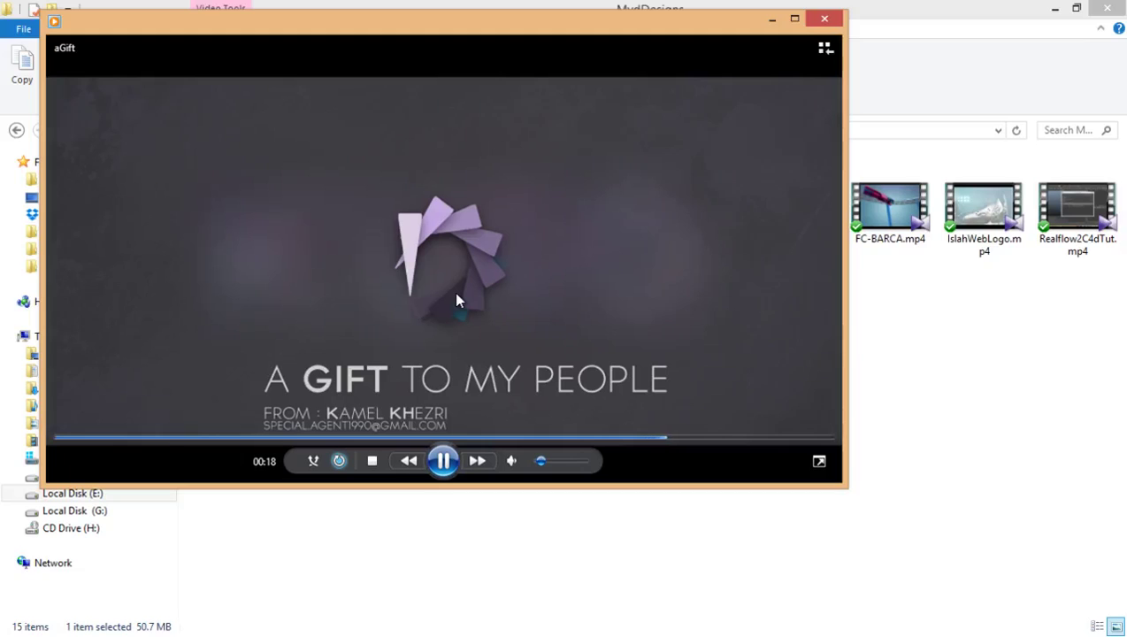
{"action": "left_click_drag", "start_coordinate": [576, 30], "coordinate": [655, 65]}
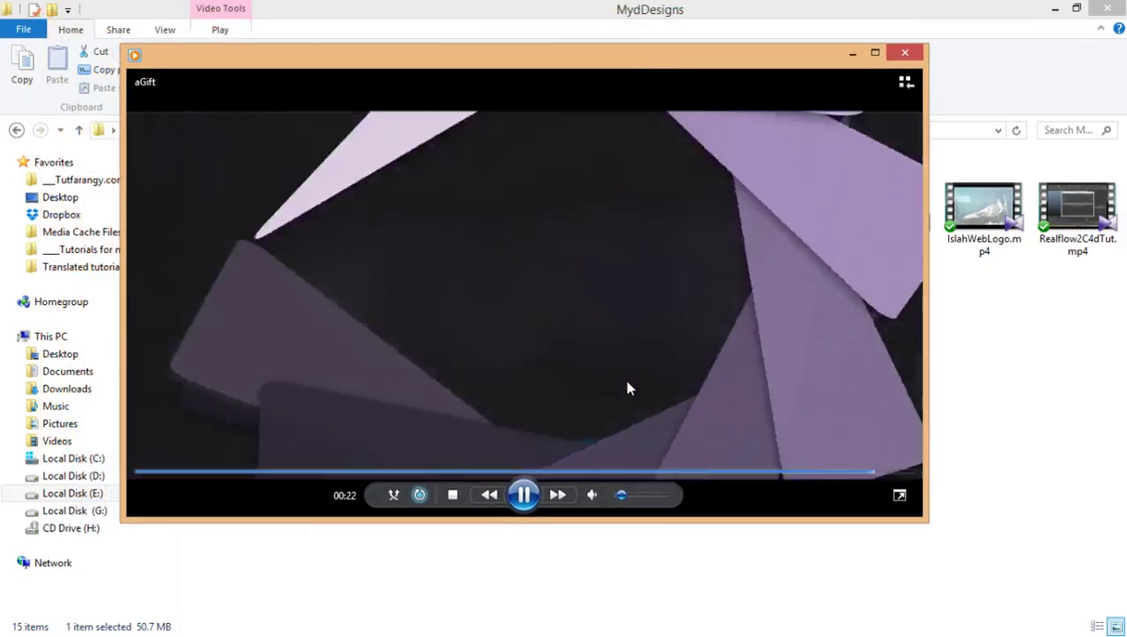
{"action": "double_click", "coordinate": [629, 388]}
{"action": "double_click", "coordinate": [613, 340]}
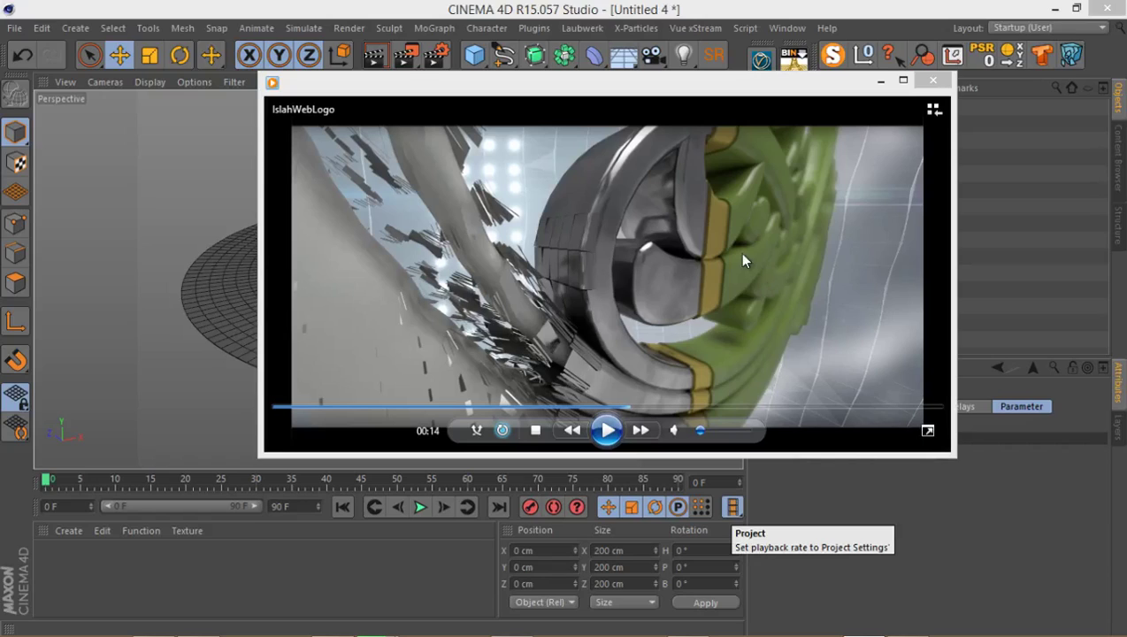
Play the IslahWebLogo reference video from 14 seconds, rewind to replay its ring animation, and close the player
{"action": "left_click", "coordinate": [607, 430]}
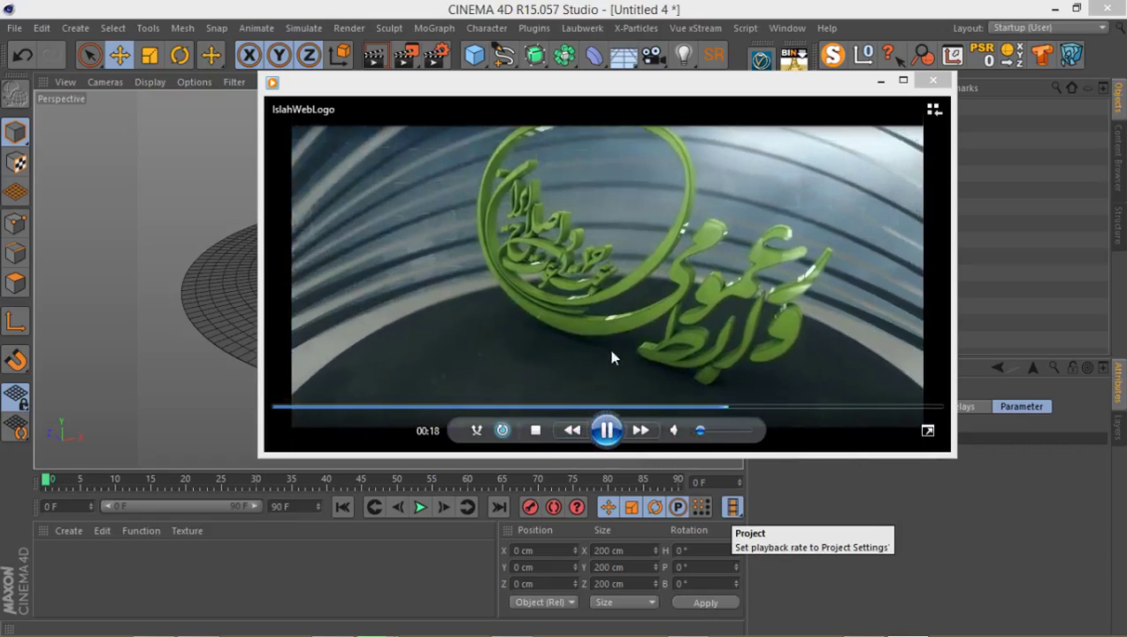
{"action": "left_click", "coordinate": [560, 350]}
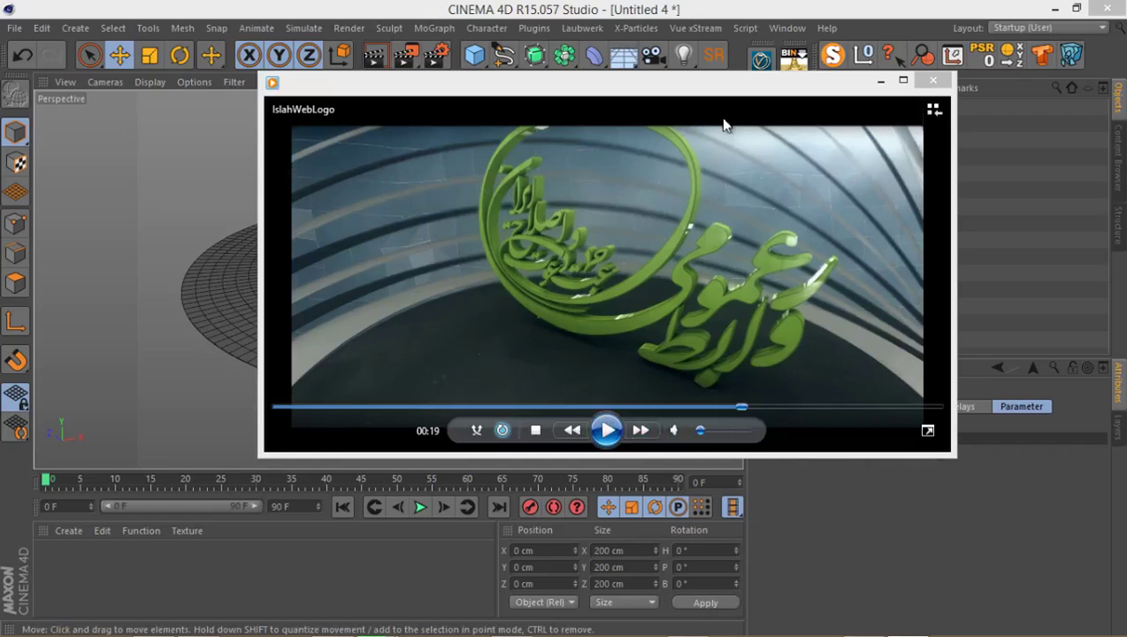
{"action": "left_click_drag", "start_coordinate": [728, 100], "coordinate": [779, 113]}
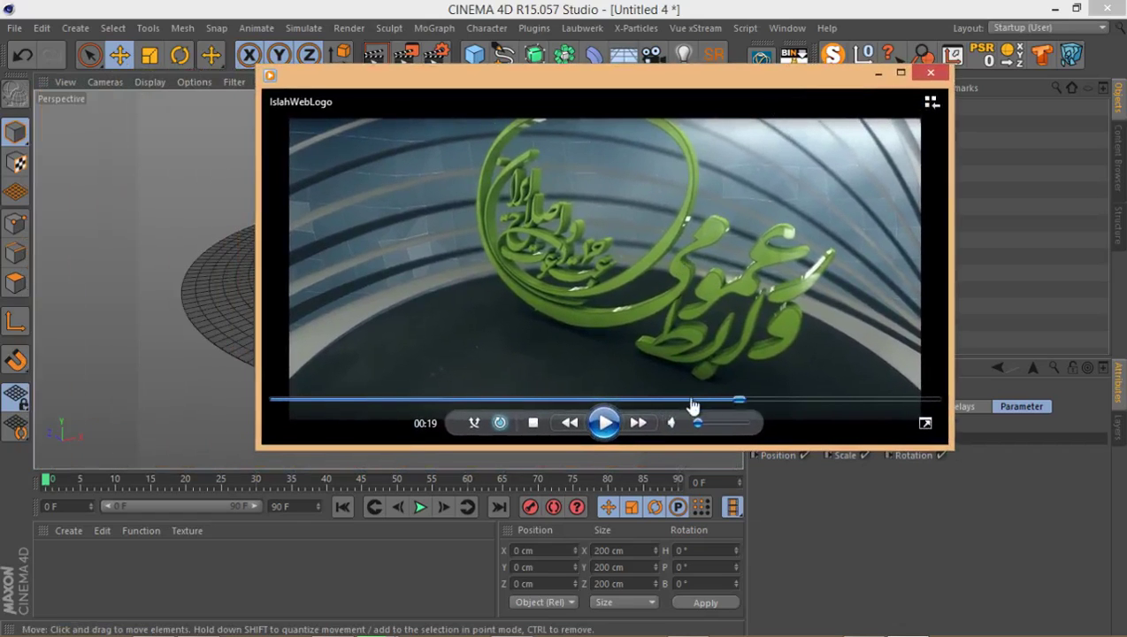
{"action": "left_click_drag", "start_coordinate": [693, 405], "coordinate": [623, 405]}
{"action": "left_click", "coordinate": [605, 423]}
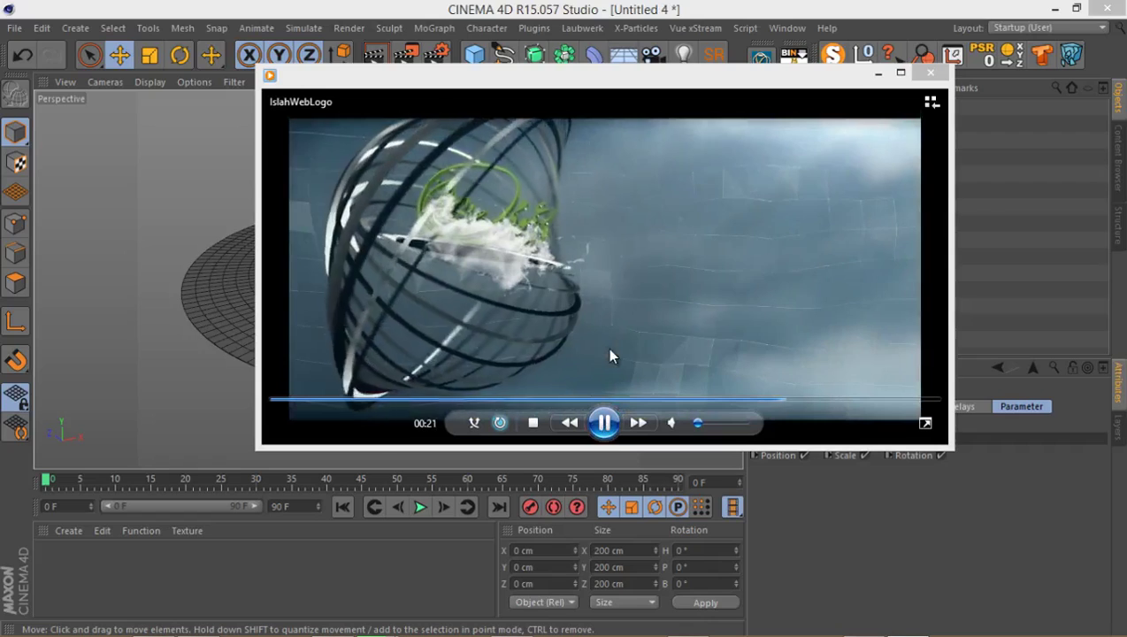
{"action": "left_click", "coordinate": [930, 74]}
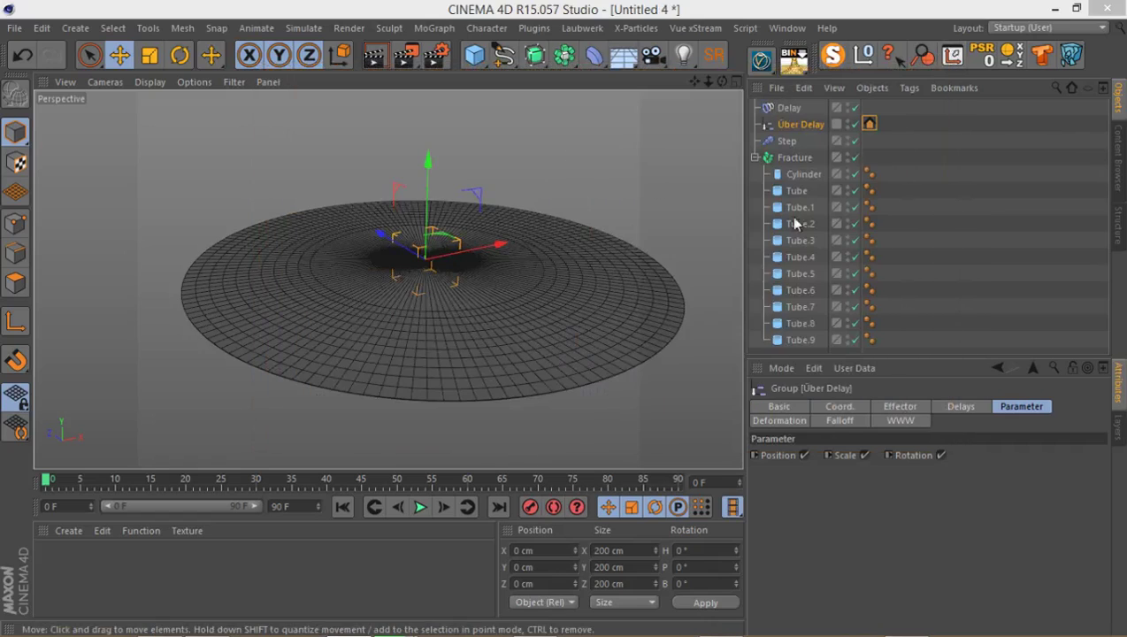
Add a 200 cm cube at the centre of the disc and convert it to an editable polygon object
{"action": "left_click_drag", "start_coordinate": [944, 359], "coordinate": [944, 478]}
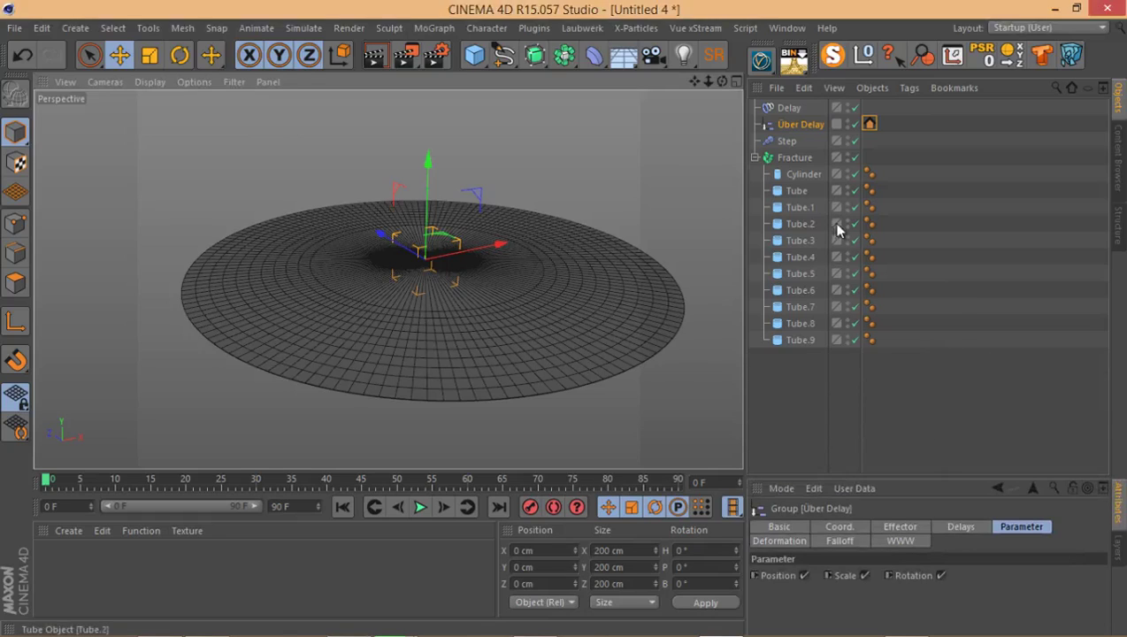
{"action": "left_click", "coordinate": [13, 29]}
{"action": "left_click", "coordinate": [431, 16]}
{"action": "left_click", "coordinate": [474, 62]}
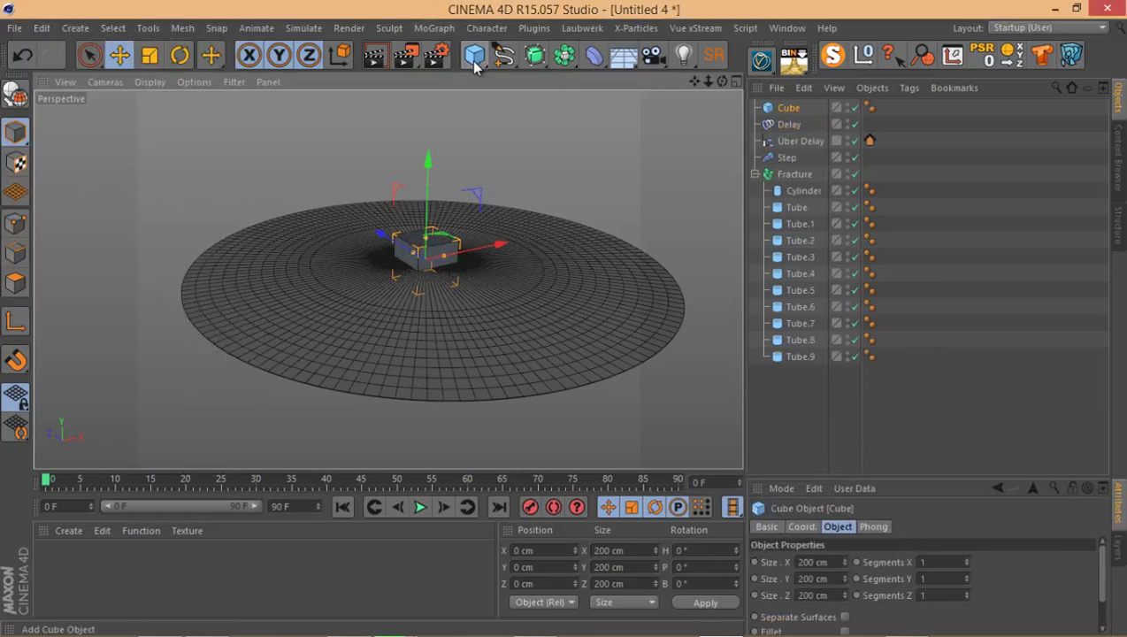
{"action": "scroll", "coordinate": [453, 259], "scroll_direction": "up", "scroll_amount": 5}
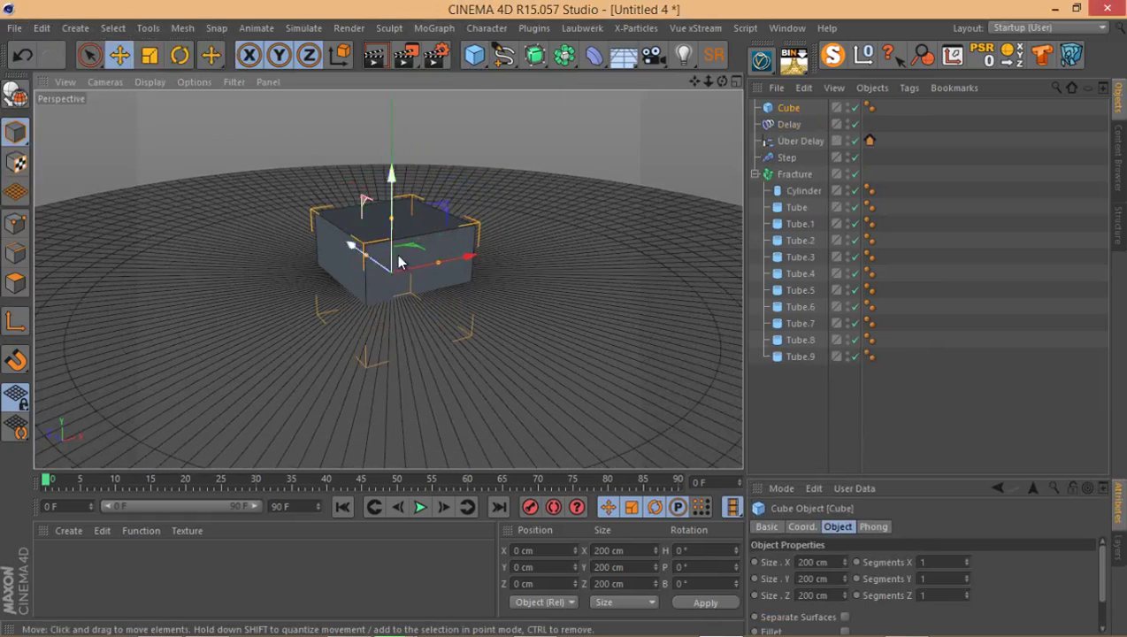
{"action": "middle_click", "coordinate": [398, 263]}
{"action": "middle_click", "coordinate": [465, 319]}
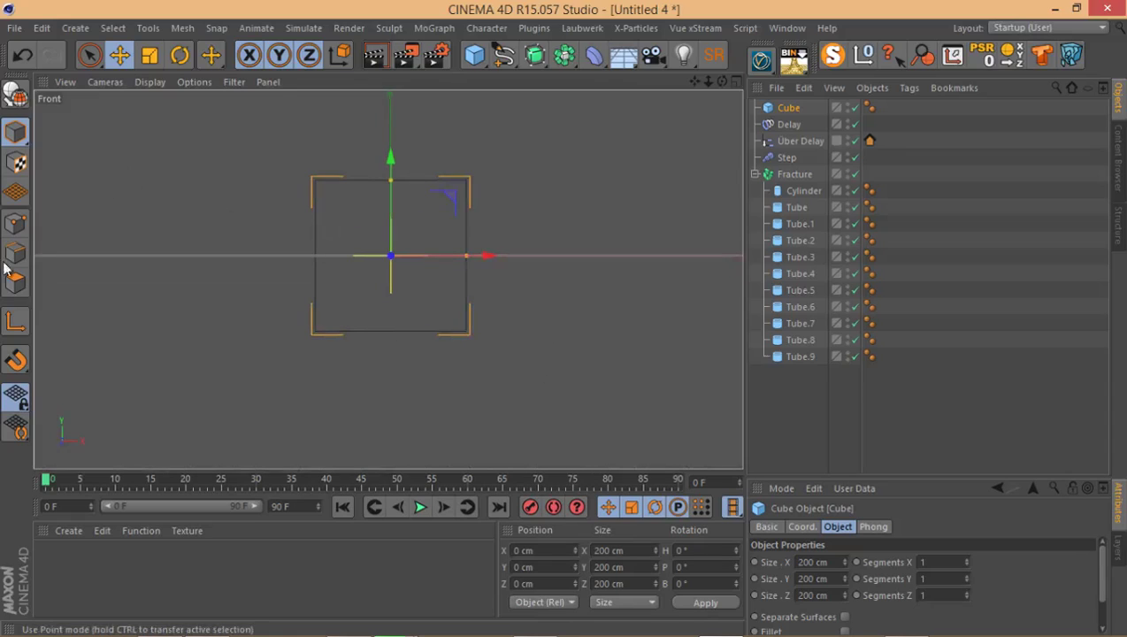
{"action": "left_click", "coordinate": [27, 98]}
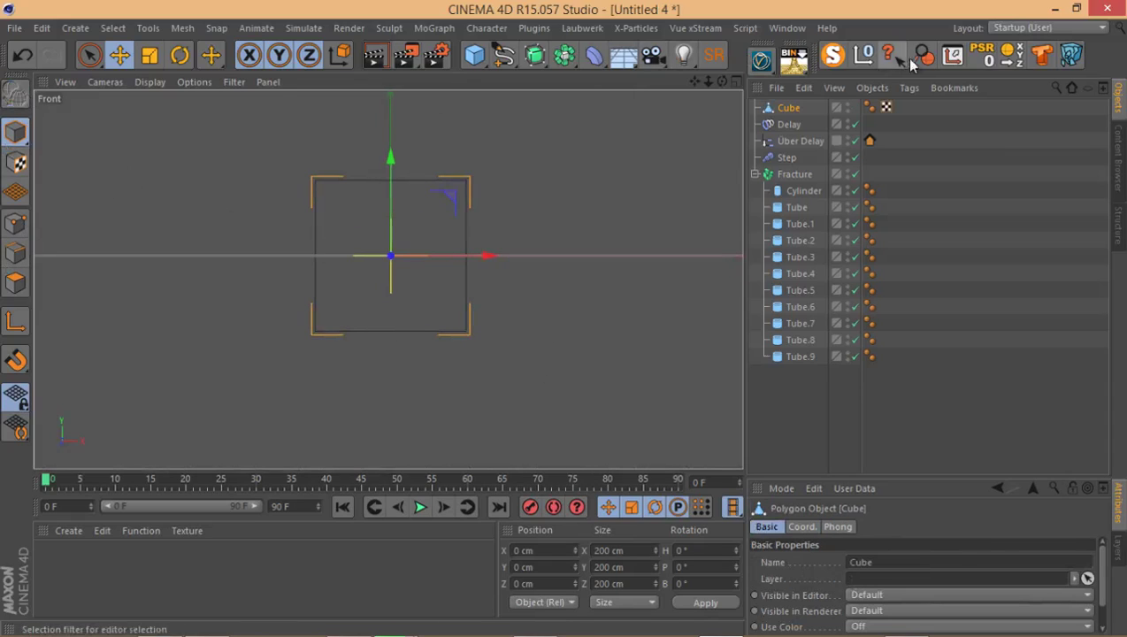
Move the cube's axis to its base using Axis Center with Y at -100%, and set its Y position to 0 cm
{"action": "left_click", "coordinate": [952, 57]}
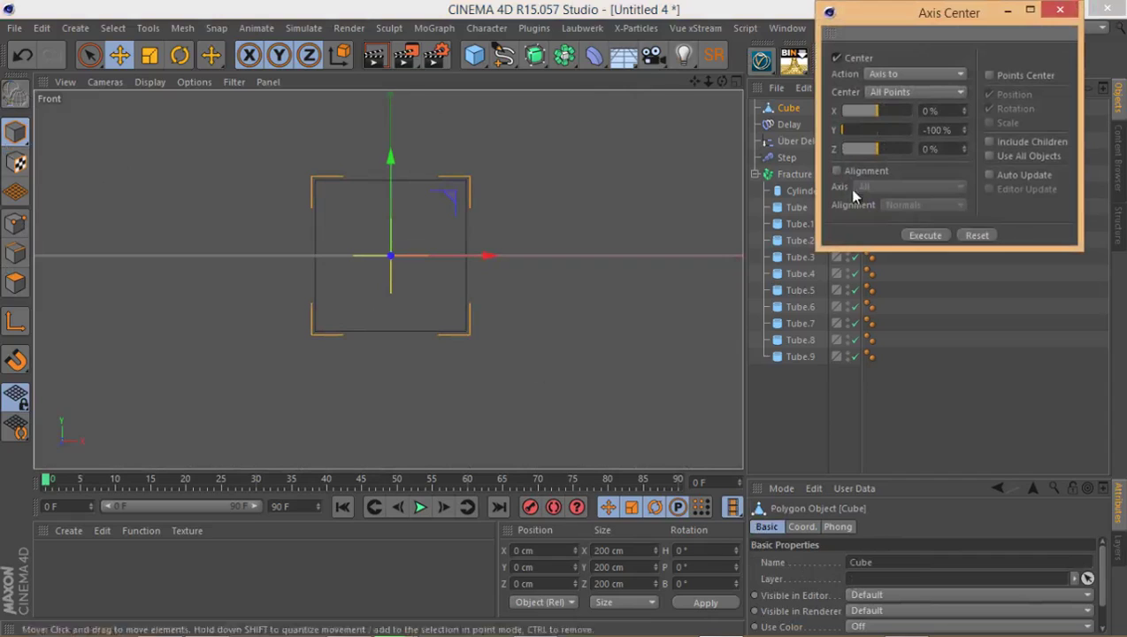
{"action": "left_click", "coordinate": [1059, 12]}
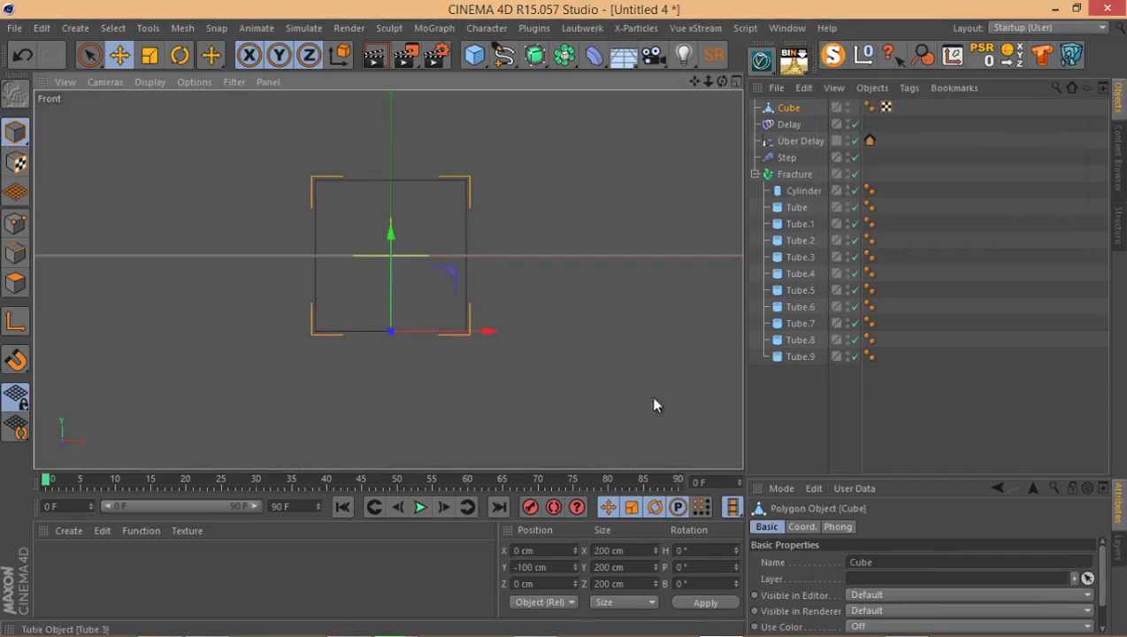
{"action": "double_click", "coordinate": [525, 567]}
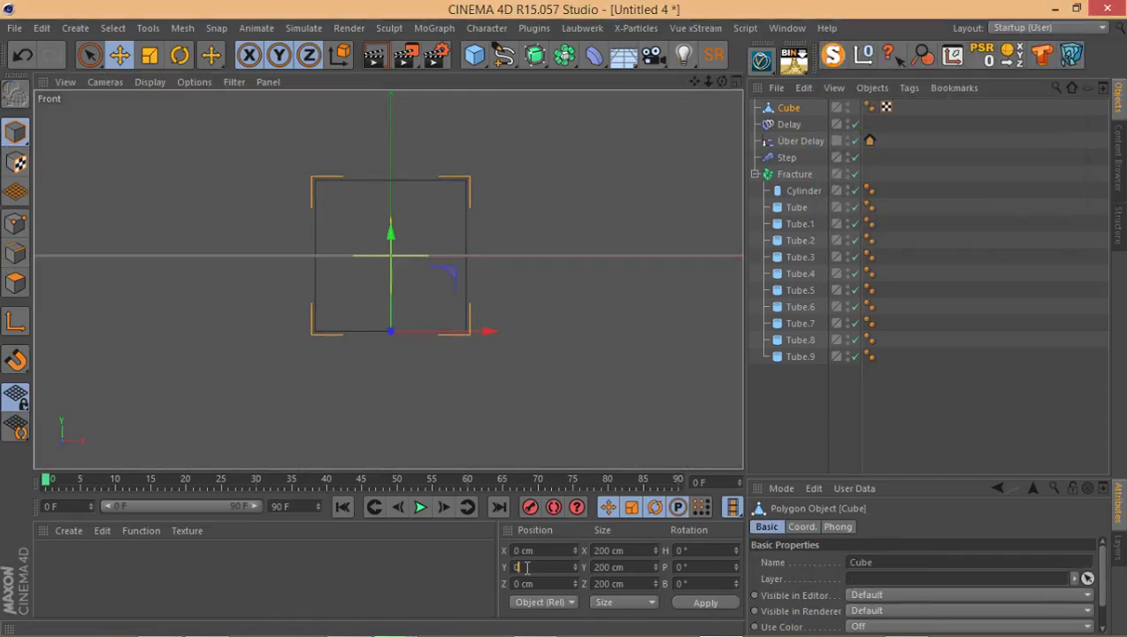
{"action": "key", "text": "Return"}
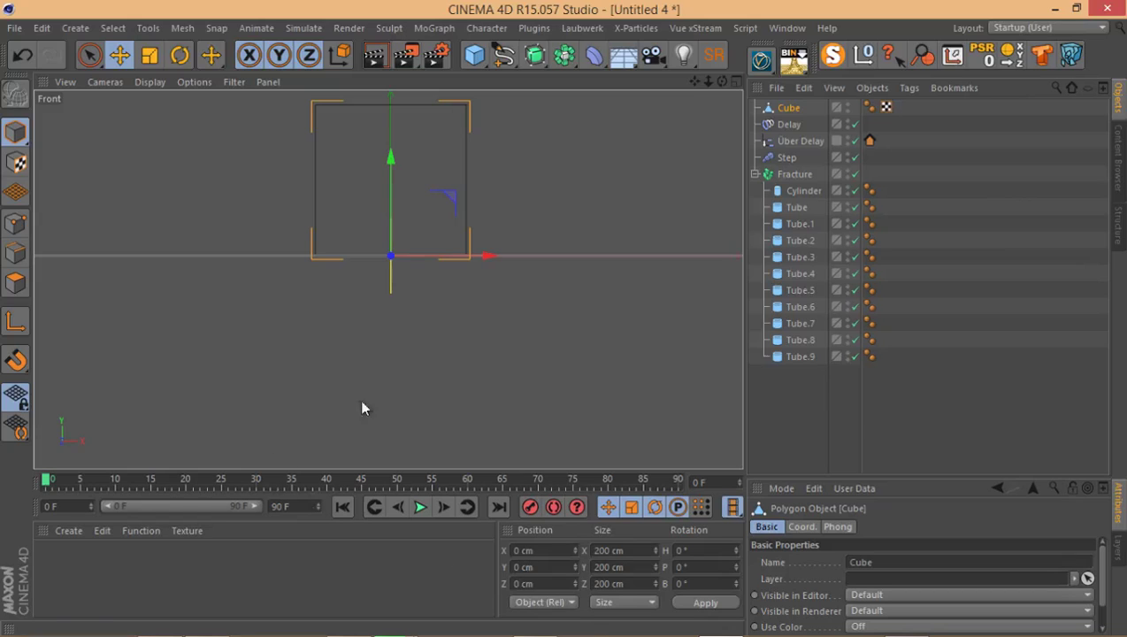
Make the Cube a child of the Cylinder inside the Fracture object, working in the perspective view
{"action": "middle_click", "coordinate": [481, 191]}
{"action": "middle_click", "coordinate": [339, 166]}
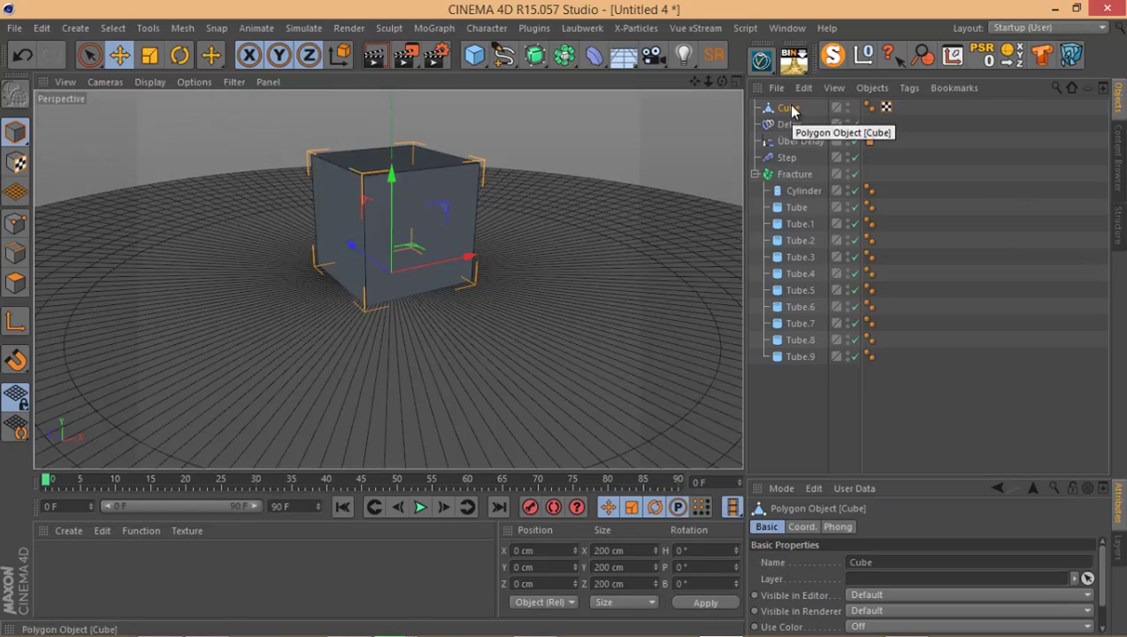
{"action": "left_click_drag", "start_coordinate": [791, 111], "coordinate": [797, 113]}
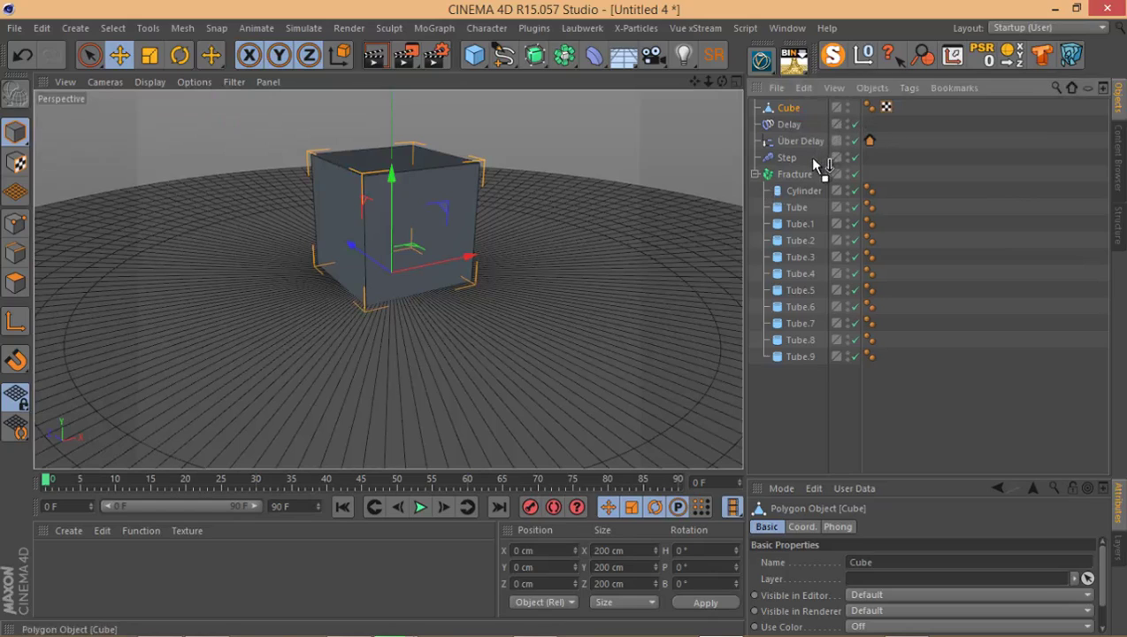
{"action": "left_click_drag", "start_coordinate": [814, 161], "coordinate": [797, 190]}
{"action": "left_click_drag", "start_coordinate": [794, 196], "coordinate": [794, 194]}
{"action": "scroll", "coordinate": [509, 221], "scroll_direction": "down", "scroll_amount": 5}
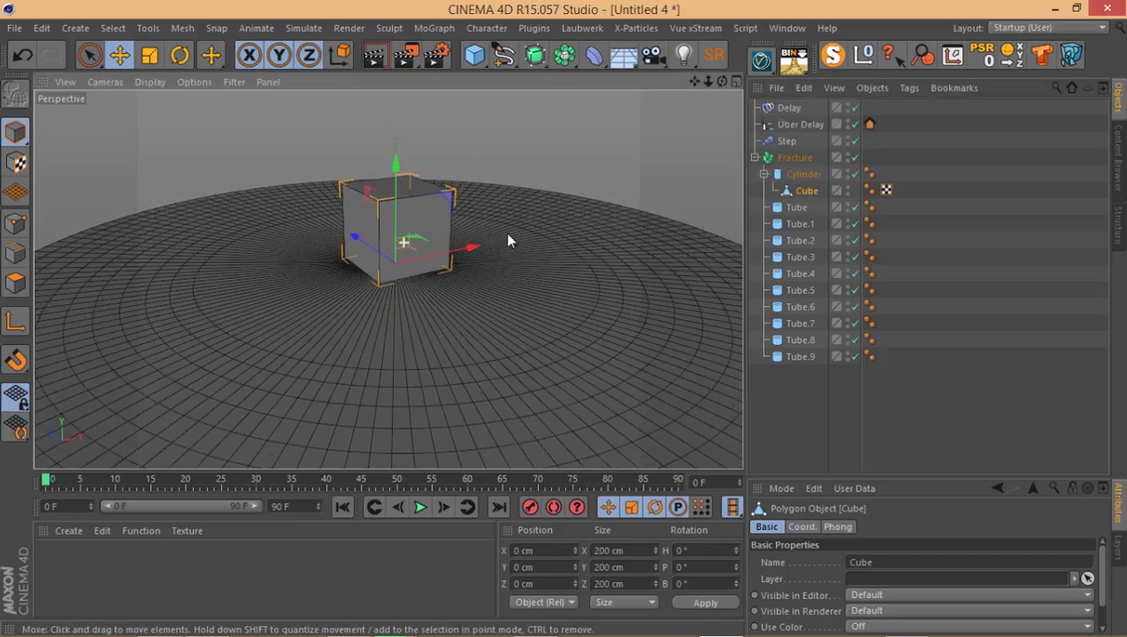